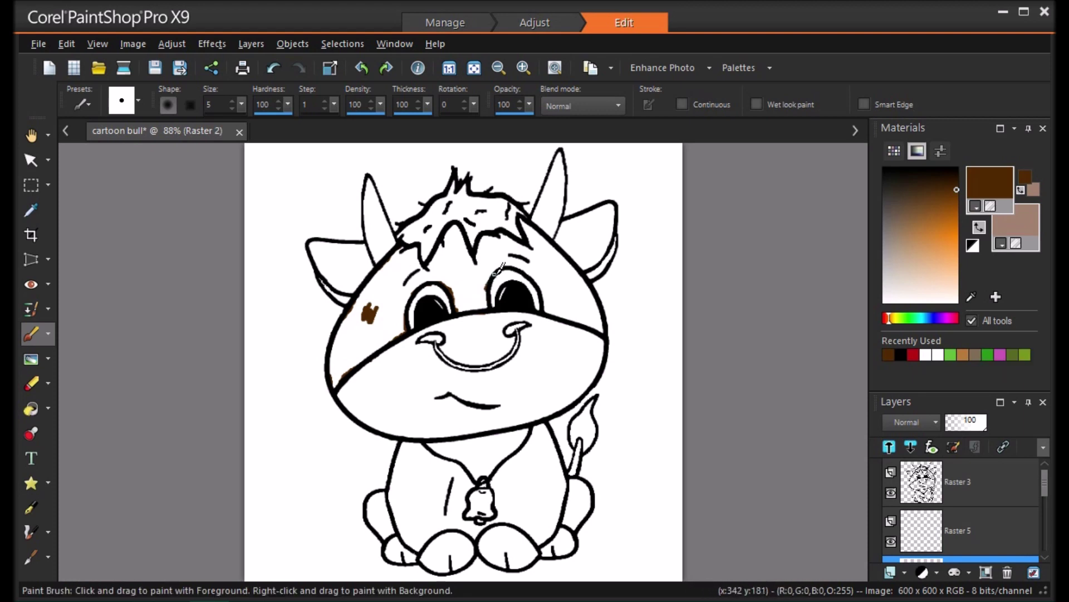
Trace the remaining edges of the bull's upper face in dark brown and flood-fill the enclosed area on Raster 2.
{"action": "mouse_move", "coordinate": [545, 279]}
{"action": "left_mouse_down"}
{"action": "mouse_move", "coordinate": [544, 312]}
{"action": "mouse_move", "coordinate": [602, 340]}
{"action": "mouse_move", "coordinate": [581, 276]}
{"action": "left_mouse_up"}
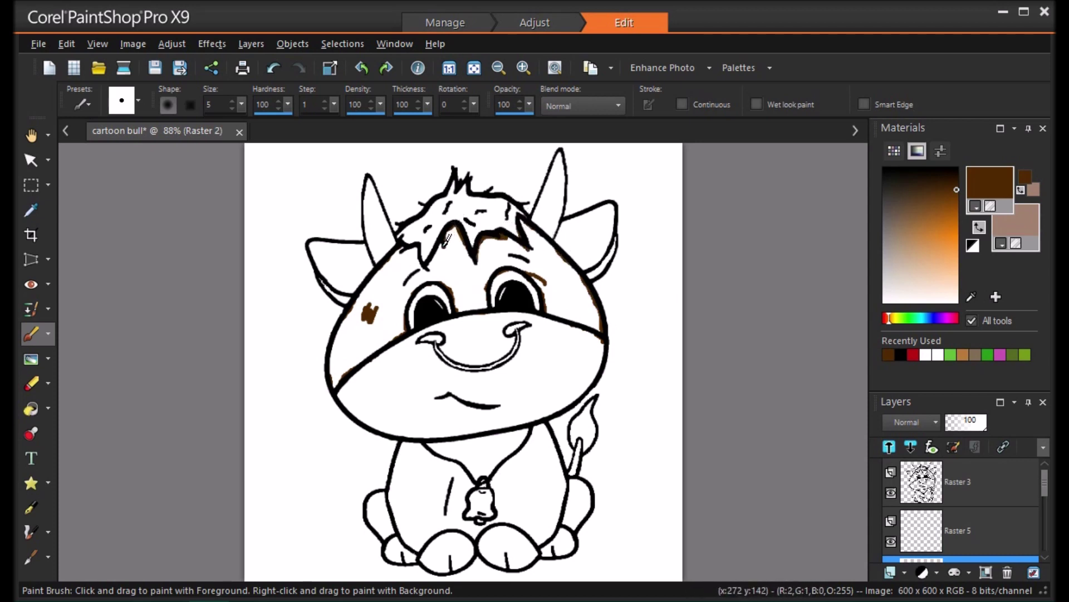
{"action": "left_click_drag", "start_coordinate": [422, 237], "coordinate": [356, 297]}
{"action": "left_click", "coordinate": [31, 408]}
{"action": "left_click", "coordinate": [457, 273]}
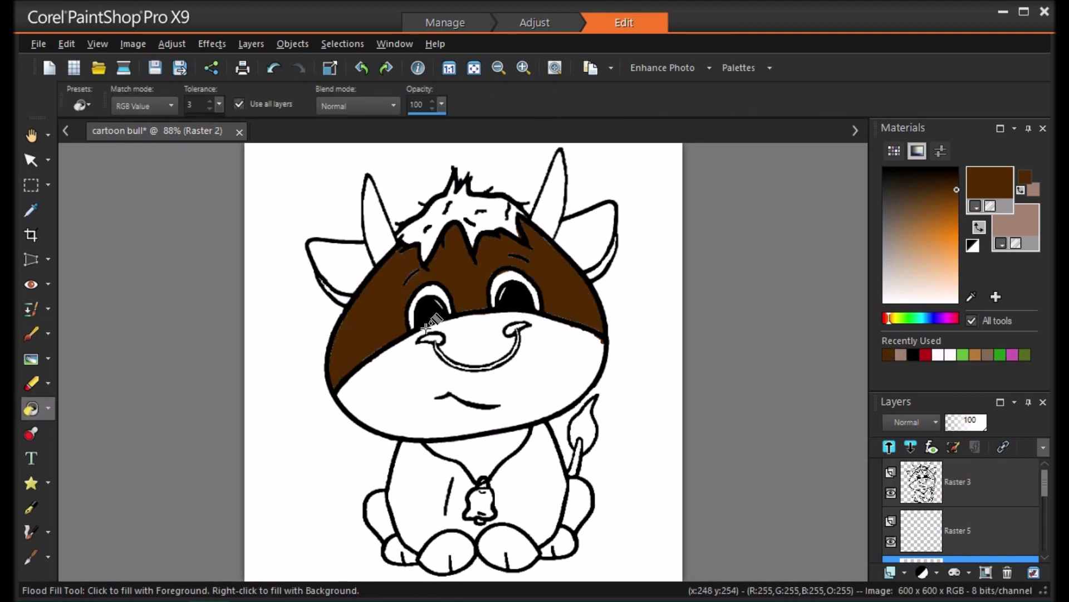
Fill the bull's ears, body and hind legs with the same dark brown.
{"action": "left_click", "coordinate": [589, 234]}
{"action": "left_click", "coordinate": [361, 259]}
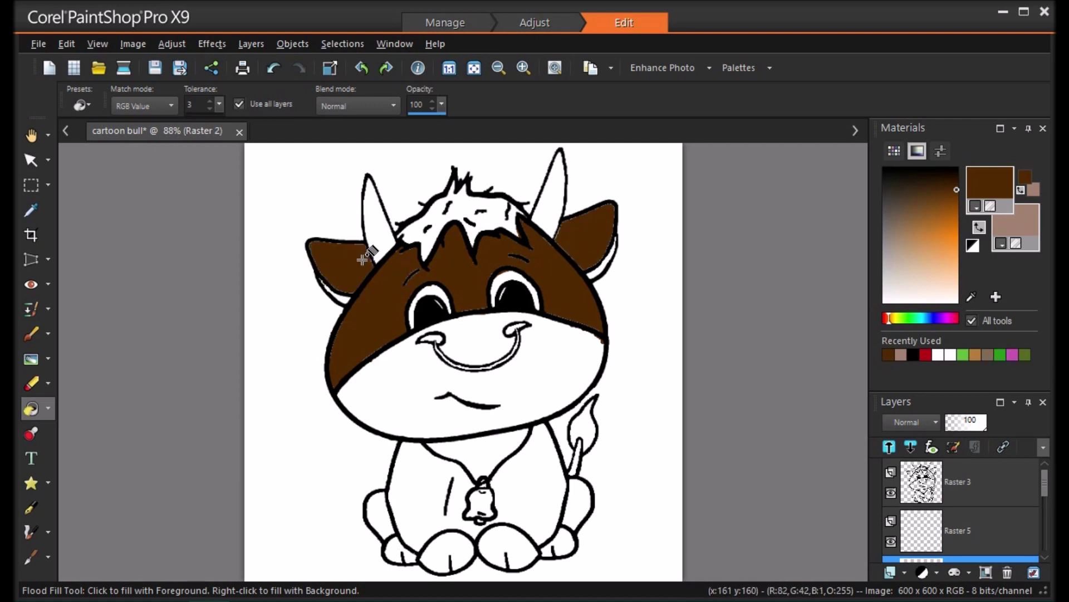
{"action": "left_click", "coordinate": [564, 465]}
{"action": "left_click", "coordinate": [582, 490]}
{"action": "left_click", "coordinate": [385, 511]}
{"action": "left_click", "coordinate": [475, 446]}
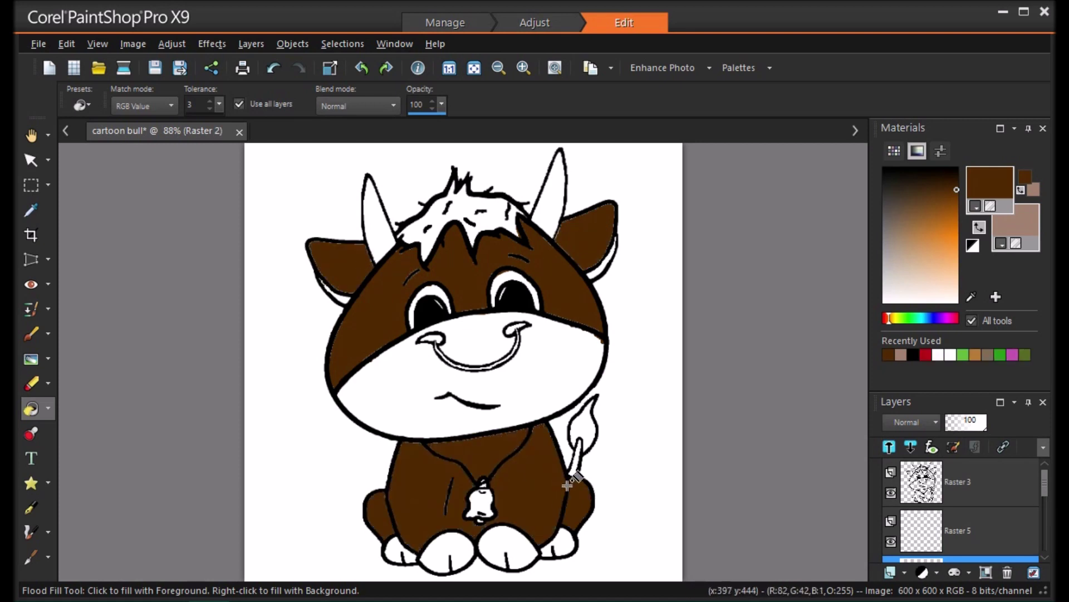
Fill the muzzle with the pinkish-brown background color on Raster 5 and the tail stem with dark brown.
{"action": "right_click", "coordinate": [552, 372]}
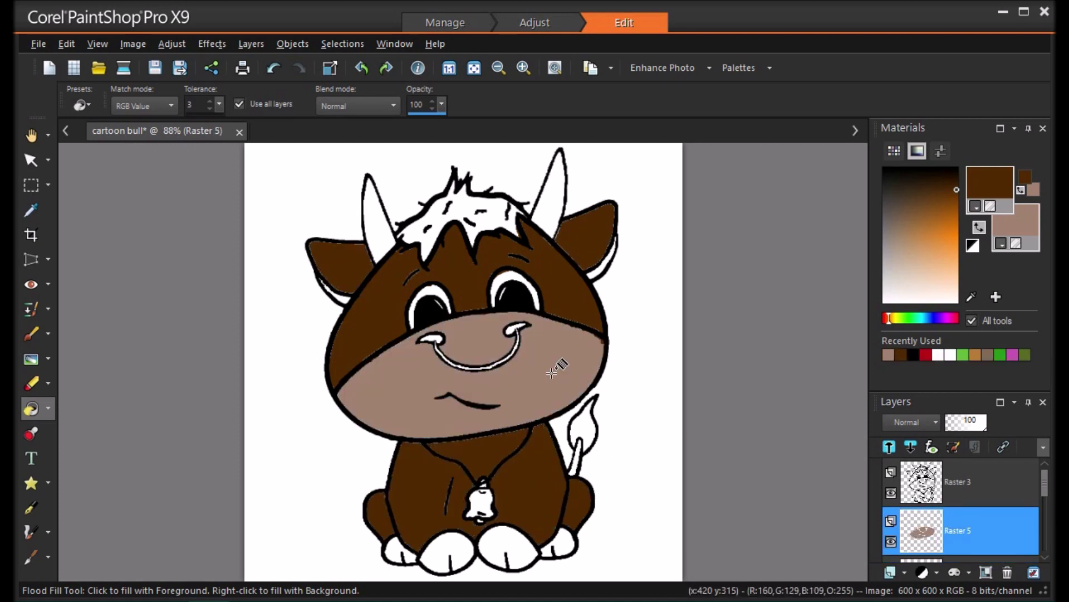
{"action": "left_click", "coordinate": [578, 456]}
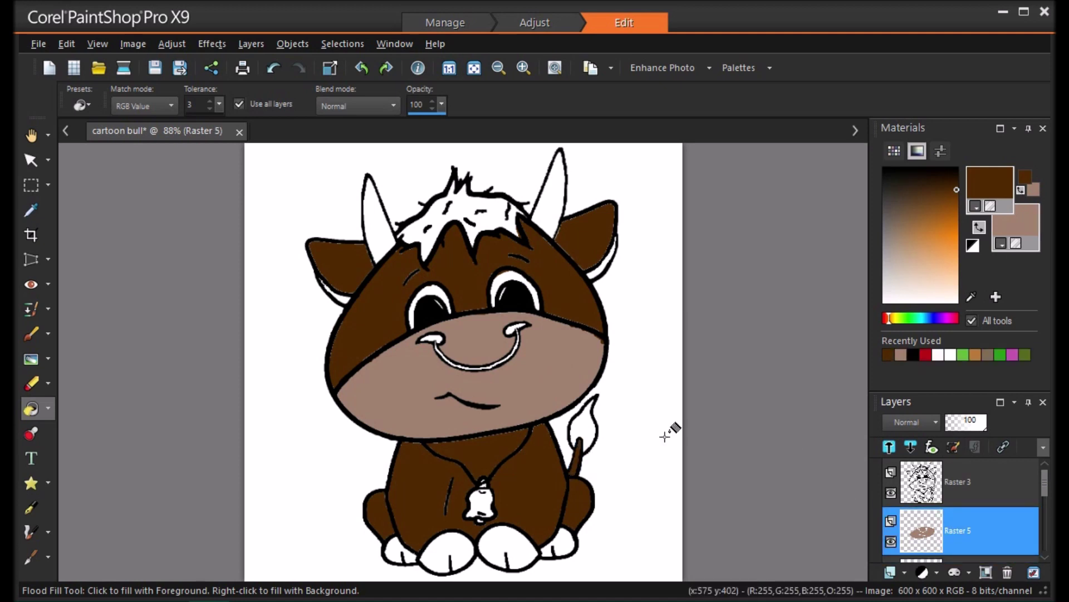
{"action": "key", "text": "b"}
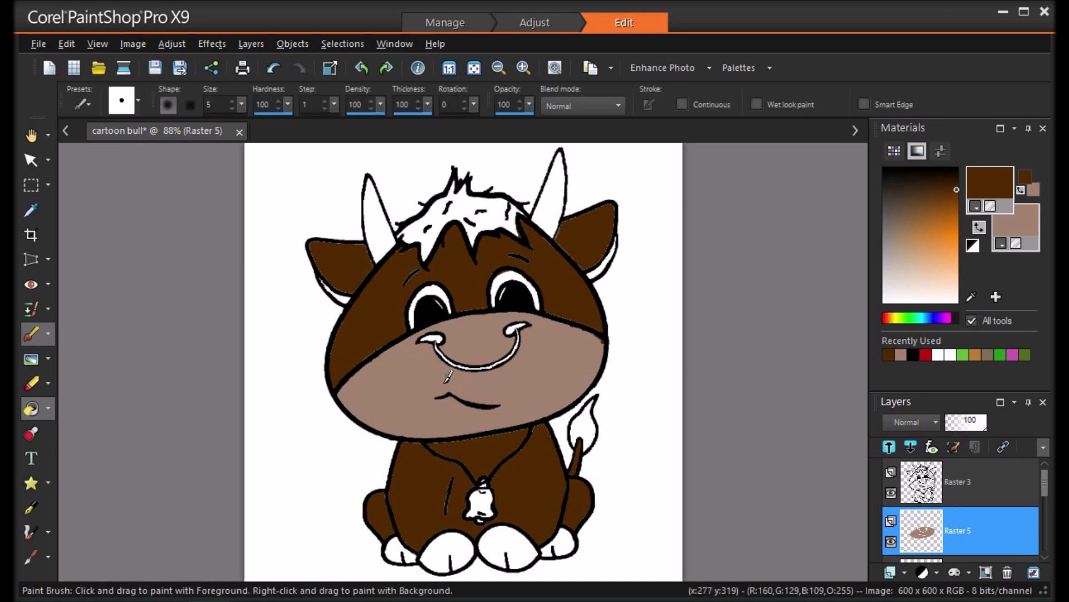
{"action": "right_click", "coordinate": [502, 316]}
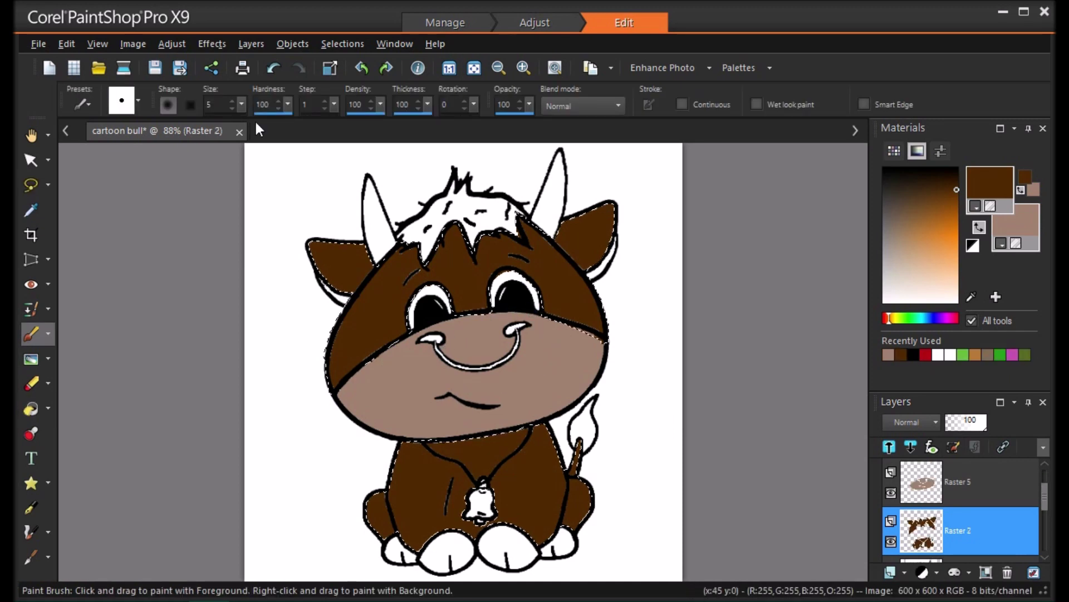
Paint over the edges of the selected brown areas on Raster 2 with a size 19 brush to close the gaps.
{"action": "type", "text": "19"}
{"action": "left_click_drag", "start_coordinate": [331, 267], "coordinate": [335, 291]}
{"action": "left_click_drag", "start_coordinate": [394, 259], "coordinate": [406, 262]}
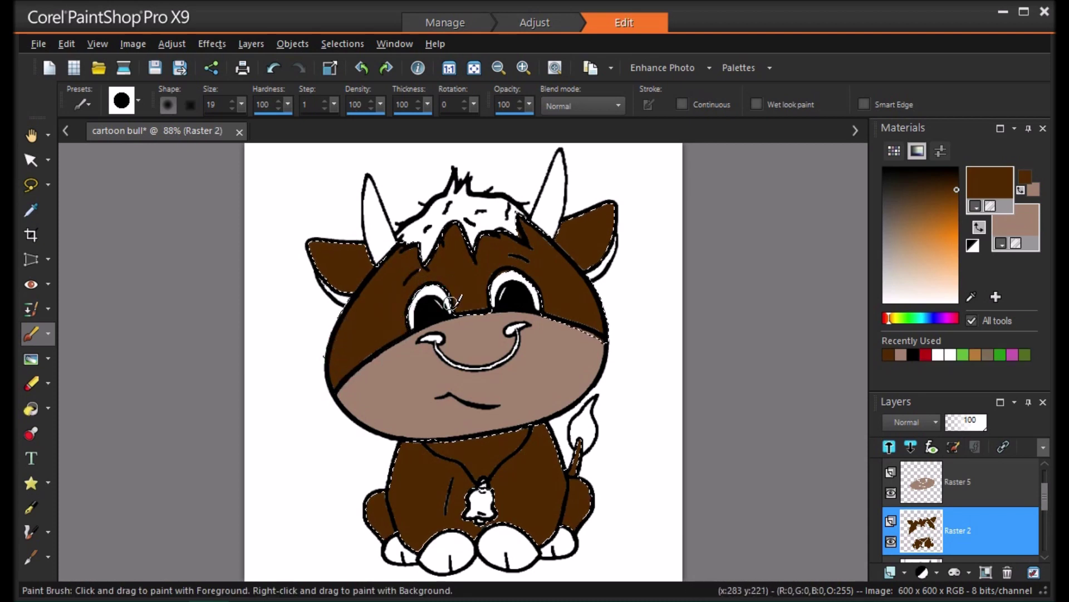
{"action": "mouse_move", "coordinate": [611, 206]}
{"action": "left_mouse_down"}
{"action": "mouse_move", "coordinate": [565, 224]}
{"action": "mouse_move", "coordinate": [579, 274]}
{"action": "left_mouse_up"}
{"action": "mouse_move", "coordinate": [519, 223]}
{"action": "left_mouse_down"}
{"action": "mouse_move", "coordinate": [551, 243]}
{"action": "mouse_move", "coordinate": [531, 261]}
{"action": "mouse_move", "coordinate": [454, 239]}
{"action": "mouse_move", "coordinate": [474, 268]}
{"action": "left_mouse_up"}
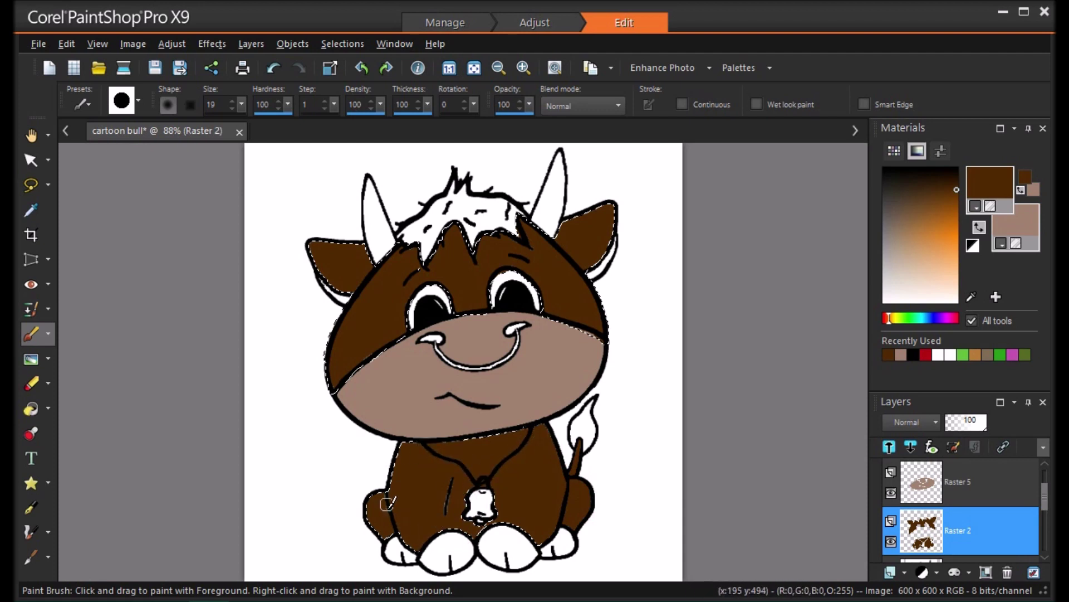
{"action": "left_click_drag", "start_coordinate": [455, 449], "coordinate": [477, 508]}
{"action": "left_click_drag", "start_coordinate": [528, 430], "coordinate": [497, 499]}
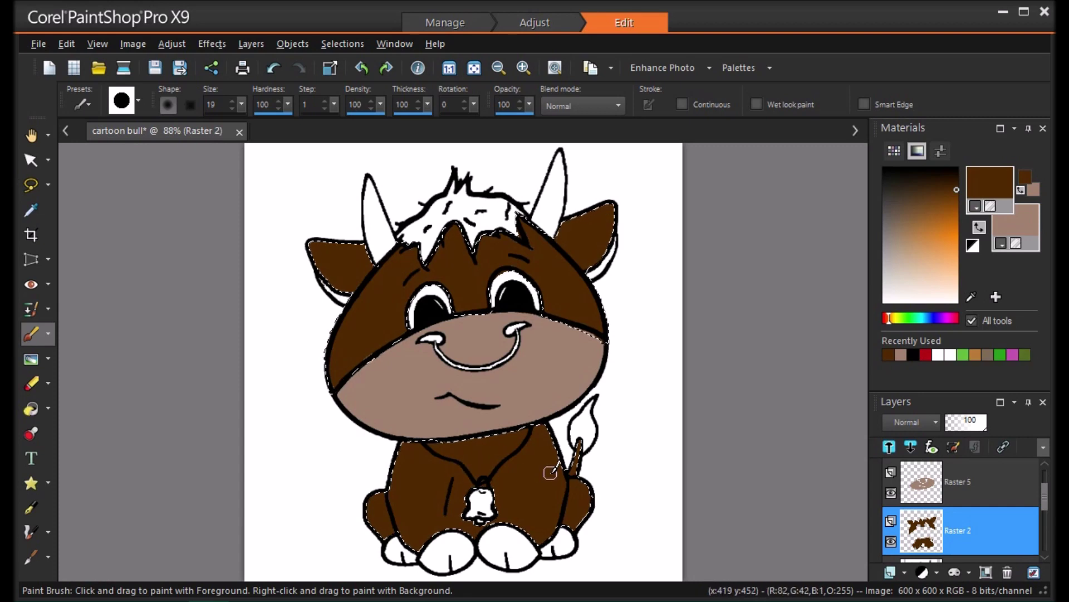
Add a new raster layer above Raster 2 and choose a darker brown (RGB 64, 34, 2) as the foreground color.
{"action": "left_click", "coordinate": [891, 572]}
{"action": "left_click", "coordinate": [947, 444]}
{"action": "left_click", "coordinate": [570, 487]}
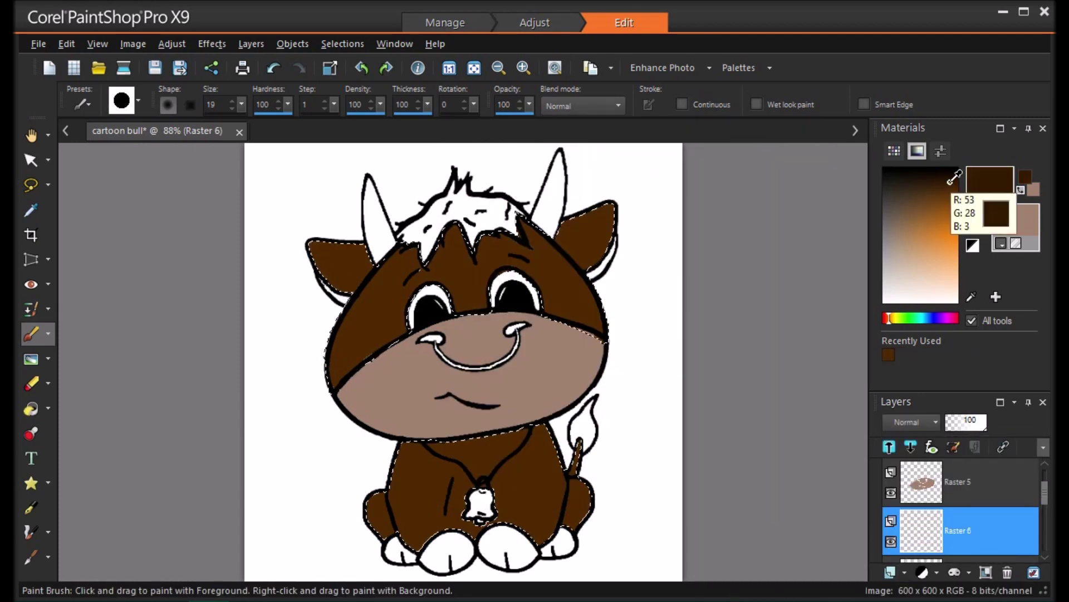
{"action": "key", "text": "ctrl"}
{"action": "left_click", "coordinate": [354, 314]}
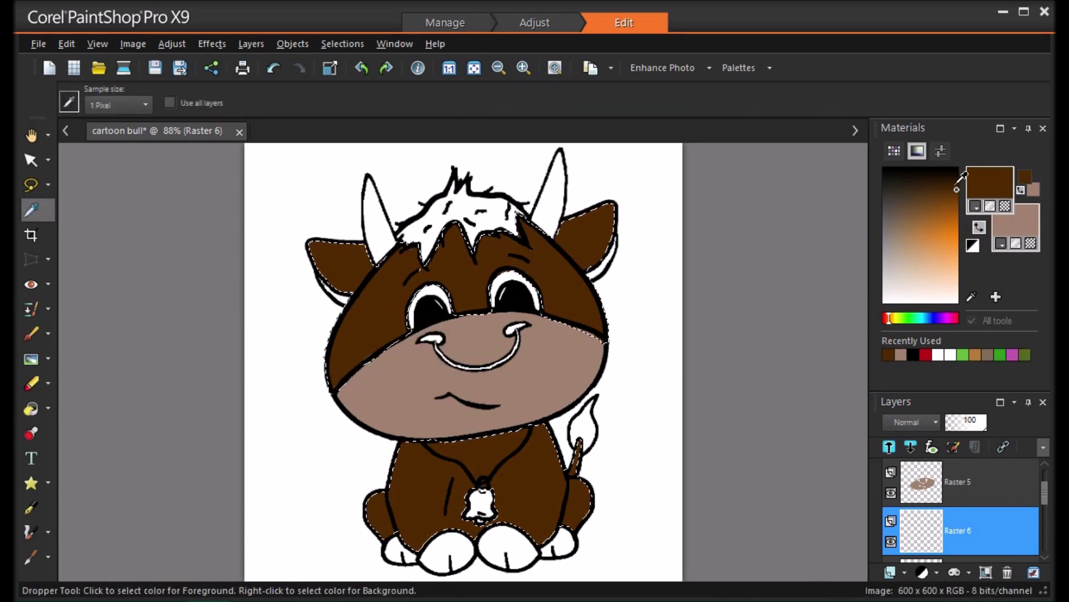
Paint darker brown shadows on the hind legs, under the hair, along the ears and head edges, below the chin and on the body.
{"action": "left_click", "coordinate": [32, 334]}
{"action": "left_click_drag", "start_coordinate": [381, 495], "coordinate": [393, 534]}
{"action": "mouse_move", "coordinate": [576, 482]}
{"action": "left_mouse_down"}
{"action": "mouse_move", "coordinate": [564, 509]}
{"action": "mouse_move", "coordinate": [566, 470]}
{"action": "left_mouse_up"}
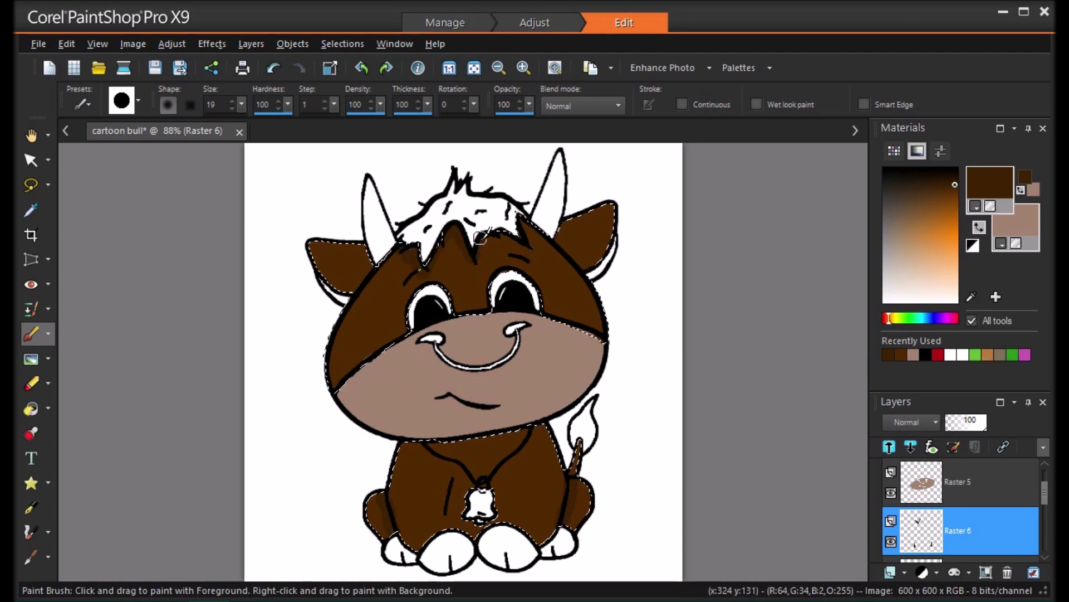
{"action": "left_click_drag", "start_coordinate": [559, 238], "coordinate": [564, 225]}
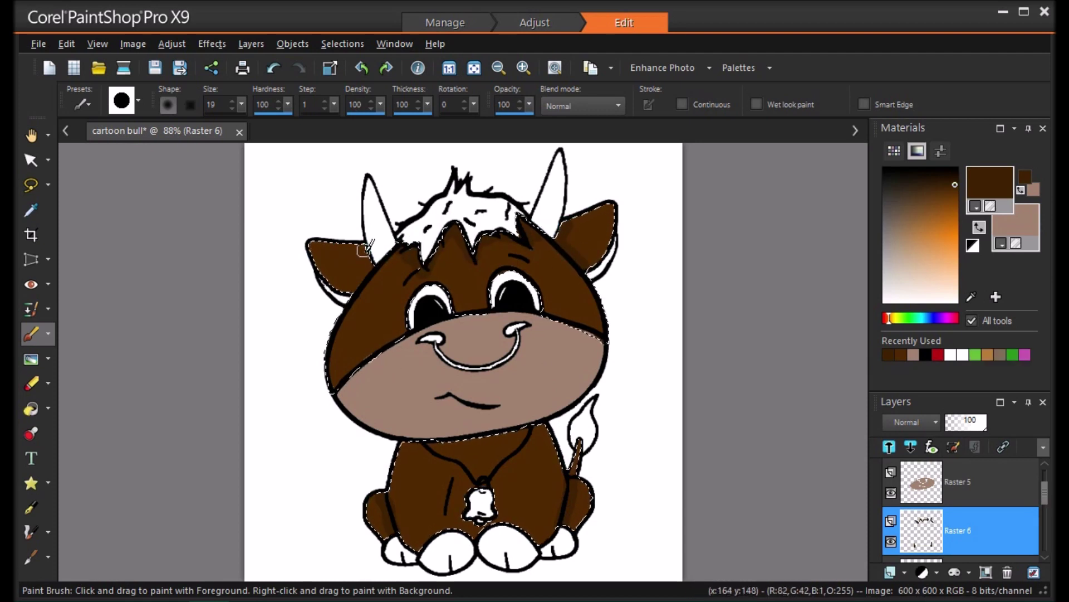
{"action": "left_click_drag", "start_coordinate": [350, 292], "coordinate": [354, 285]}
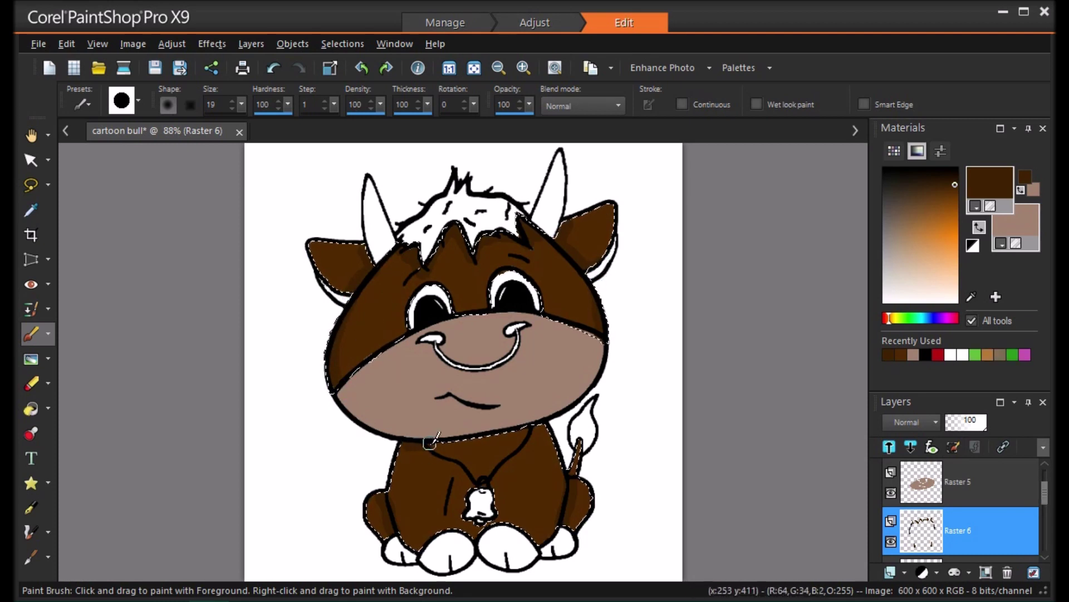
{"action": "left_click_drag", "start_coordinate": [545, 425], "coordinate": [547, 426]}
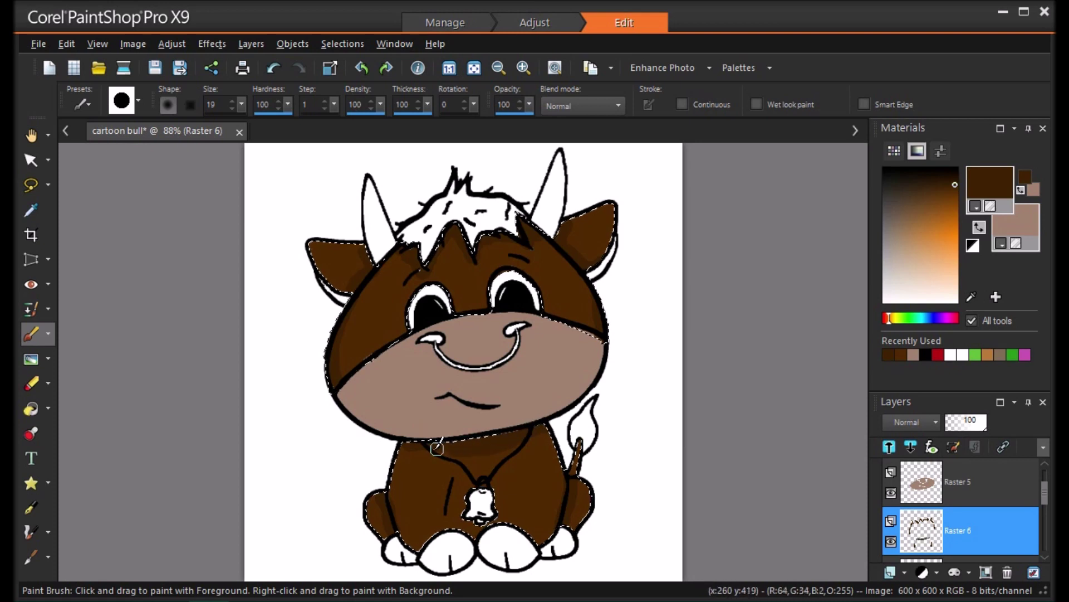
{"action": "mouse_move", "coordinate": [413, 449]}
{"action": "left_mouse_down"}
{"action": "mouse_move", "coordinate": [461, 529]}
{"action": "mouse_move", "coordinate": [531, 539]}
{"action": "left_mouse_up"}
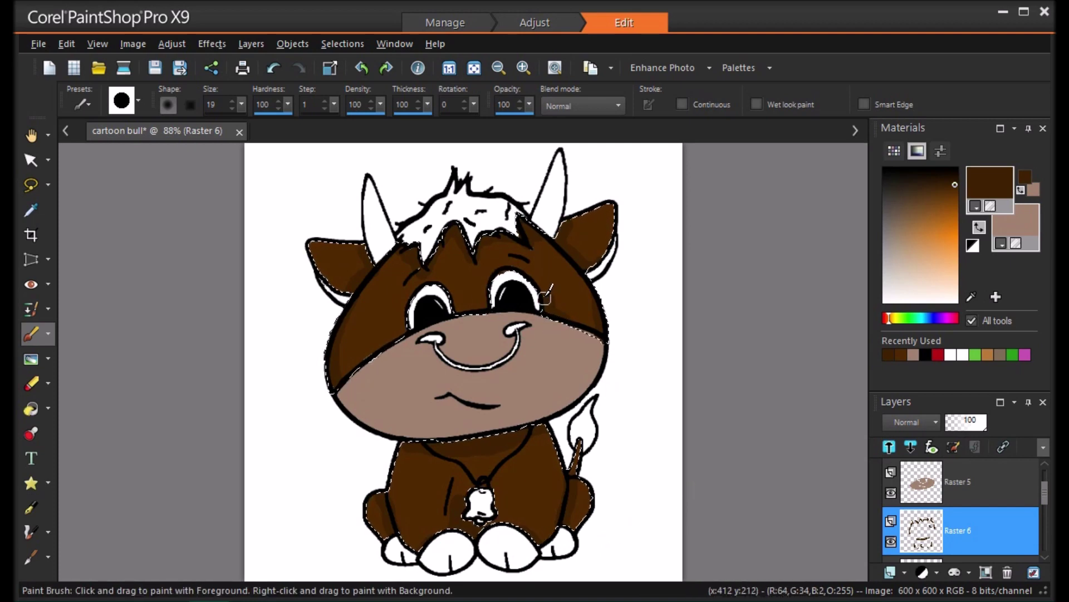
Soften the dark shadows on Raster 6 with an Average blur.
{"action": "left_click", "coordinate": [31, 383]}
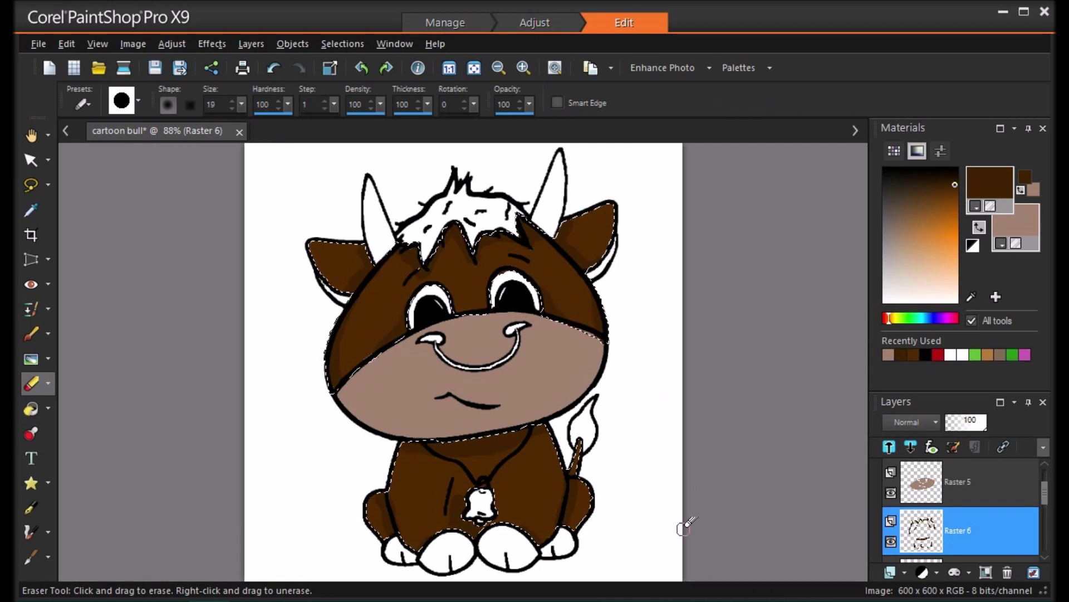
{"action": "left_click", "coordinate": [31, 334]}
{"action": "left_click", "coordinate": [232, 100]}
{"action": "left_click", "coordinate": [133, 46]}
{"action": "mouse_move", "coordinate": [173, 46]}
{"action": "mouse_move", "coordinate": [223, 306]}
{"action": "left_click", "coordinate": [400, 306]}
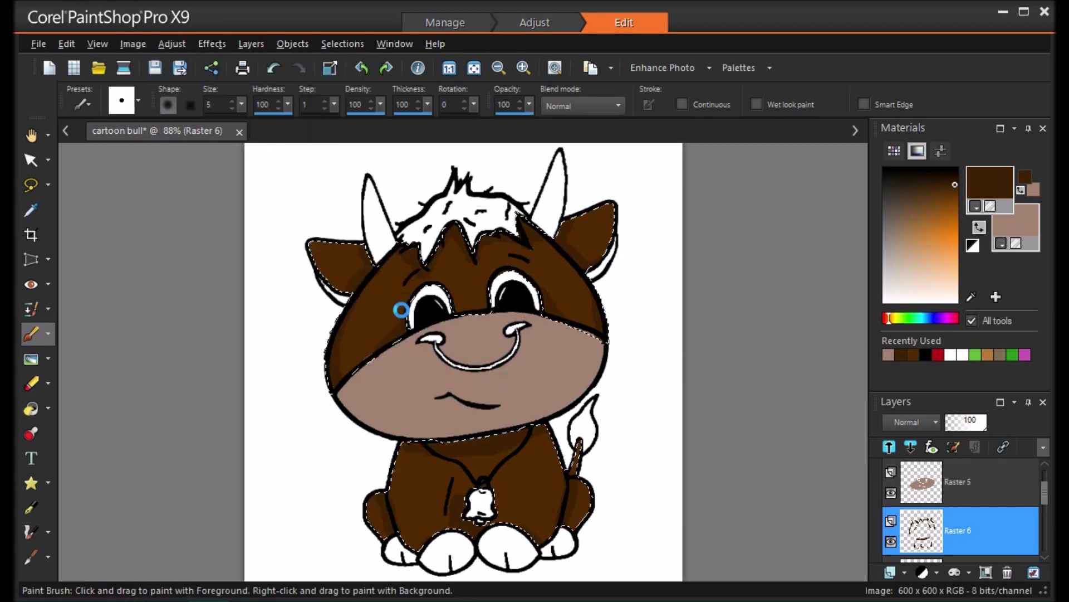
{"action": "mouse_move", "coordinate": [959, 339]}
{"action": "left_mouse_down"}
{"action": "mouse_move", "coordinate": [977, 340]}
{"action": "mouse_move", "coordinate": [967, 339]}
{"action": "left_mouse_up"}
{"action": "left_click", "coordinate": [850, 378]}
{"action": "left_click", "coordinate": [850, 377]}
Adjust the blend mode and opacity of the blurred shadow layer Raster 6.
{"action": "left_click", "coordinate": [913, 422]}
{"action": "left_click", "coordinate": [982, 426]}
{"action": "left_click", "coordinate": [908, 422]}
{"action": "left_click", "coordinate": [971, 475]}
{"action": "left_click", "coordinate": [966, 425]}
Paint lighter brown (RGB 134, 70, 2) mid-tones on the ears, face, body and hind legs on a new layer above the shadows.
{"action": "key", "text": "ctrl+d"}
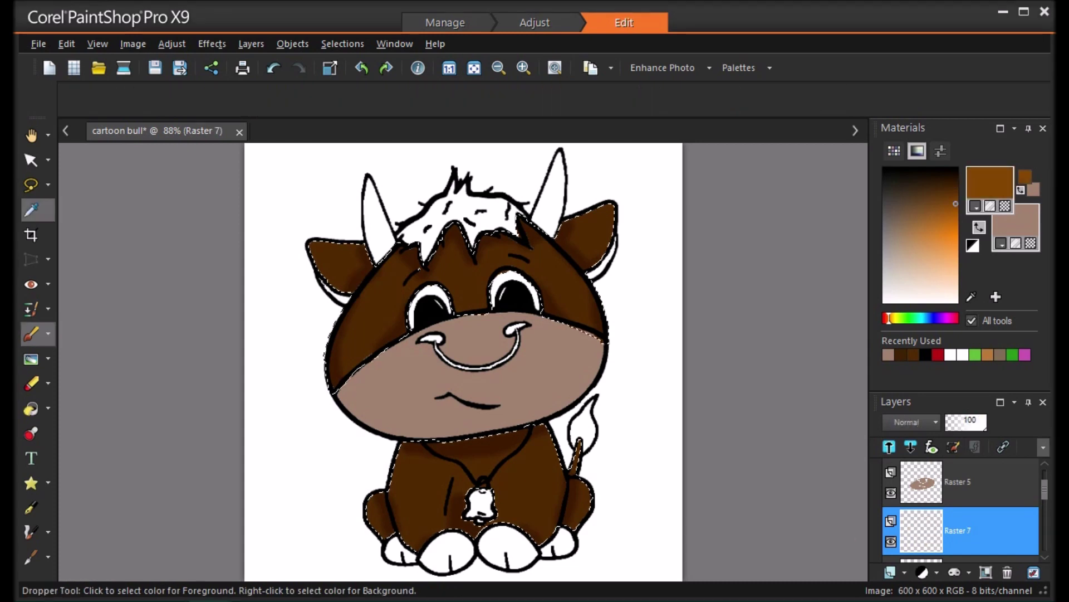
{"action": "left_click_drag", "start_coordinate": [312, 235], "coordinate": [343, 240]}
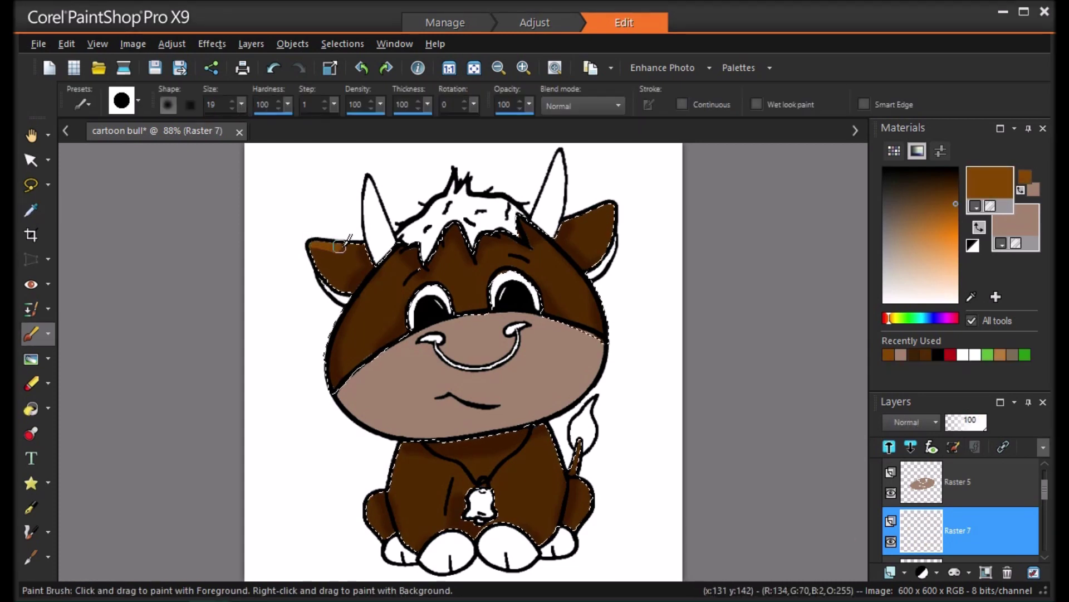
{"action": "mouse_move", "coordinate": [608, 211]}
{"action": "left_mouse_down"}
{"action": "mouse_move", "coordinate": [590, 213]}
{"action": "mouse_move", "coordinate": [601, 226]}
{"action": "left_mouse_up"}
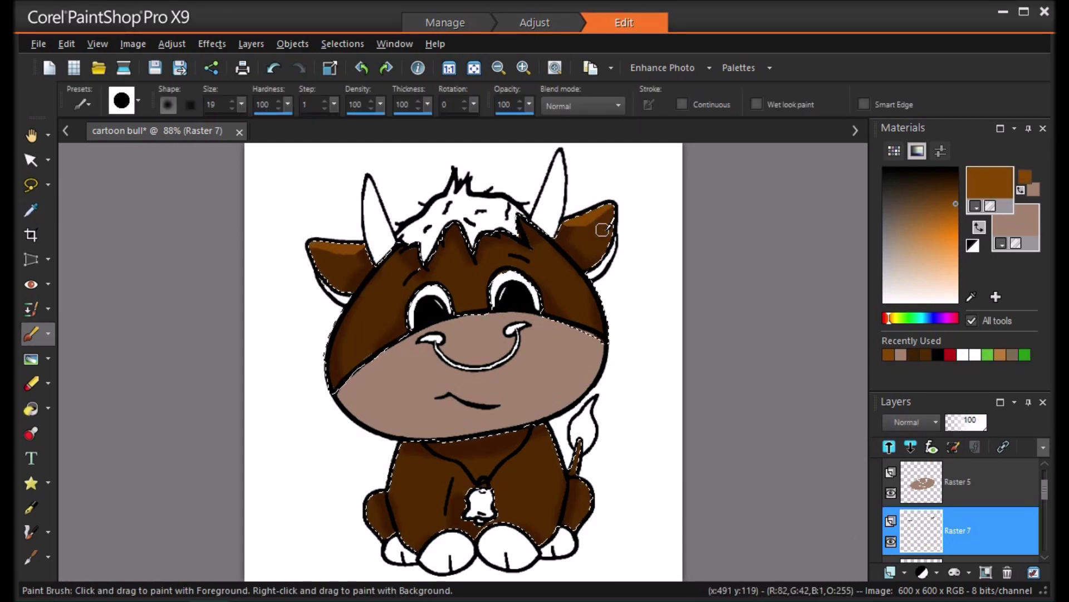
{"action": "mouse_move", "coordinate": [551, 301]}
{"action": "left_mouse_down"}
{"action": "mouse_move", "coordinate": [454, 308]}
{"action": "mouse_move", "coordinate": [513, 330]}
{"action": "left_mouse_up"}
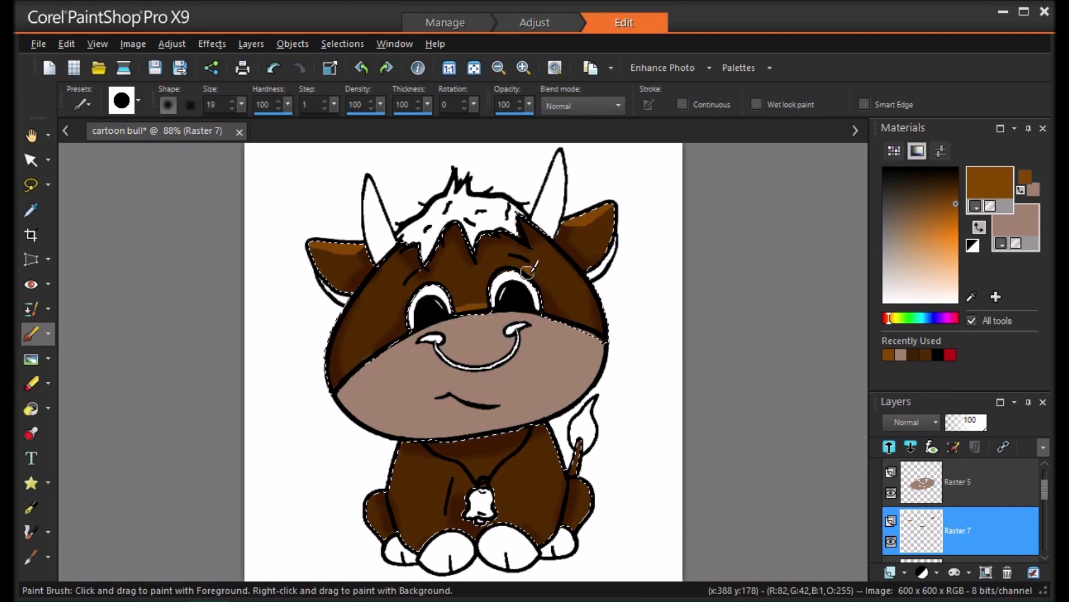
{"action": "left_click_drag", "start_coordinate": [469, 302], "coordinate": [478, 303]}
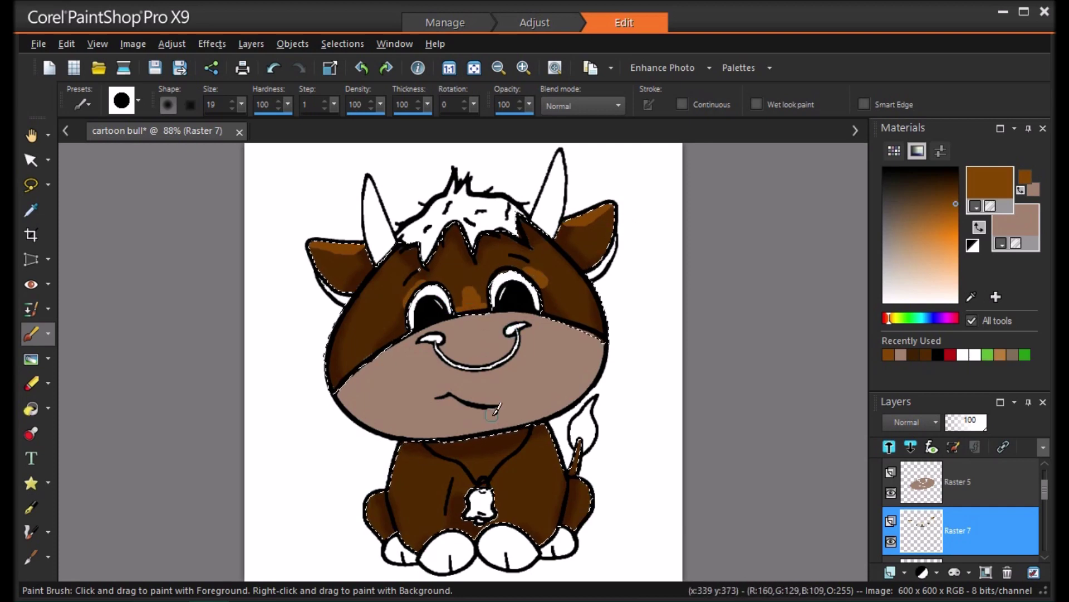
{"action": "left_click_drag", "start_coordinate": [405, 479], "coordinate": [418, 491]}
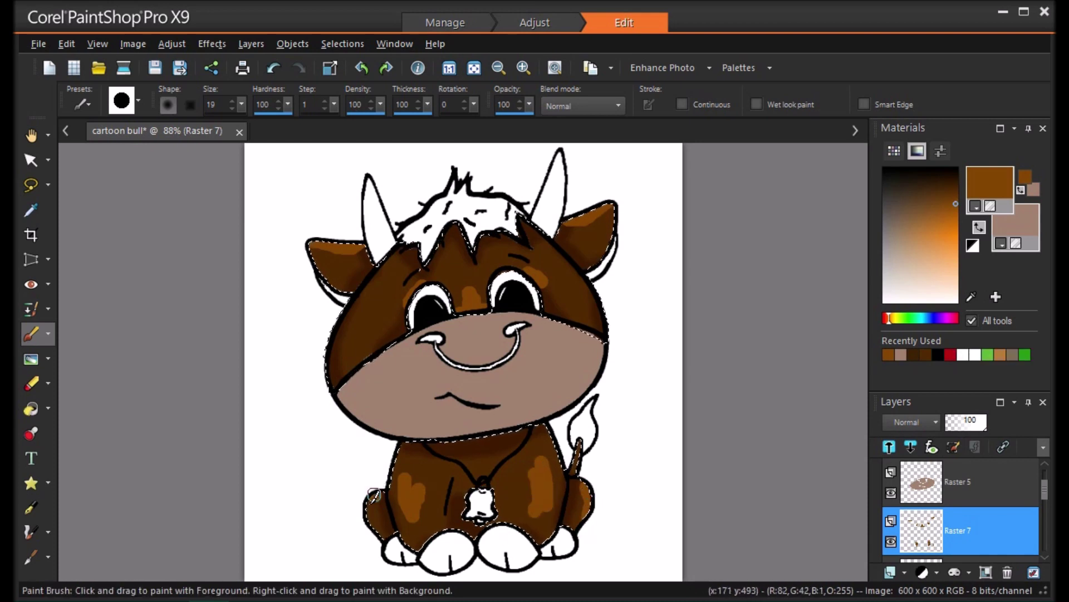
{"action": "left_click_drag", "start_coordinate": [374, 525], "coordinate": [382, 536]}
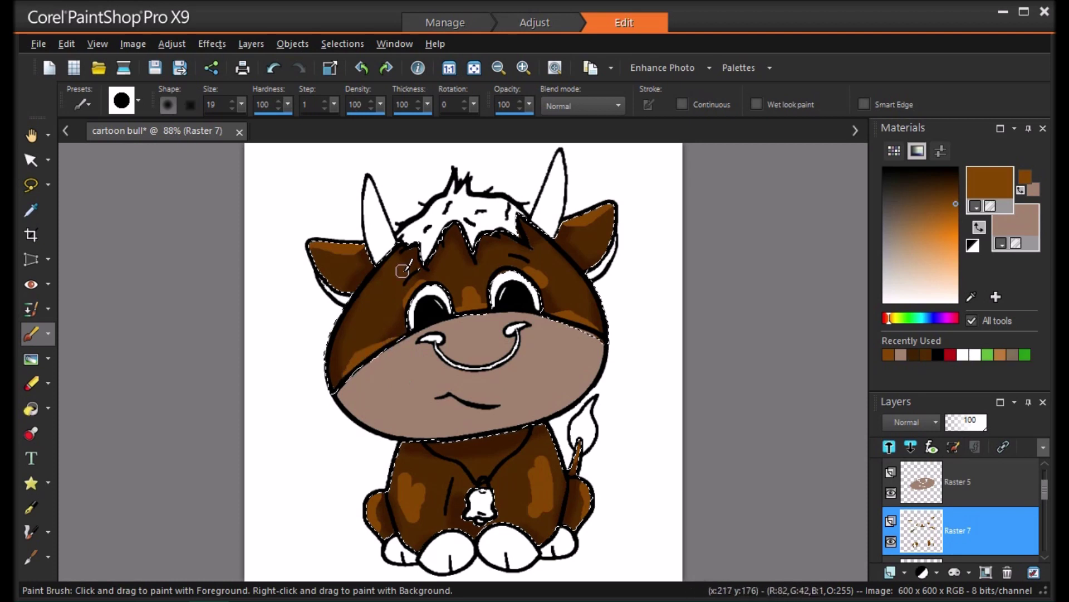
{"action": "left_click_drag", "start_coordinate": [402, 269], "coordinate": [352, 325]}
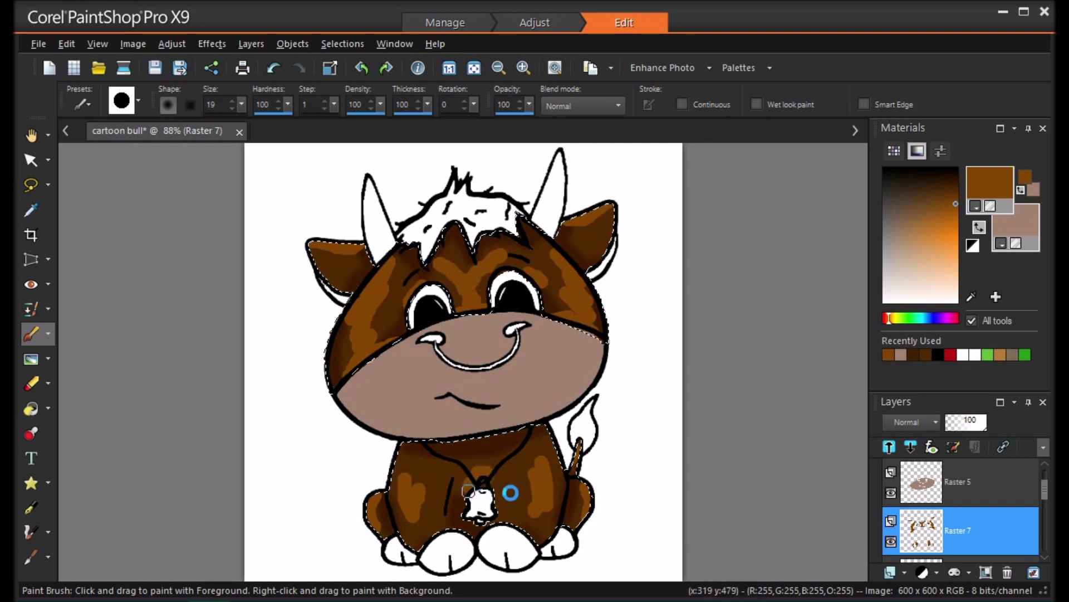
Soften the lighter brown strokes on Raster 7 with an Average blur.
{"action": "left_click", "coordinate": [131, 44]}
{"action": "mouse_move", "coordinate": [171, 44]}
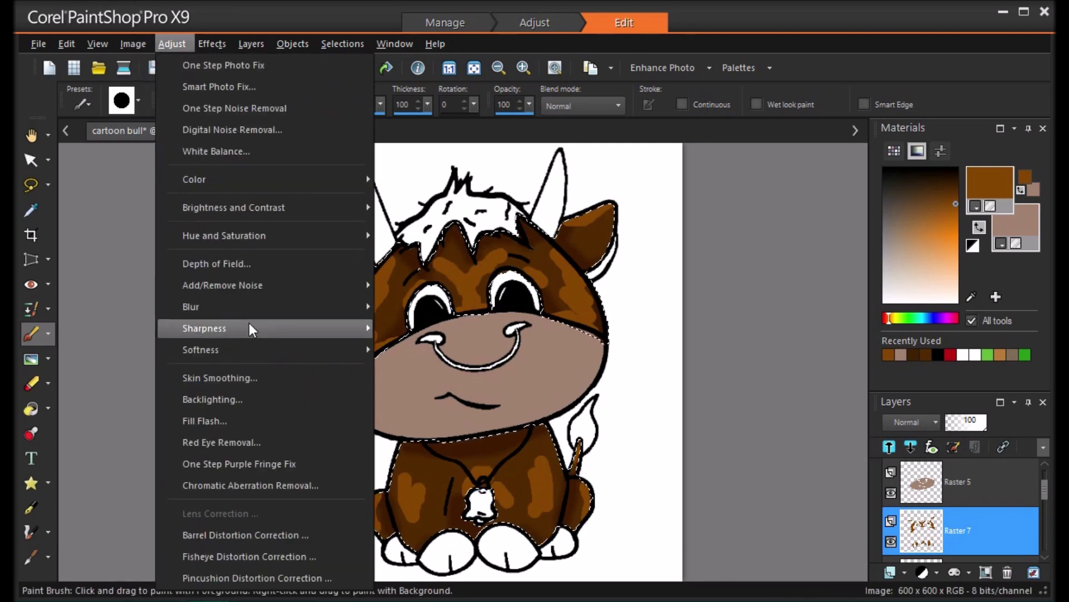
{"action": "mouse_move", "coordinate": [256, 307]}
{"action": "left_click", "coordinate": [440, 307]}
{"action": "left_click_drag", "start_coordinate": [960, 338], "coordinate": [1004, 335]}
{"action": "key", "text": "Return"}
Set Raster 7's blend mode to Luminance and its opacity to 87.
{"action": "left_click", "coordinate": [912, 421]}
{"action": "left_click", "coordinate": [985, 477]}
{"action": "left_click", "coordinate": [912, 421]}
{"action": "left_click", "coordinate": [964, 399]}
{"action": "left_click", "coordinate": [920, 421]}
{"action": "left_click", "coordinate": [971, 392]}
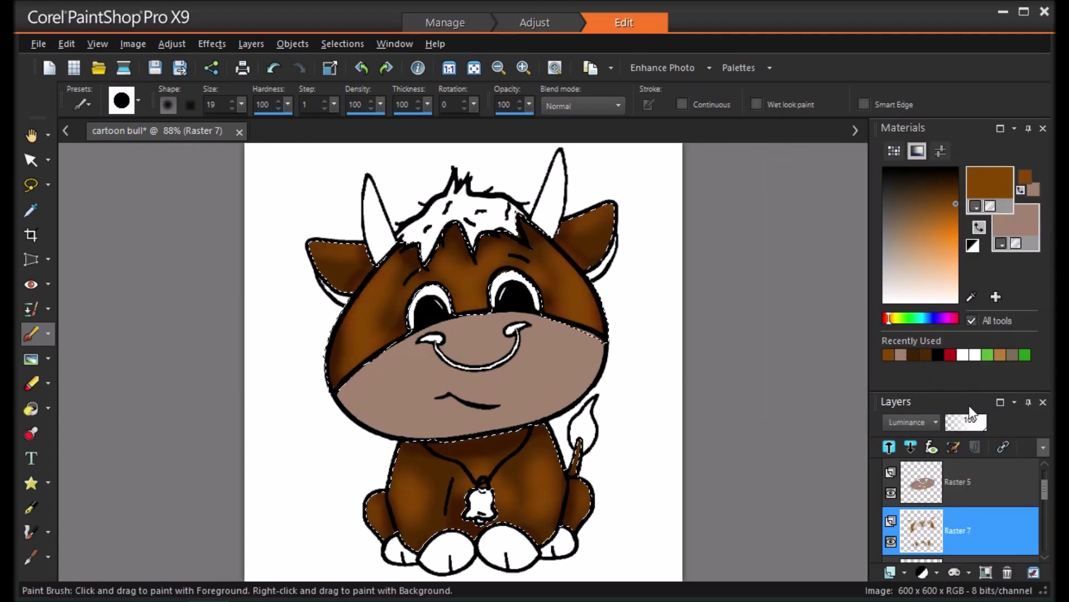
{"action": "left_click", "coordinate": [982, 422]}
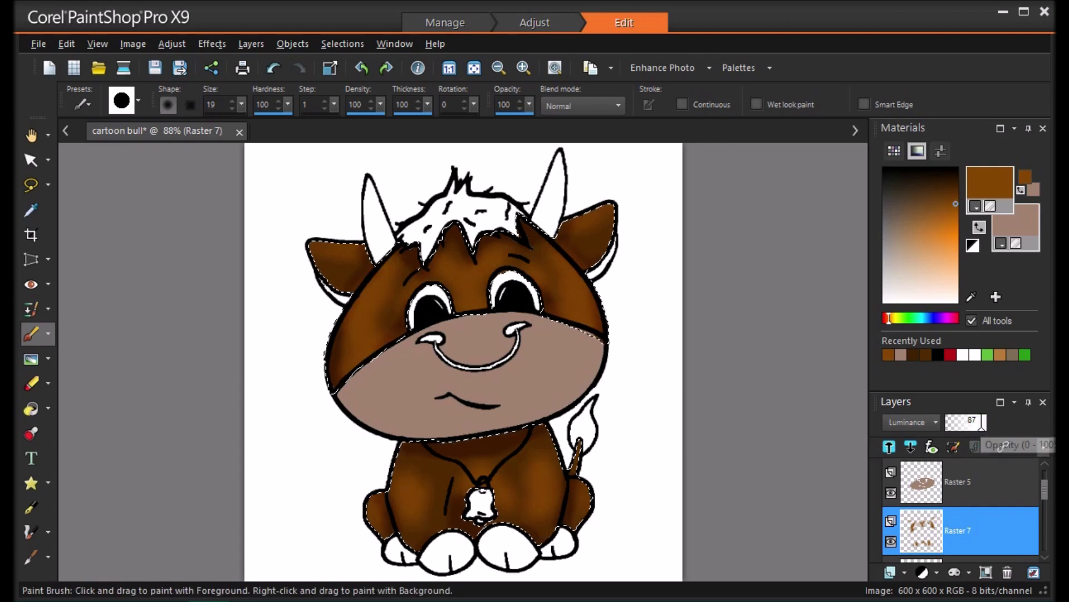
Add a new raster layer and paint light tan highlights on the forehead and between the eyes with a size 9 brush.
{"action": "left_click", "coordinate": [890, 572]}
{"action": "left_click", "coordinate": [232, 109]}
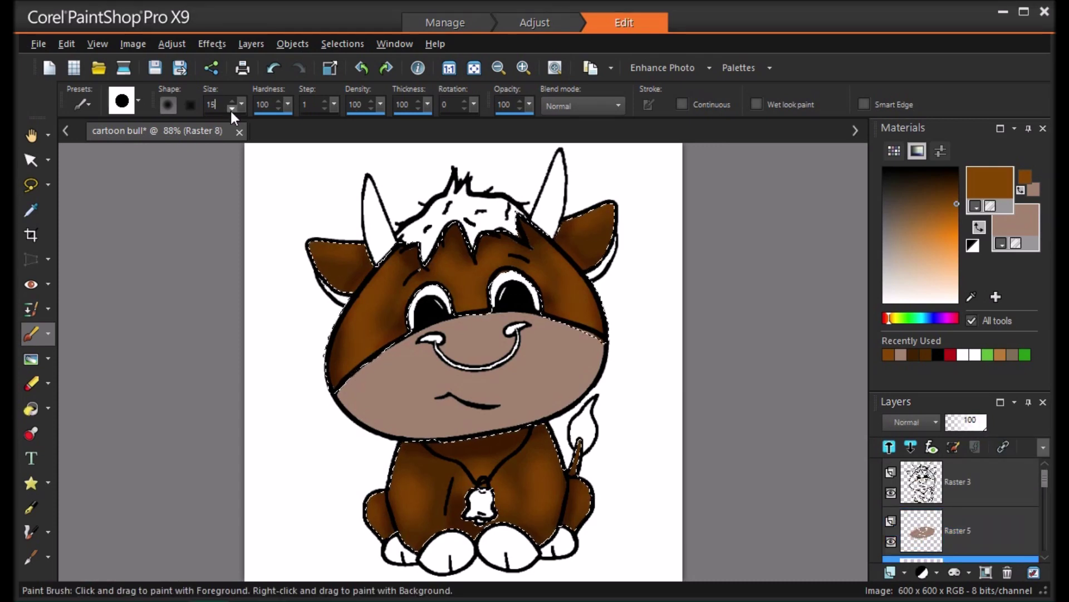
{"action": "left_click", "coordinate": [928, 262]}
{"action": "left_click_drag", "start_coordinate": [362, 306], "coordinate": [380, 280]}
{"action": "left_click_drag", "start_coordinate": [458, 274], "coordinate": [468, 293]}
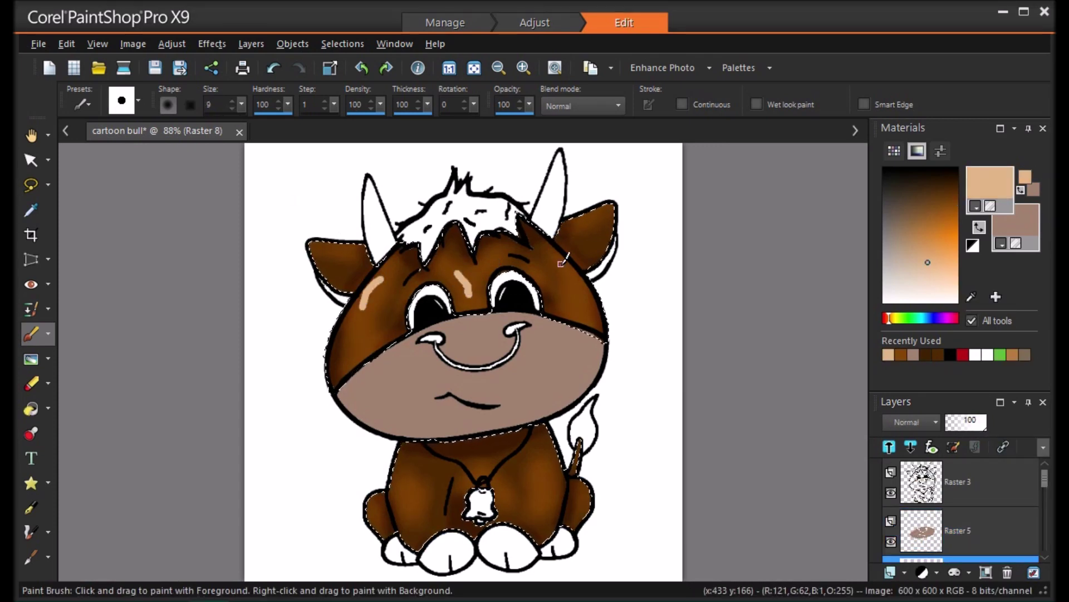
Add light tan highlight strokes to both ears, both sides of the body and the hind legs.
{"action": "left_click_drag", "start_coordinate": [590, 217], "coordinate": [611, 208]}
{"action": "left_click_drag", "start_coordinate": [316, 244], "coordinate": [346, 246]}
{"action": "left_click_drag", "start_coordinate": [396, 487], "coordinate": [405, 515]}
{"action": "left_click_drag", "start_coordinate": [545, 474], "coordinate": [545, 500]}
{"action": "left_click_drag", "start_coordinate": [374, 495], "coordinate": [368, 509]}
{"action": "left_click_drag", "start_coordinate": [580, 482], "coordinate": [590, 495]}
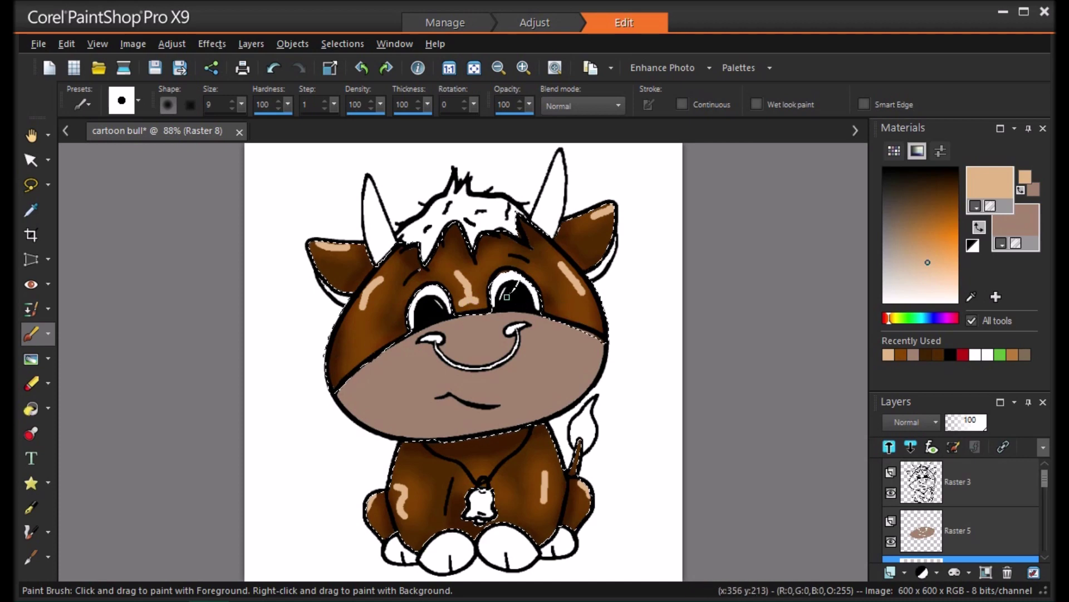
Soften the tan highlights with an Average blur at filter aperture 19 and set their layer's blend mode to Overlay.
{"action": "left_click", "coordinate": [140, 44]}
{"action": "mouse_move", "coordinate": [190, 306]}
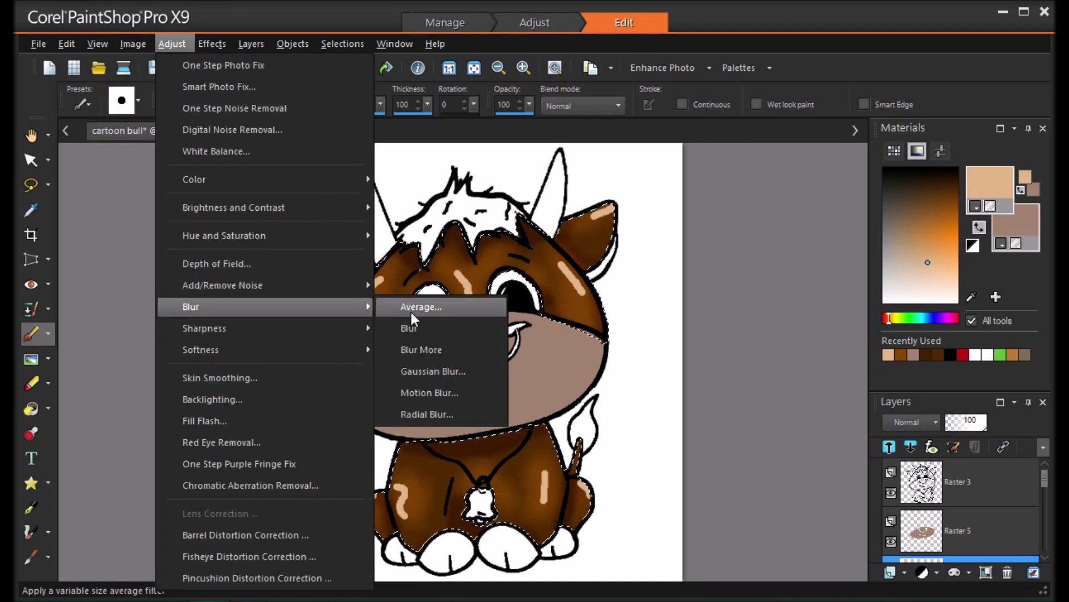
{"action": "left_click", "coordinate": [407, 306]}
{"action": "left_click_drag", "start_coordinate": [959, 338], "coordinate": [921, 356]}
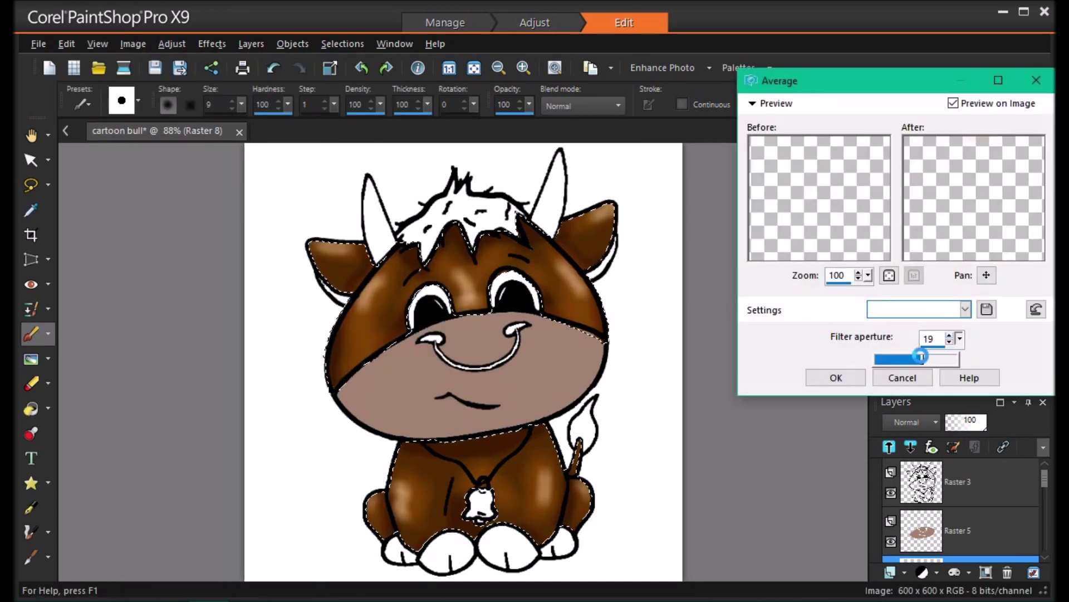
{"action": "left_click", "coordinate": [836, 377]}
{"action": "left_click", "coordinate": [911, 422]}
{"action": "left_click", "coordinate": [965, 481]}
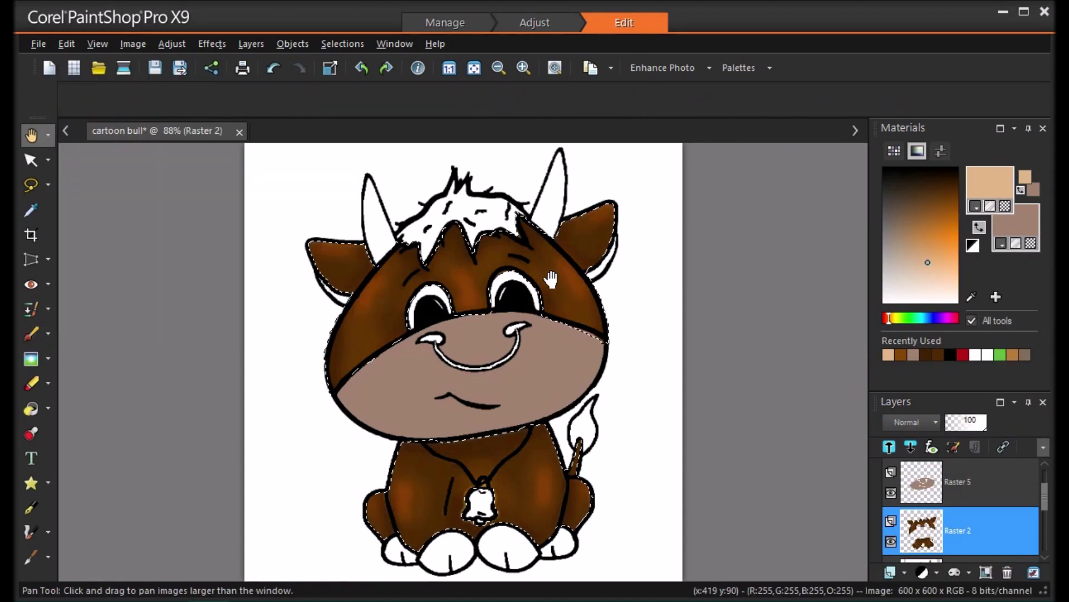
Smooth the brown shading on the face and body of Raster 2 with a size 47 Soften Brush and clear the selection.
{"action": "left_click", "coordinate": [31, 358]}
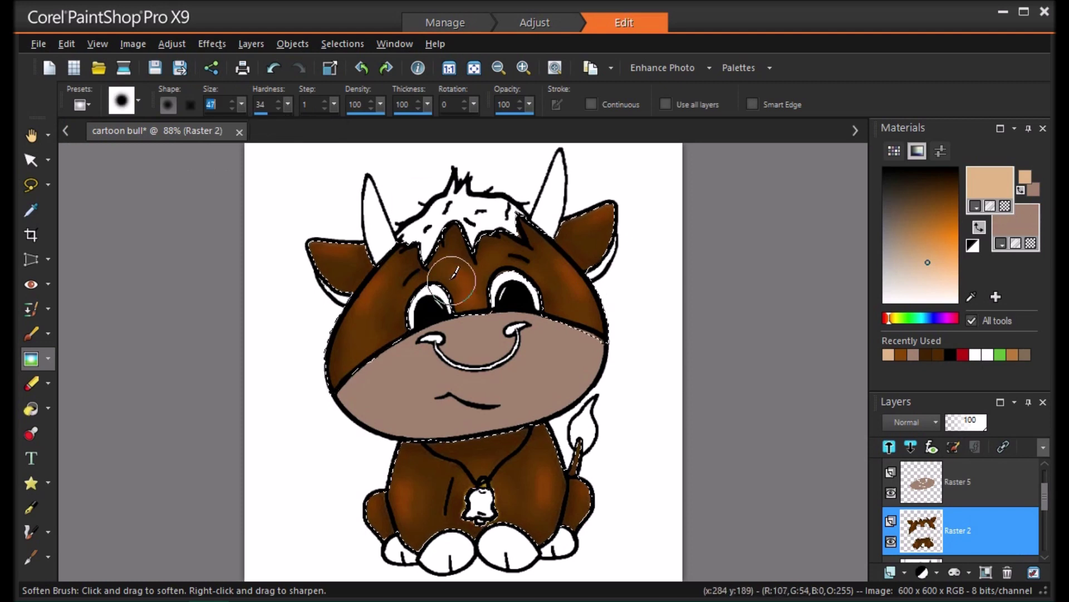
{"action": "left_click_drag", "start_coordinate": [458, 274], "coordinate": [470, 276]}
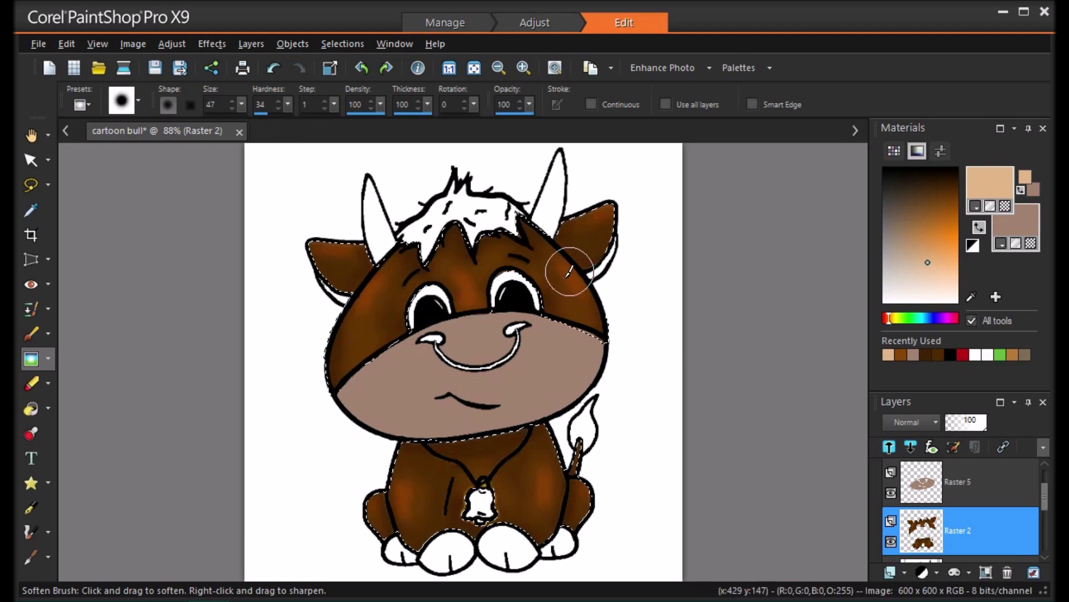
{"action": "mouse_move", "coordinate": [362, 313]}
{"action": "left_mouse_down"}
{"action": "mouse_move", "coordinate": [379, 284]}
{"action": "mouse_move", "coordinate": [628, 209]}
{"action": "mouse_move", "coordinate": [611, 198]}
{"action": "mouse_move", "coordinate": [348, 248]}
{"action": "mouse_move", "coordinate": [529, 315]}
{"action": "mouse_move", "coordinate": [420, 508]}
{"action": "left_mouse_up"}
{"action": "key", "text": "ctrl+d"}
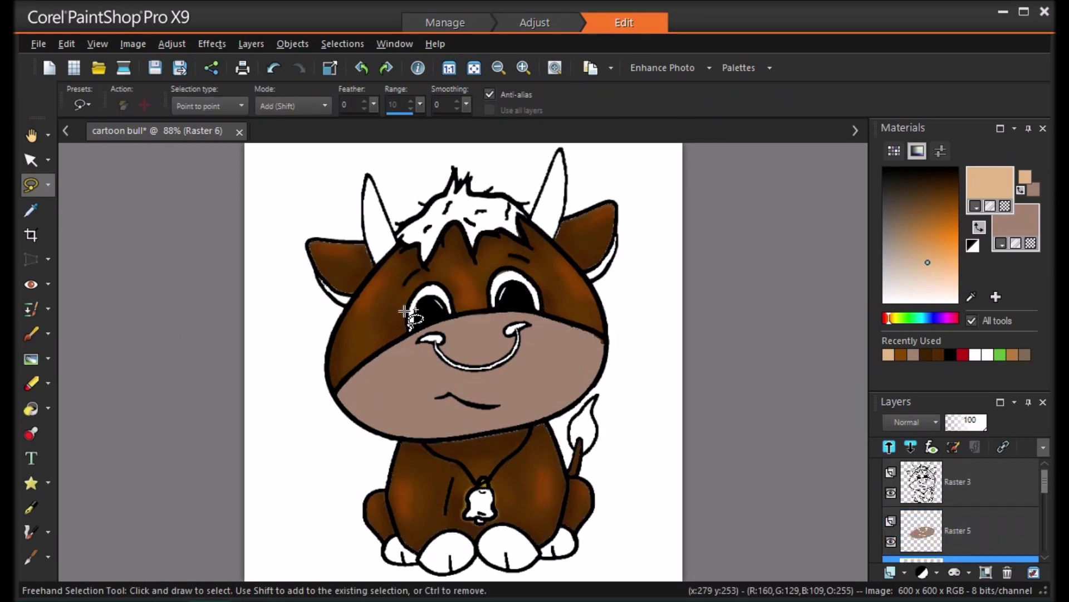
Select the white inner areas of both ears with a point-to-point freehand selection in Add mode.
{"action": "double_click", "coordinate": [316, 268]}
{"action": "left_click", "coordinate": [616, 232]}
{"action": "left_click", "coordinate": [605, 254]}
{"action": "left_click", "coordinate": [598, 265]}
{"action": "left_click", "coordinate": [584, 273]}
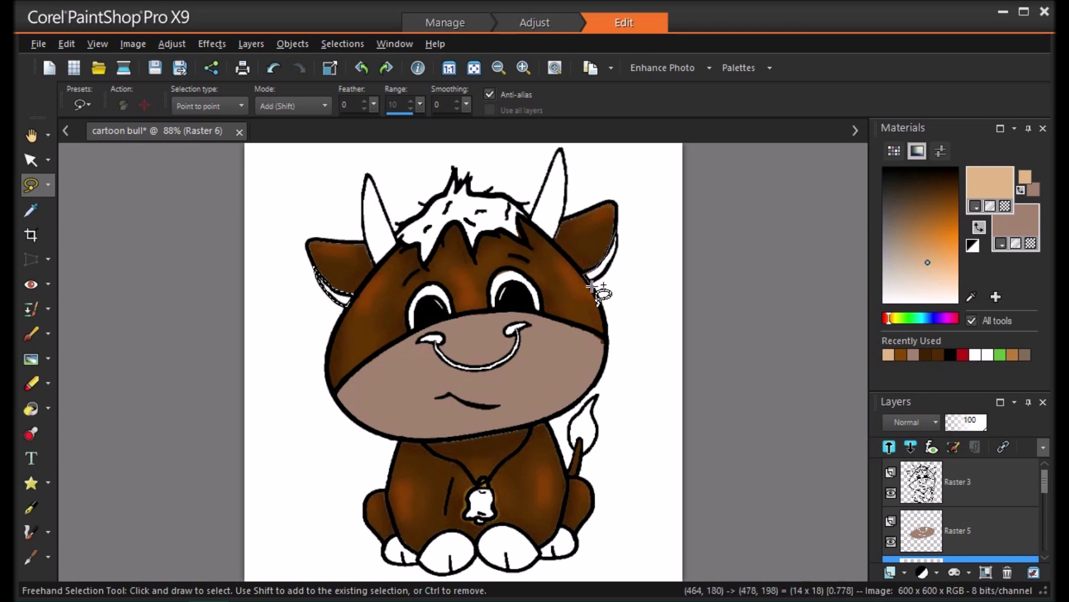
{"action": "mouse_move", "coordinate": [592, 287]}
{"action": "left_mouse_down"}
{"action": "mouse_move", "coordinate": [625, 263]}
{"action": "mouse_move", "coordinate": [628, 232]}
{"action": "left_mouse_up"}
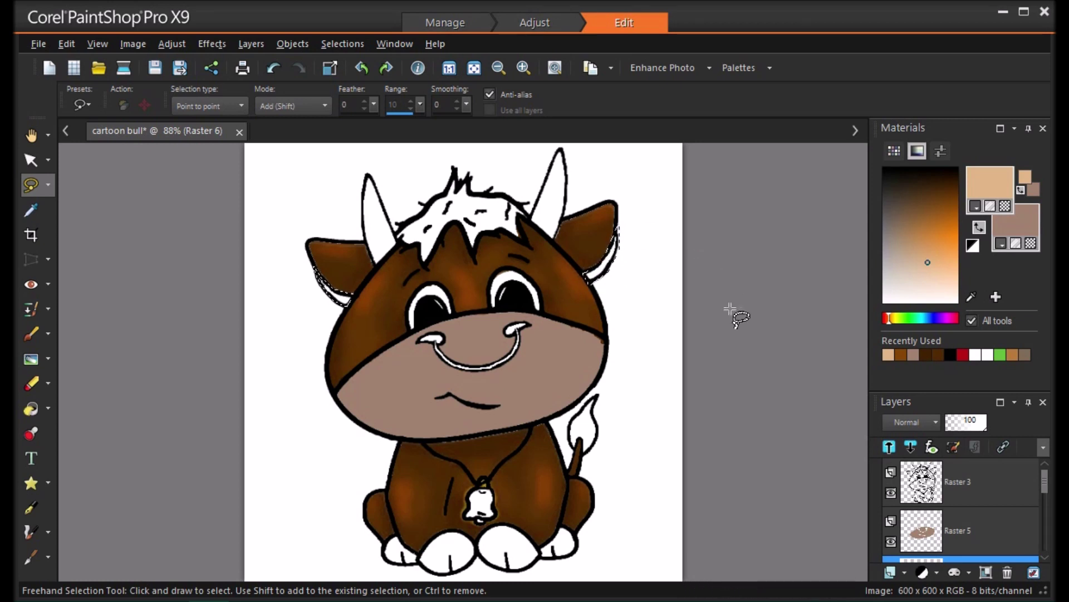
Paint the selected inner ears with the orange-brown sampled from the face, using a size 9 Paint Brush.
{"action": "left_click", "coordinate": [30, 358]}
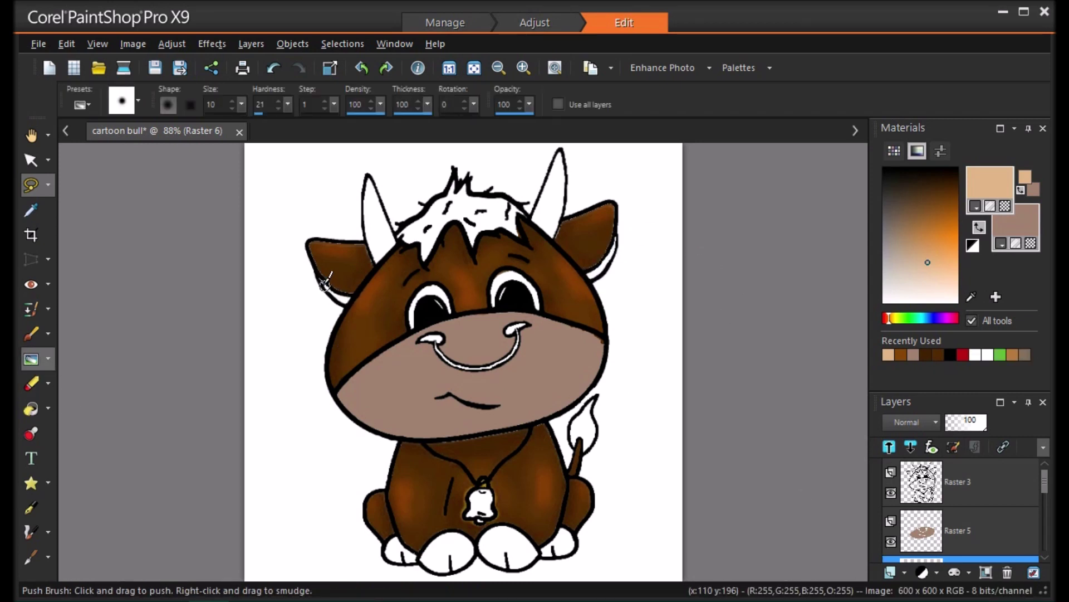
{"action": "scroll", "coordinate": [333, 287], "scroll_direction": "up", "scroll_amount": 2}
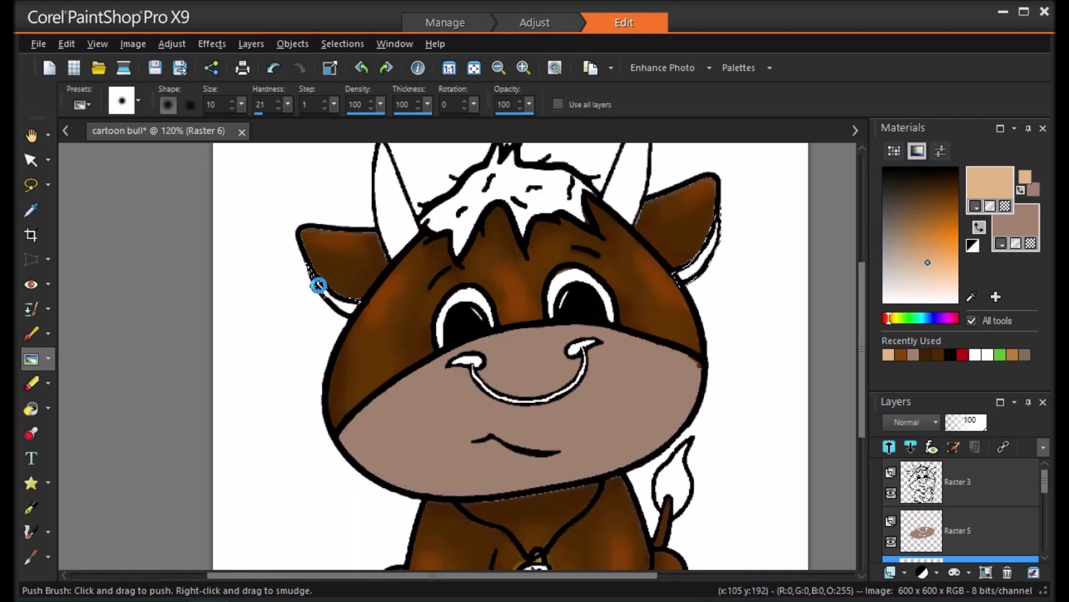
{"action": "left_click", "coordinate": [31, 210]}
{"action": "left_click", "coordinate": [374, 294]}
{"action": "left_click", "coordinate": [31, 333]}
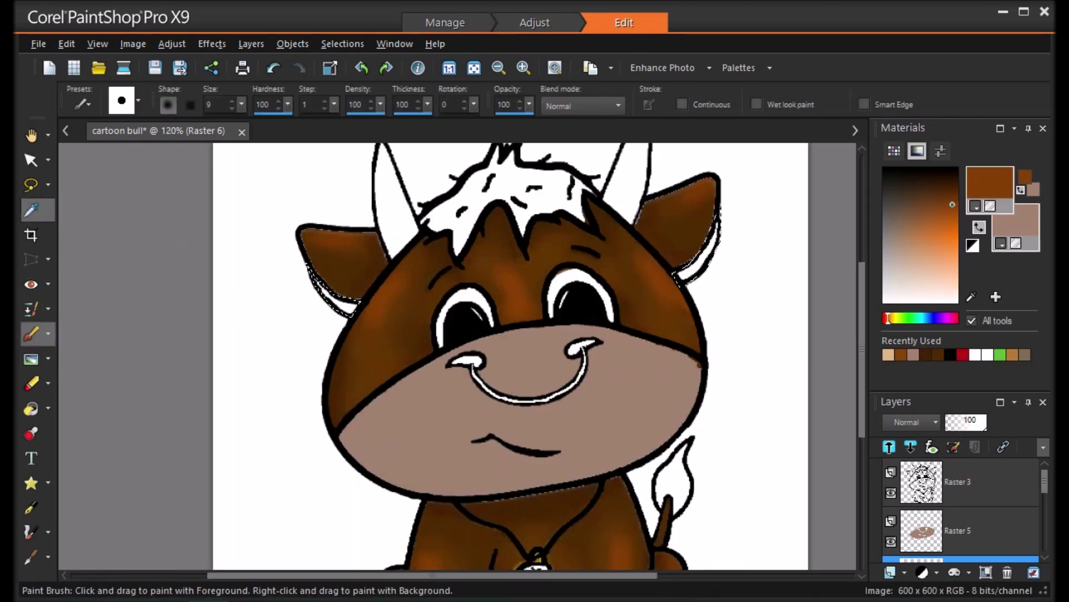
{"action": "left_click_drag", "start_coordinate": [319, 285], "coordinate": [329, 292]}
{"action": "left_click_drag", "start_coordinate": [719, 210], "coordinate": [680, 273]}
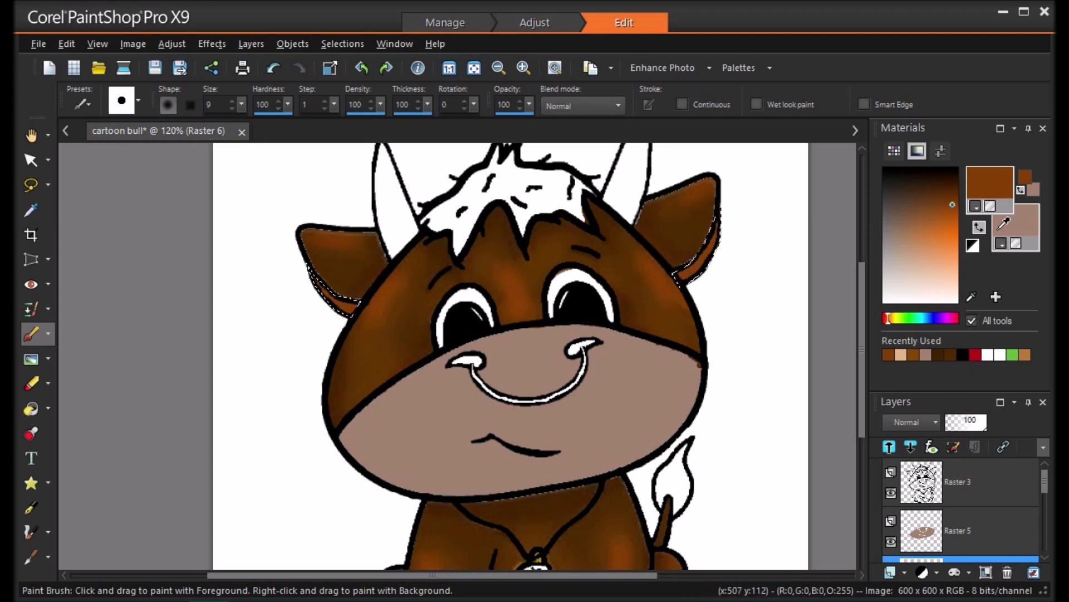
Add a new raster layer in Normal mode and paint muzzle-colored taupe inside both ears with a size 9 brush.
{"action": "left_click", "coordinate": [891, 571]}
{"action": "left_click", "coordinate": [969, 444]}
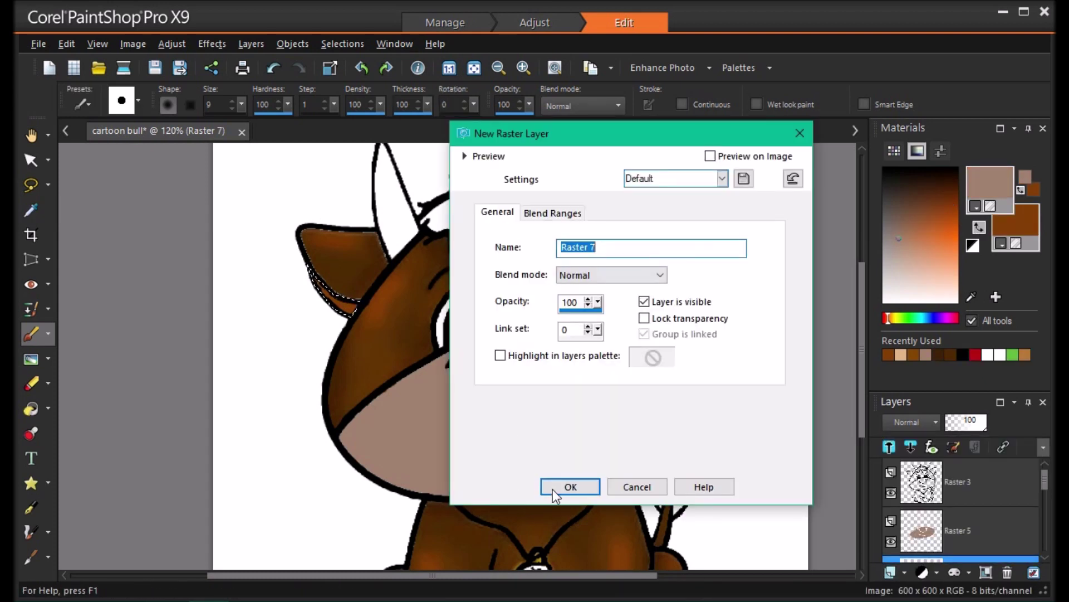
{"action": "left_click", "coordinate": [569, 487]}
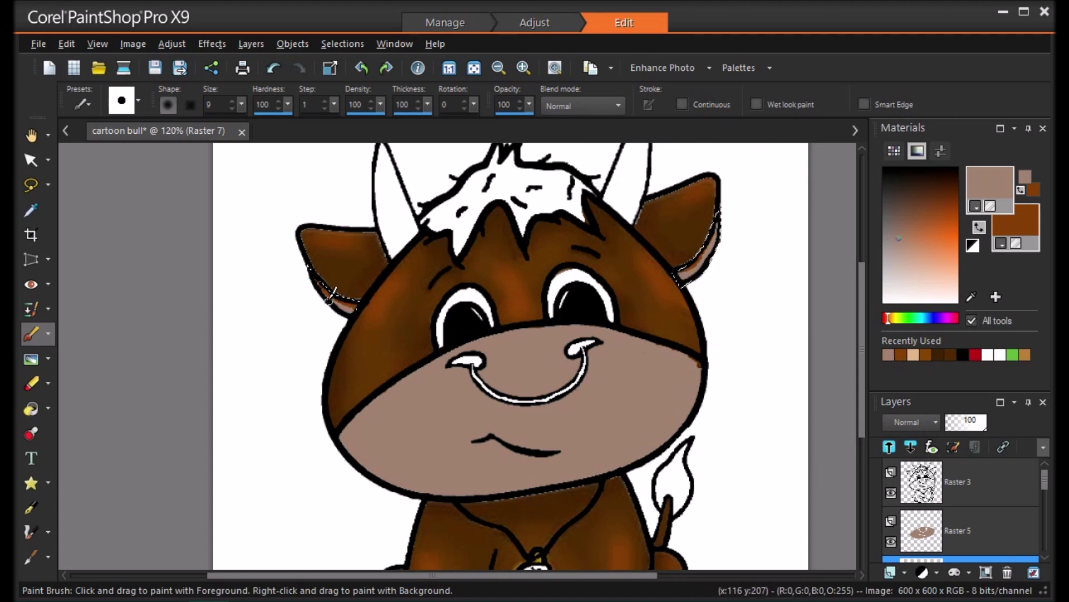
Blend the taupe strokes inside both ears with a size 47 Soften Brush.
{"action": "left_click", "coordinate": [48, 309]}
{"action": "left_click", "coordinate": [98, 195]}
{"action": "mouse_move", "coordinate": [314, 287]}
{"action": "left_mouse_down"}
{"action": "mouse_move", "coordinate": [340, 312]}
{"action": "mouse_move", "coordinate": [359, 311]}
{"action": "mouse_move", "coordinate": [320, 315]}
{"action": "mouse_move", "coordinate": [355, 316]}
{"action": "left_mouse_up"}
{"action": "left_click_drag", "start_coordinate": [728, 251], "coordinate": [692, 276]}
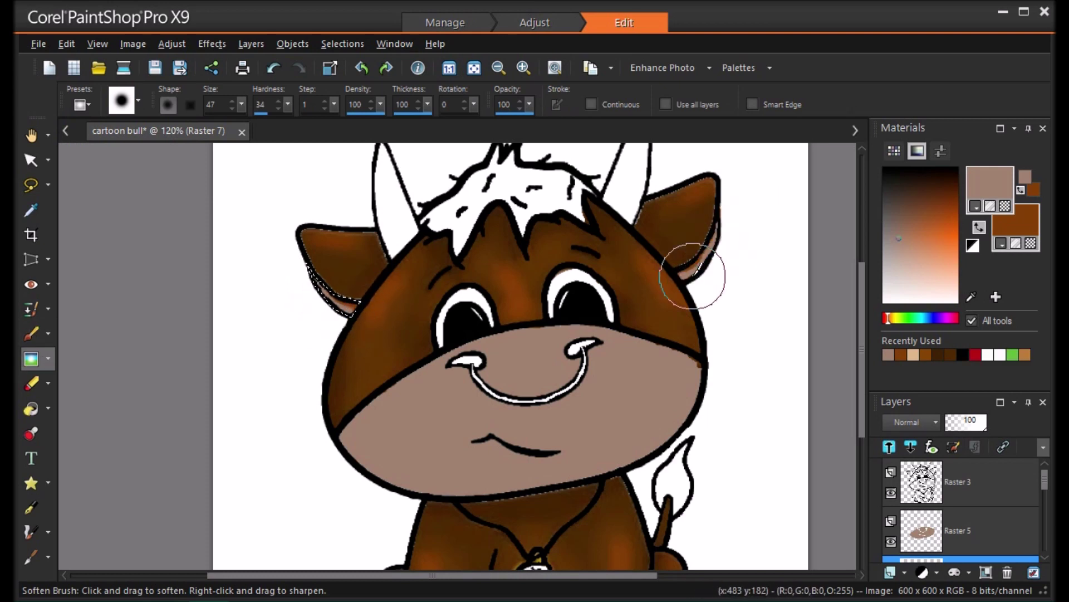
Try Overlay on the inner-ear layer and set its blend mode to Burn.
{"action": "left_click", "coordinate": [935, 422]}
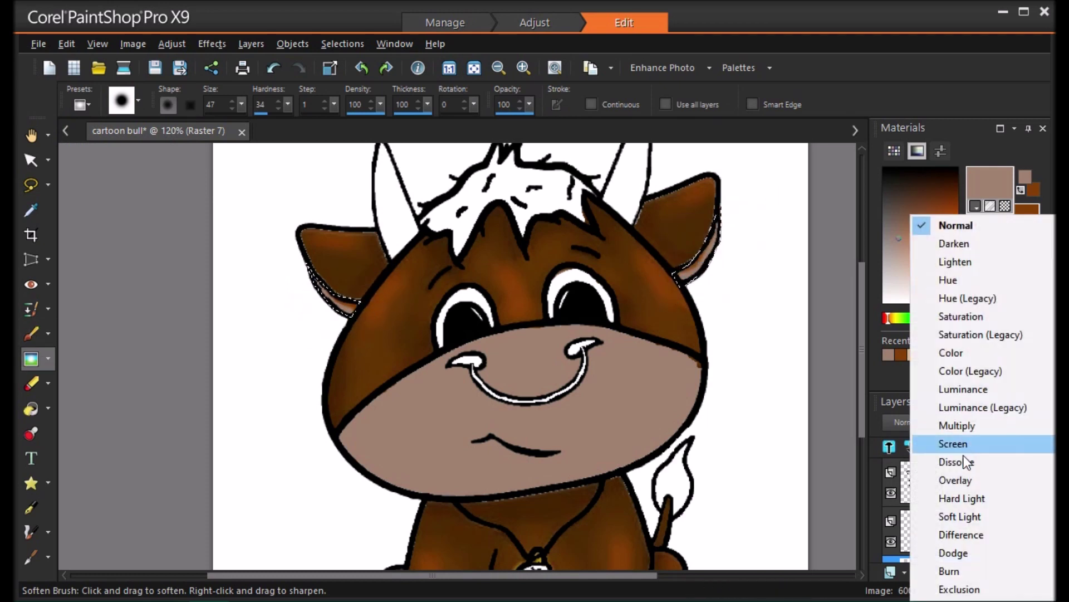
{"action": "left_click", "coordinate": [955, 479]}
{"action": "left_click", "coordinate": [936, 422]}
{"action": "left_click", "coordinate": [973, 423]}
{"action": "left_click", "coordinate": [973, 422]}
{"action": "left_click", "coordinate": [913, 421]}
{"action": "left_click", "coordinate": [1010, 248]}
{"action": "left_click", "coordinate": [901, 418]}
{"action": "left_click", "coordinate": [963, 569]}
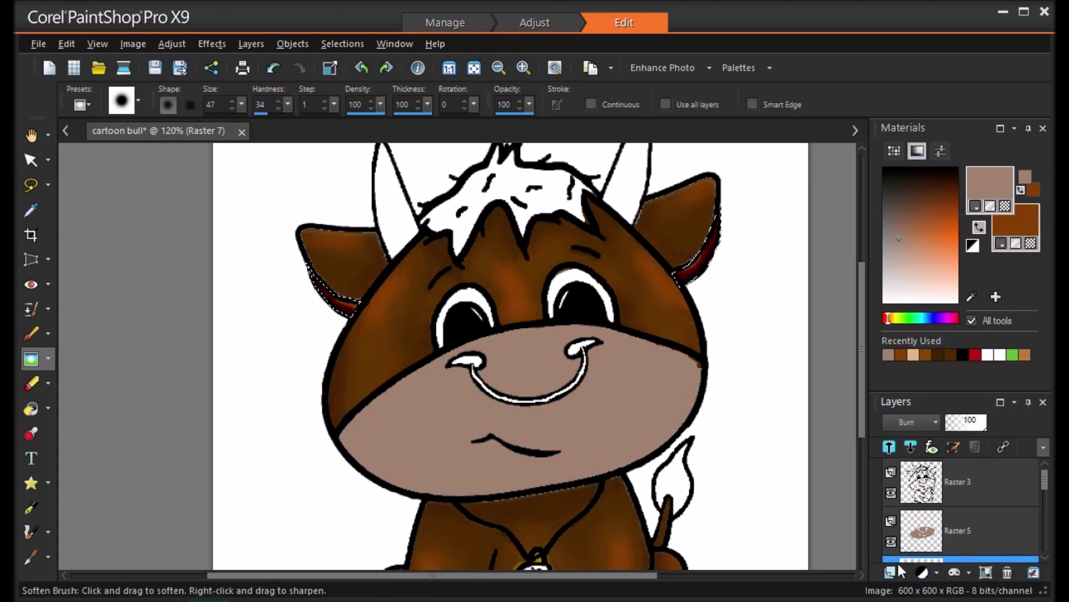
Adjust the brightness of the inner ears with a size 10 Lighten/Darken Brush at opacity 50.
{"action": "left_click", "coordinate": [48, 359]}
{"action": "left_click", "coordinate": [157, 174]}
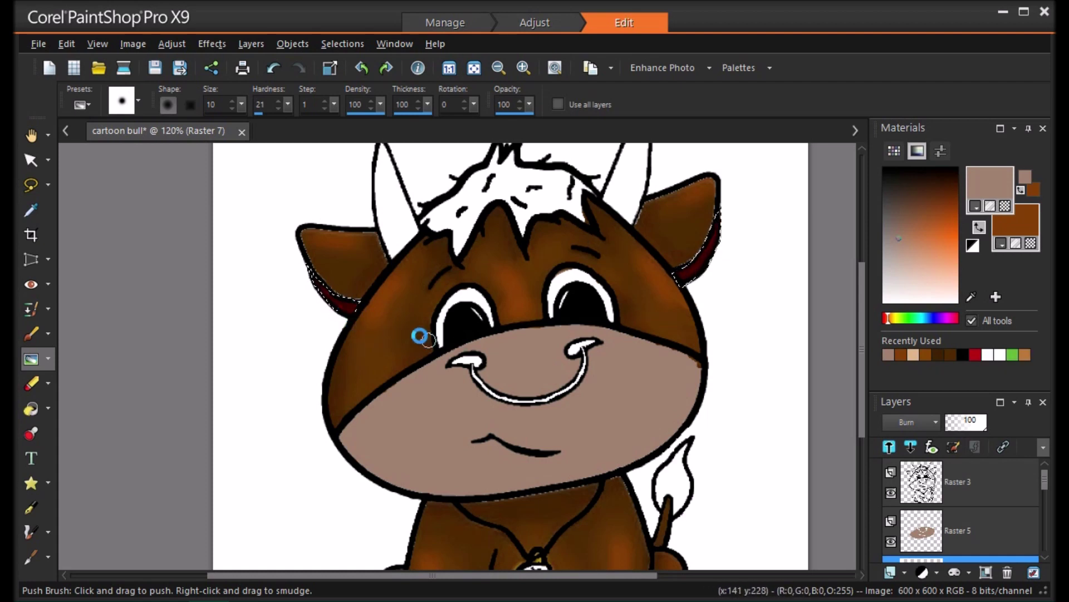
{"action": "left_click", "coordinate": [48, 358]}
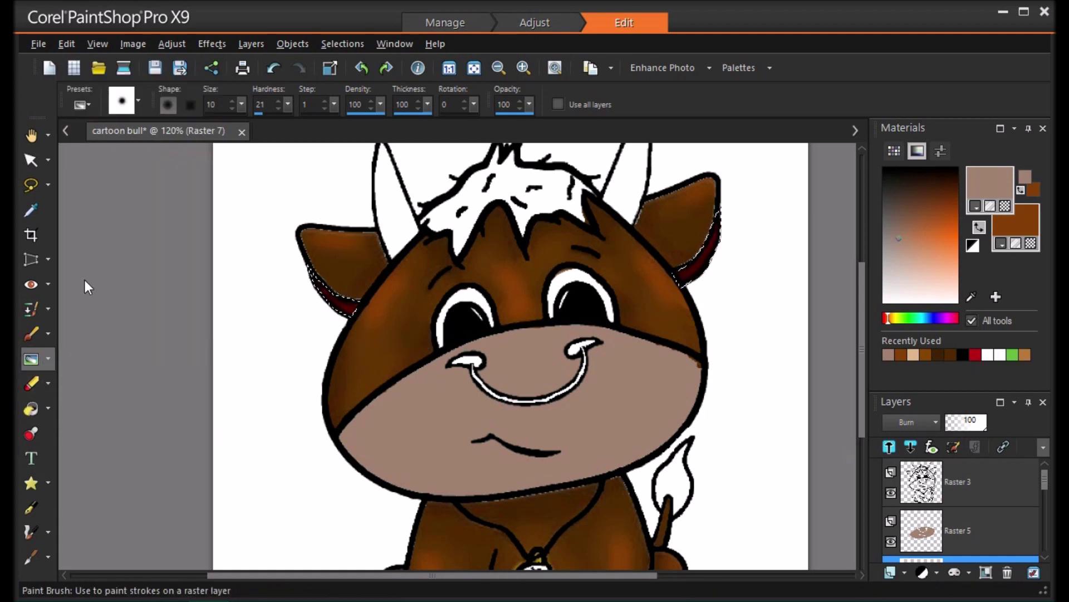
{"action": "left_click", "coordinate": [140, 79]}
{"action": "mouse_move", "coordinate": [316, 274]}
{"action": "left_mouse_down"}
{"action": "mouse_move", "coordinate": [345, 298]}
{"action": "mouse_move", "coordinate": [323, 280]}
{"action": "left_mouse_up"}
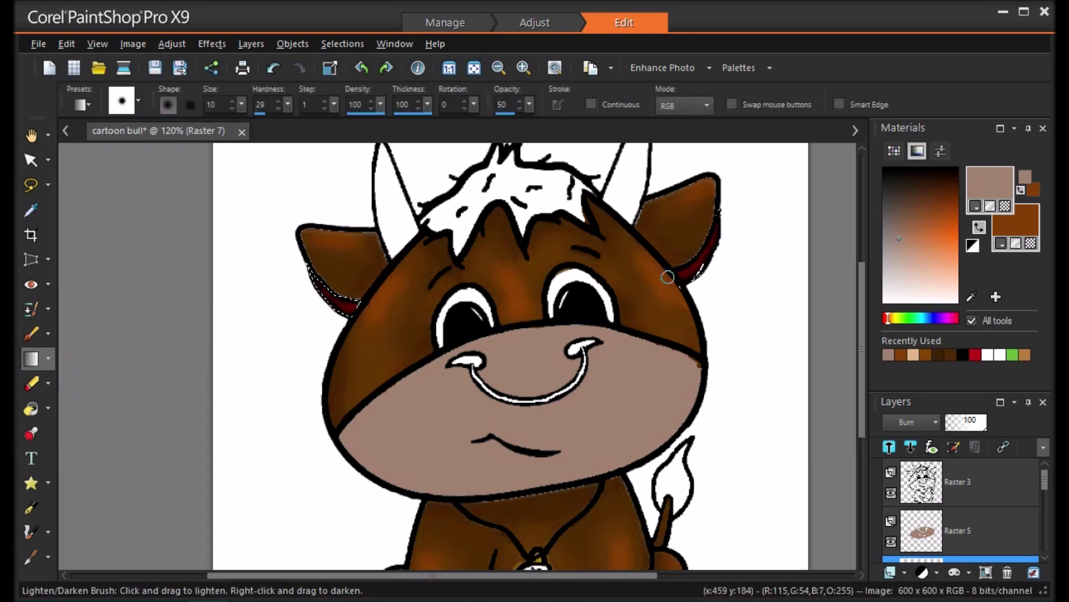
{"action": "left_click_drag", "start_coordinate": [715, 241], "coordinate": [680, 275]}
{"action": "mouse_move", "coordinate": [319, 278]}
{"action": "left_mouse_down"}
{"action": "mouse_move", "coordinate": [354, 316]}
{"action": "mouse_move", "coordinate": [321, 288]}
{"action": "left_mouse_up"}
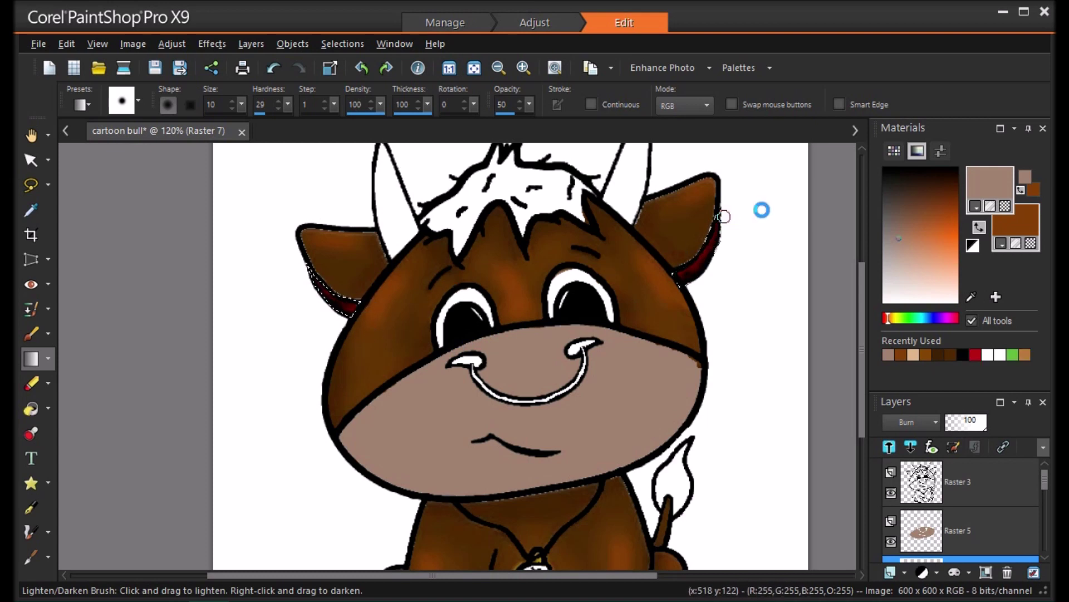
Select the muzzle on Raster 5 with the Magic Wand in Add mode and make the empty Raster 6 active.
{"action": "left_click", "coordinate": [474, 68]}
{"action": "left_click", "coordinate": [31, 185]}
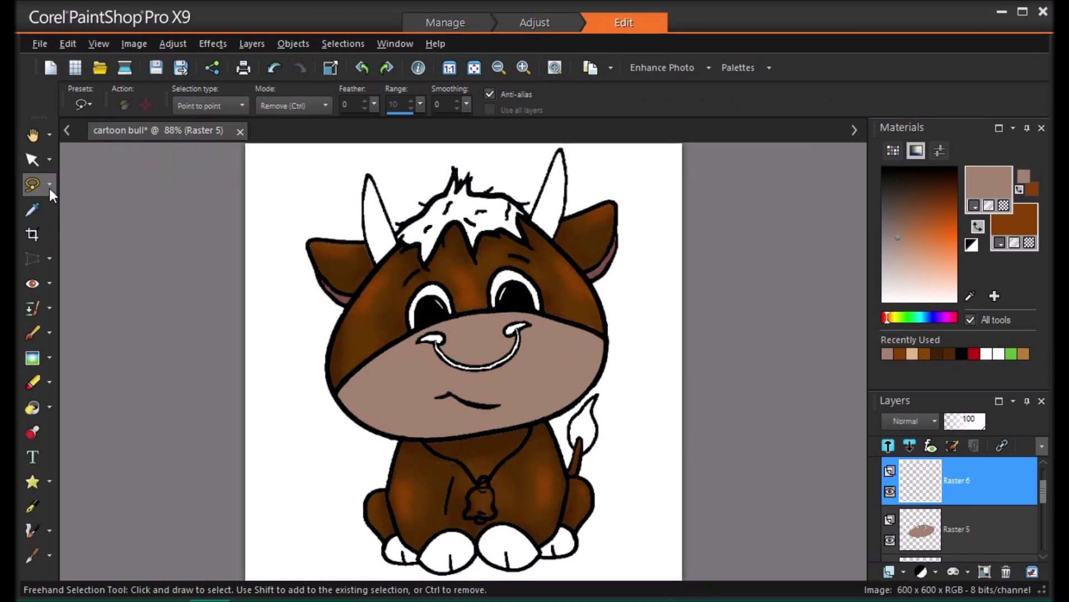
{"action": "left_click", "coordinate": [49, 186]}
{"action": "left_click", "coordinate": [110, 231]}
{"action": "left_click", "coordinate": [206, 105]}
{"action": "left_click", "coordinate": [212, 133]}
{"action": "left_click", "coordinate": [396, 371]}
{"action": "left_click", "coordinate": [969, 480]}
Paint a lighter pinkish-tan highlight along the muzzle's upper edge with a size 47 brush and trim it with the Eraser.
{"action": "left_click", "coordinate": [903, 236]}
{"action": "left_click", "coordinate": [887, 354]}
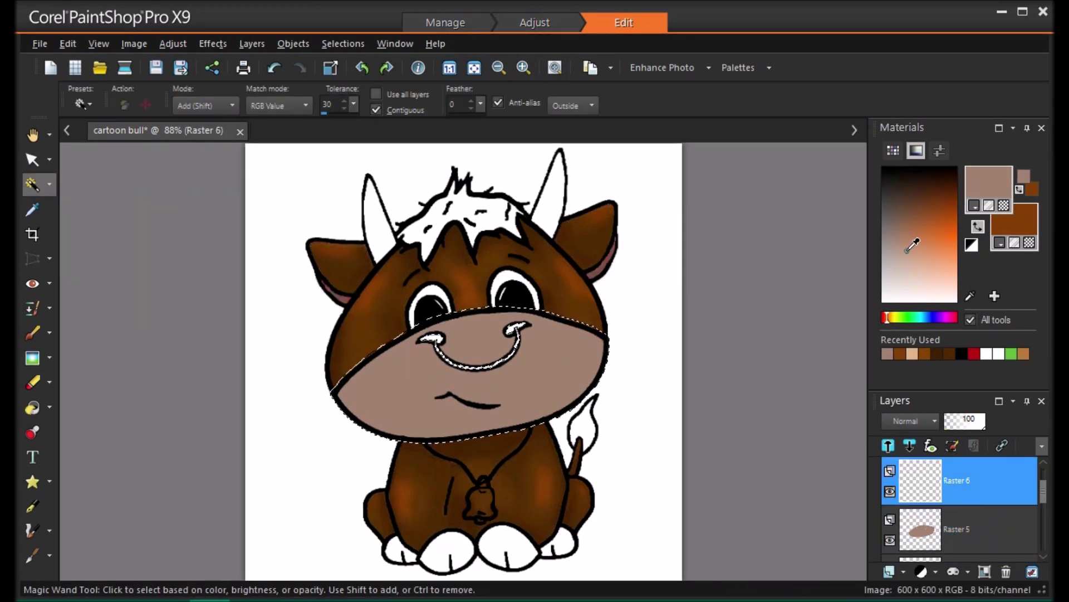
{"action": "left_click", "coordinate": [34, 332]}
{"action": "left_click_drag", "start_coordinate": [242, 104], "coordinate": [250, 129]}
{"action": "left_click_drag", "start_coordinate": [344, 369], "coordinate": [343, 371]}
{"action": "mouse_move", "coordinate": [527, 308]}
{"action": "left_mouse_down"}
{"action": "mouse_move", "coordinate": [611, 333]}
{"action": "mouse_move", "coordinate": [334, 377]}
{"action": "left_mouse_up"}
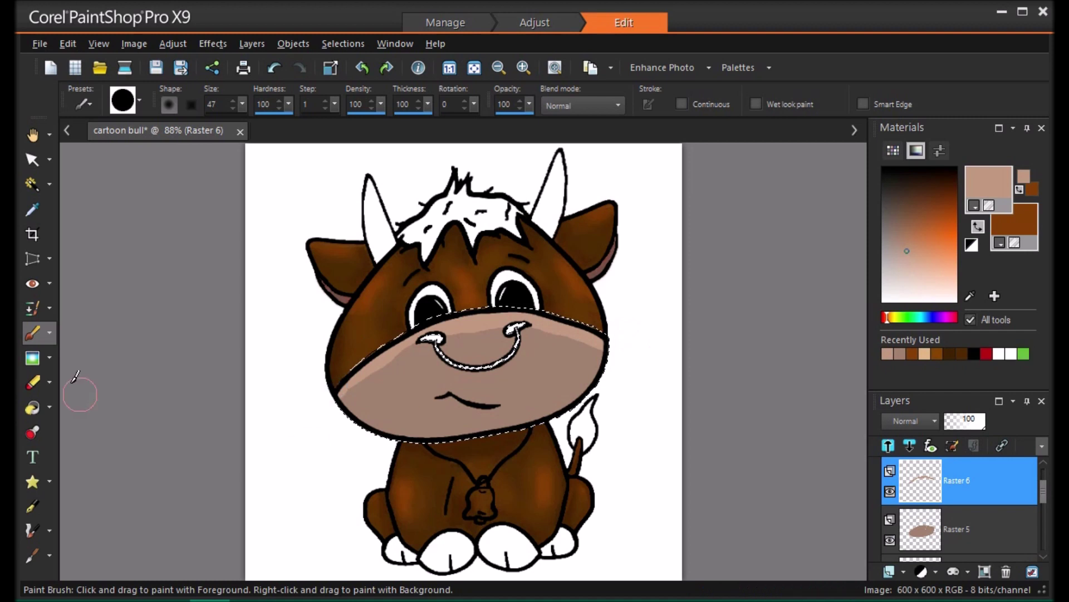
{"action": "left_click", "coordinate": [33, 382]}
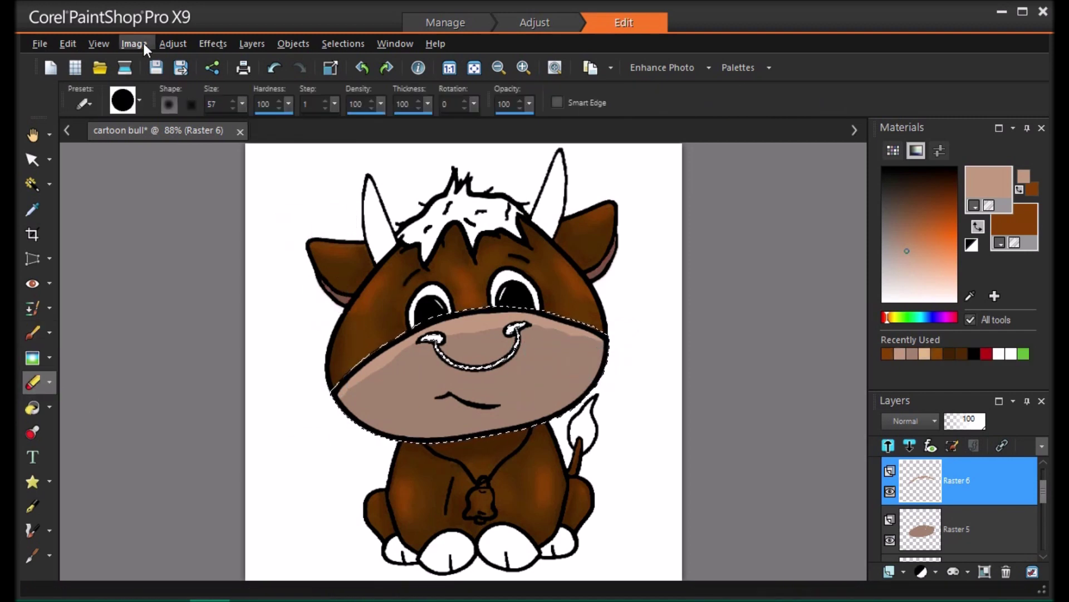
Soften the muzzle highlight with an Average blur and set its layer's blend mode to Overlay.
{"action": "left_click", "coordinate": [170, 44]}
{"action": "mouse_move", "coordinate": [335, 305]}
{"action": "left_click", "coordinate": [405, 305]}
{"action": "left_click", "coordinate": [835, 376]}
{"action": "left_click", "coordinate": [905, 422]}
{"action": "left_click", "coordinate": [950, 478]}
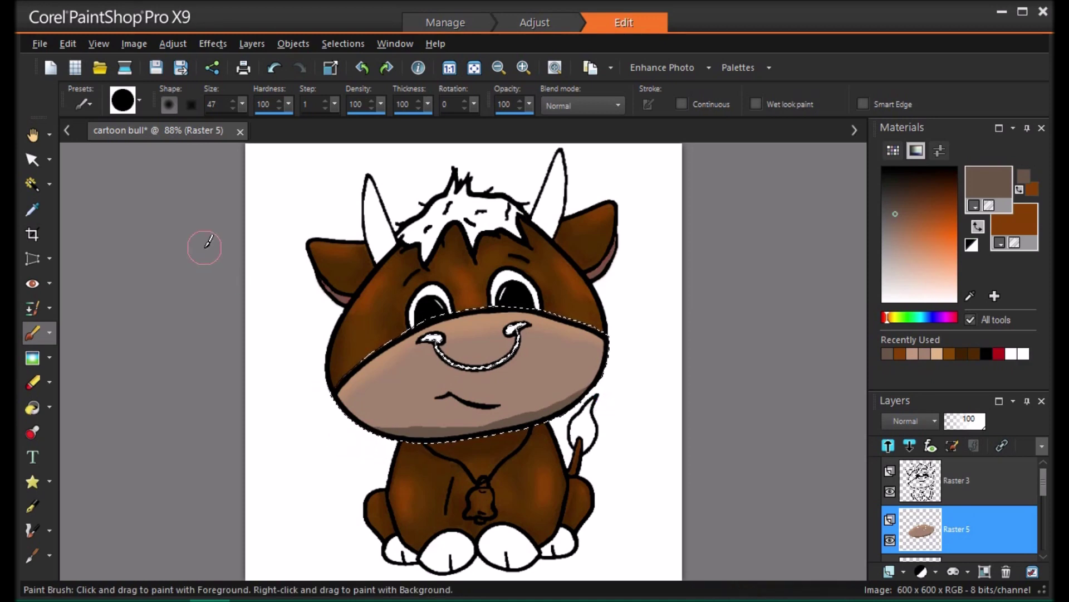
Soften the dark brown shadow along the muzzle's lower edge with an Average blur at filter aperture 21.
{"action": "left_click", "coordinate": [173, 44]}
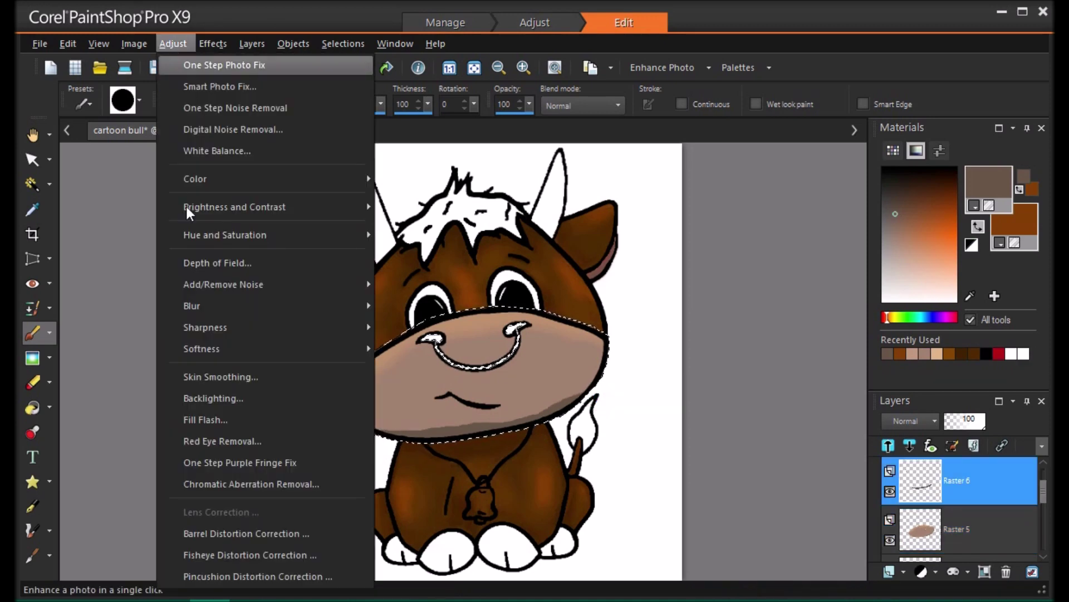
{"action": "mouse_move", "coordinate": [191, 303]}
{"action": "left_click", "coordinate": [457, 305]}
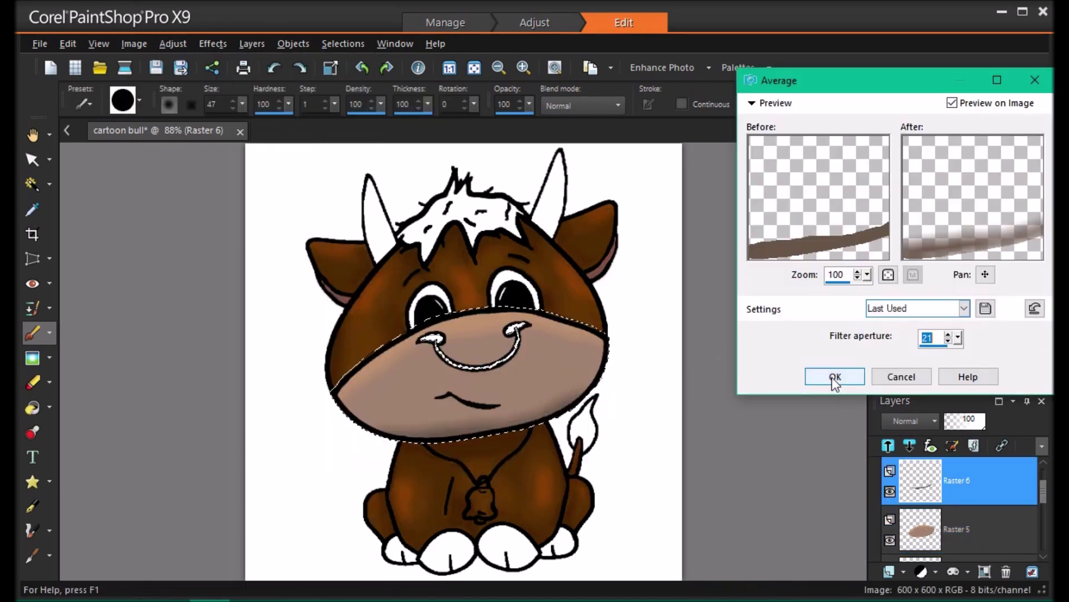
{"action": "left_click", "coordinate": [834, 377]}
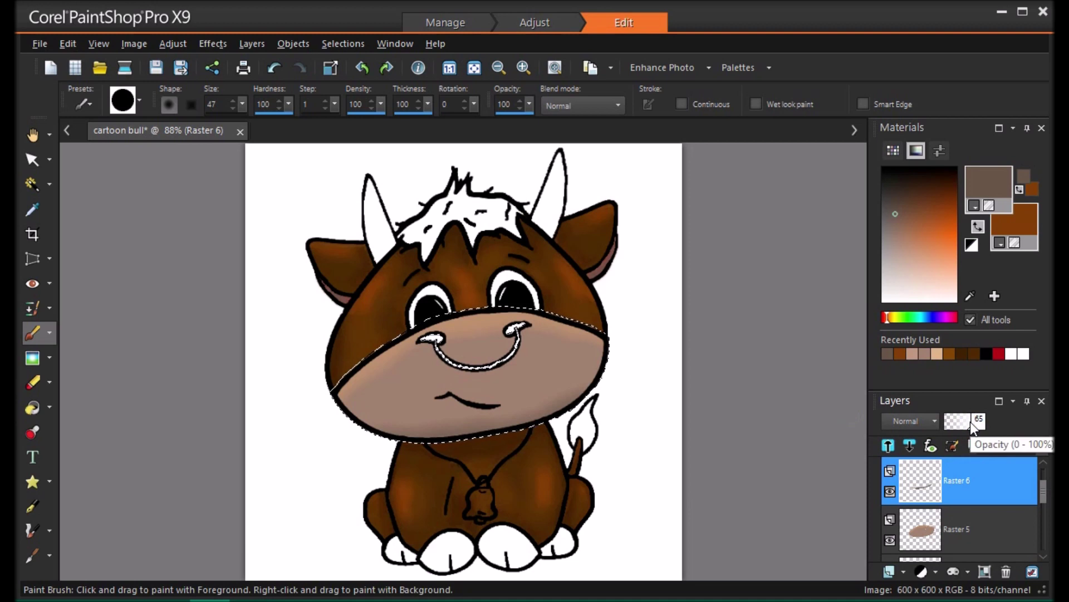
Lower the muzzle shadow layer's opacity to 65 and merge the layer down into Raster 5.
{"action": "left_click_drag", "start_coordinate": [971, 422], "coordinate": [876, 453]}
{"action": "right_click", "coordinate": [962, 483]}
{"action": "mouse_move", "coordinate": [950, 449]}
{"action": "left_click", "coordinate": [807, 446]}
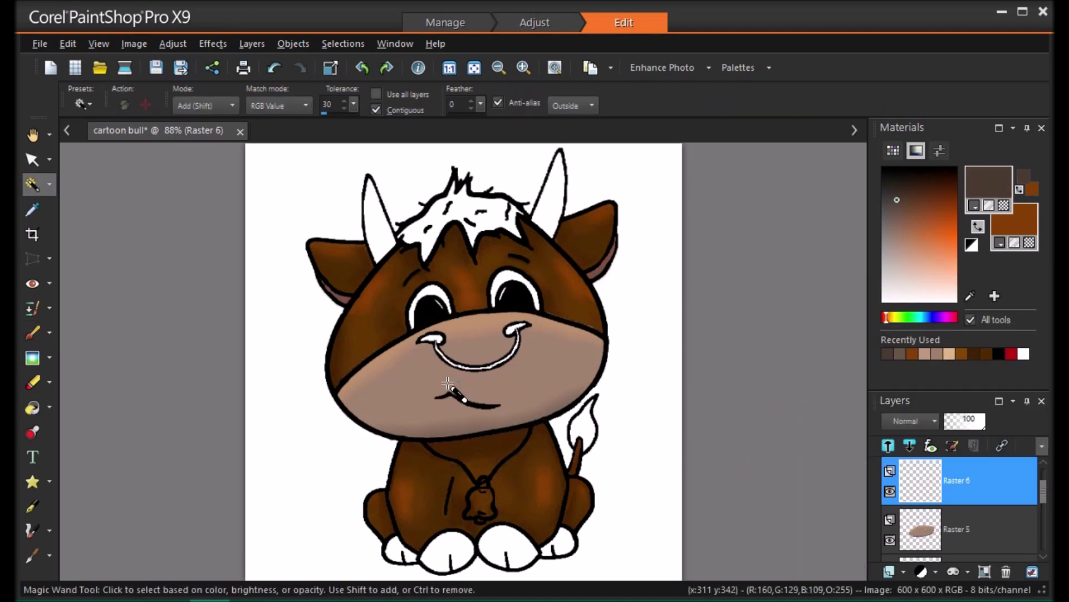
Paint both nostrils on Raster 5 brown with a size 5 brush and shade them with a darker brown.
{"action": "scroll", "coordinate": [557, 369], "scroll_direction": "up", "scroll_amount": 2}
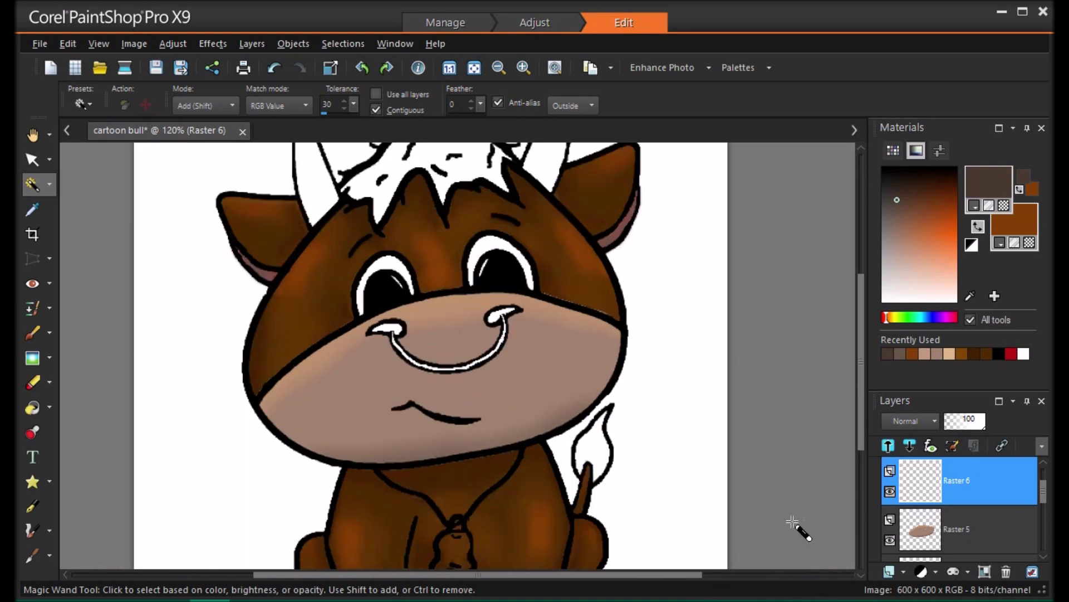
{"action": "left_click", "coordinate": [33, 332]}
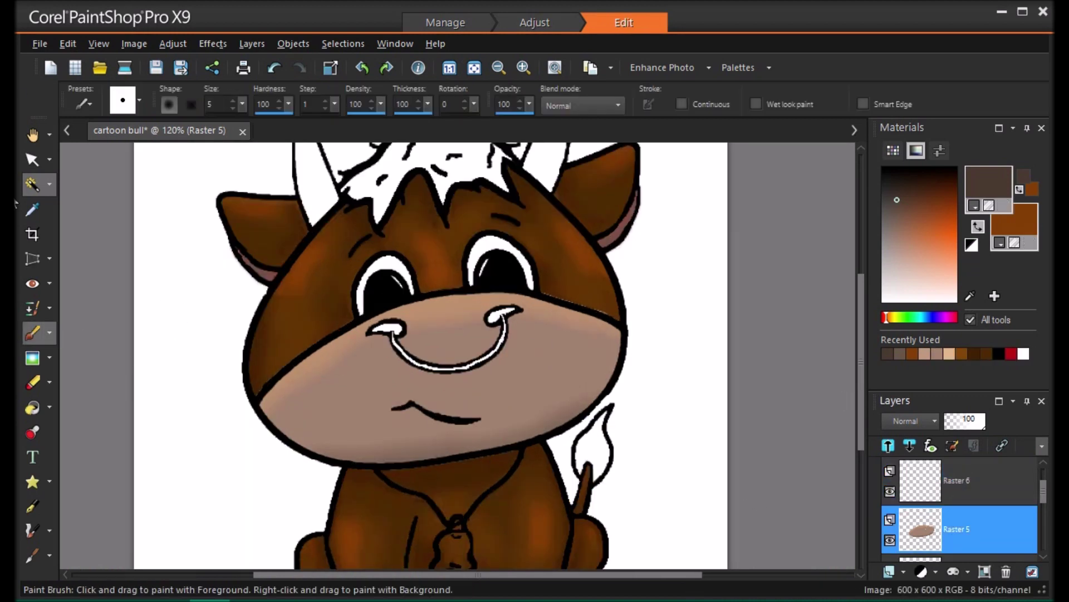
{"action": "left_click", "coordinate": [33, 209]}
{"action": "left_click", "coordinate": [251, 259]}
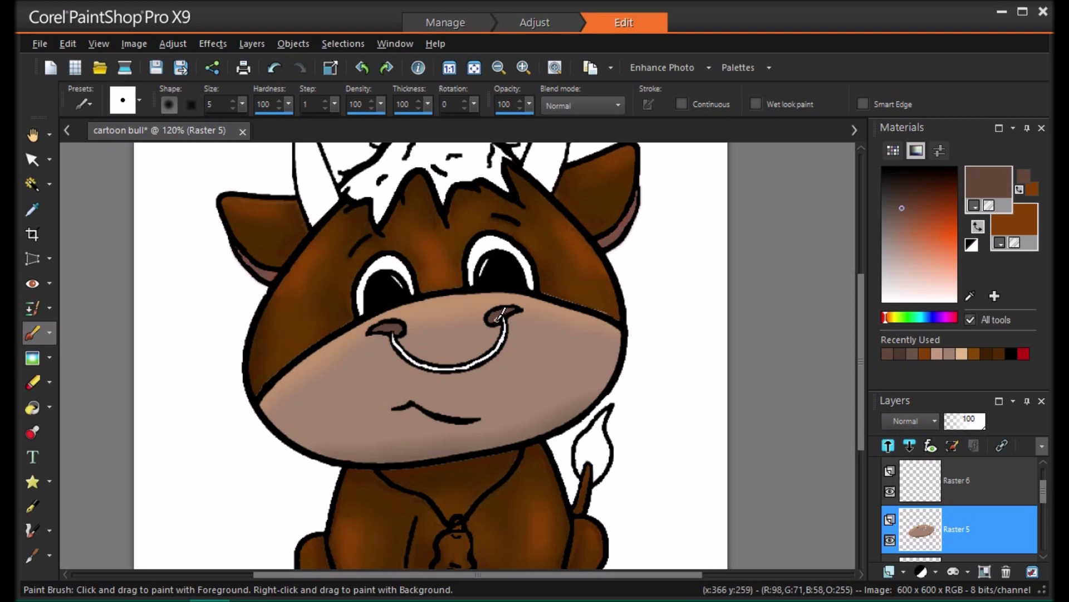
{"action": "left_click", "coordinate": [905, 197]}
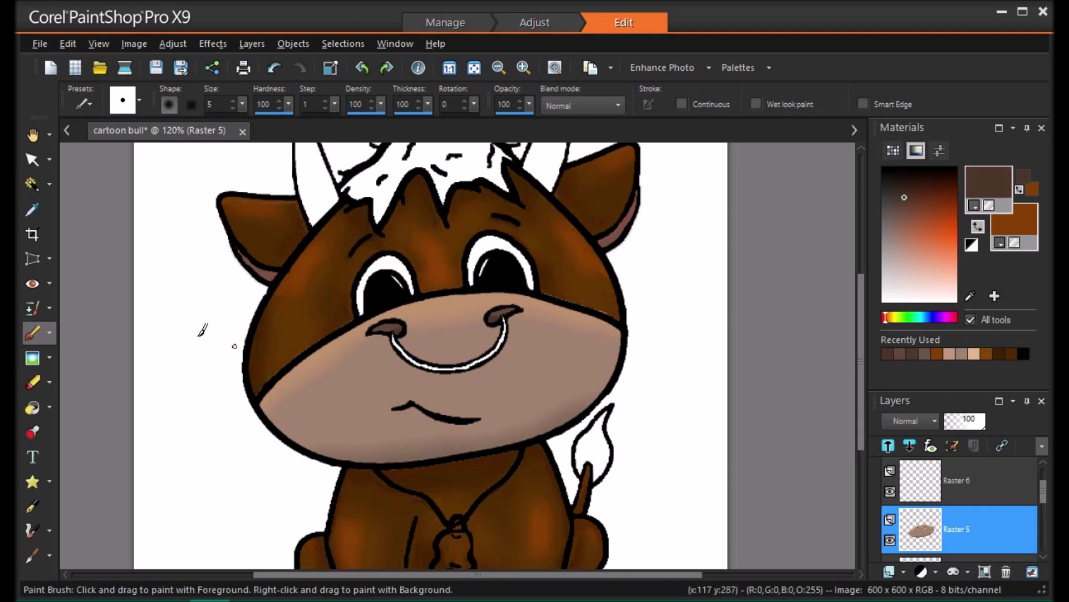
{"action": "left_click", "coordinate": [499, 67]}
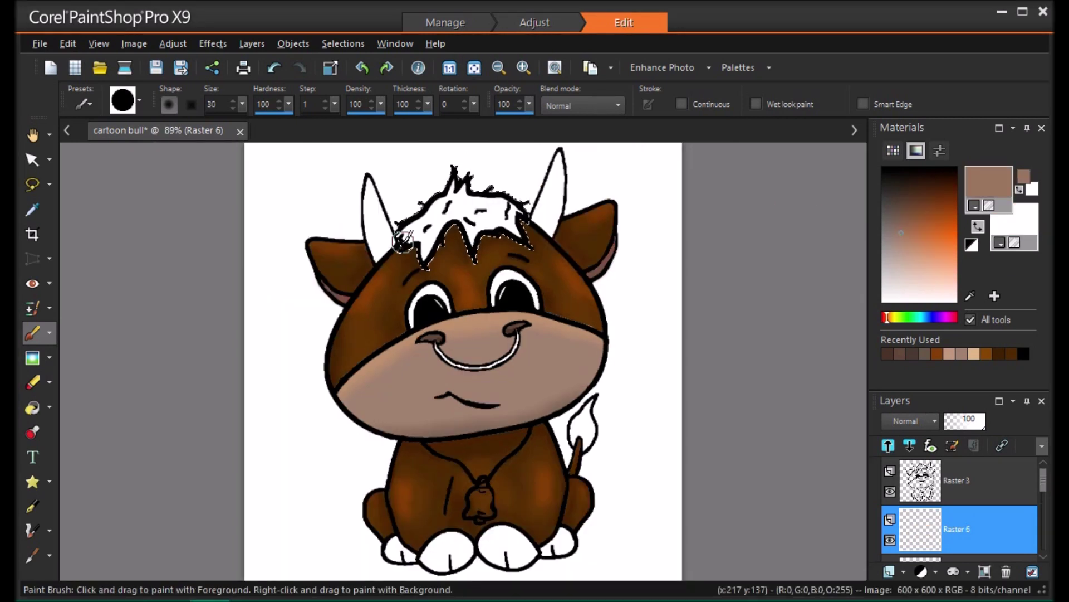
Paint the selected hair tuft on the bull's head greyish brown on Raster 6 with a size 30 brush.
{"action": "left_click_drag", "start_coordinate": [410, 239], "coordinate": [433, 213]}
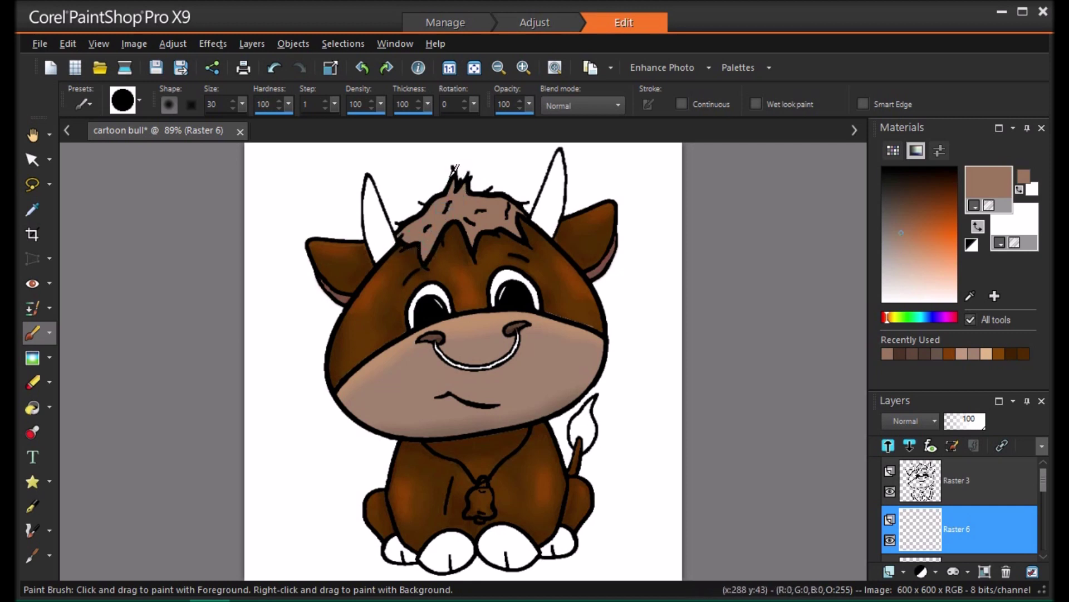
{"action": "left_click_drag", "start_coordinate": [423, 261], "coordinate": [454, 223]}
Outline the inside of the tail tuft with a size 5 brush on Raster 6 and flood-fill it with the same greyish brown.
{"action": "left_click_drag", "start_coordinate": [241, 104], "coordinate": [262, 127]}
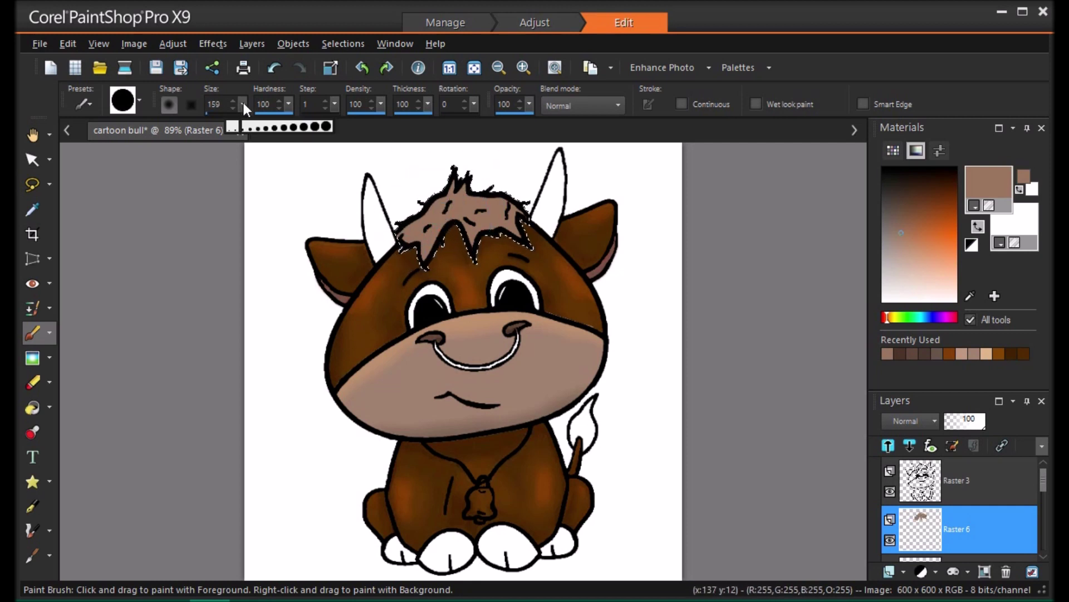
{"action": "type", "text": "5"}
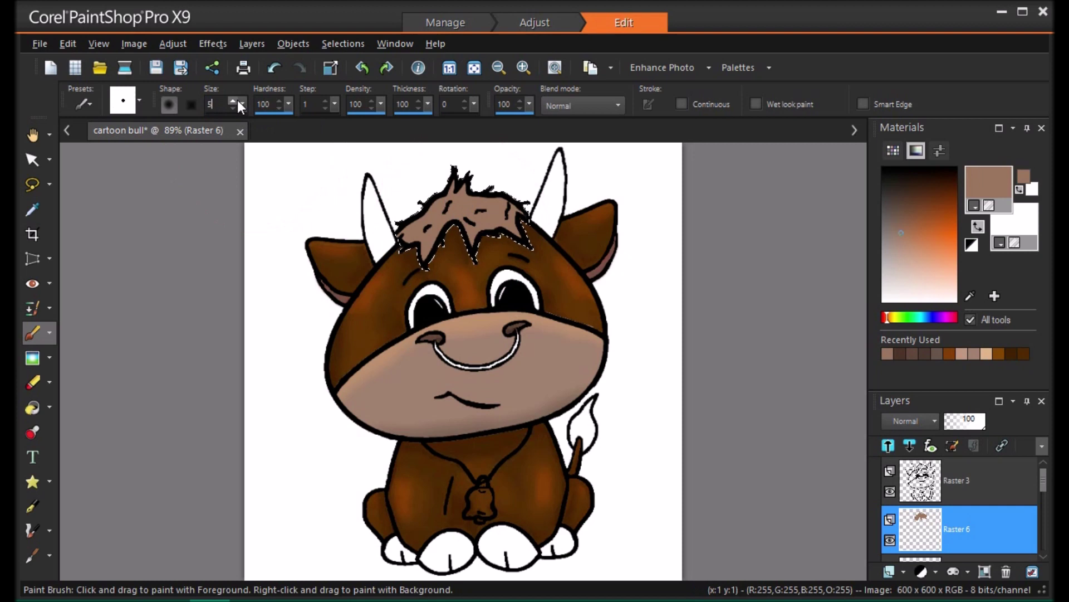
{"action": "left_click", "coordinate": [32, 184]}
{"action": "scroll", "coordinate": [613, 453], "scroll_direction": "up", "scroll_amount": 5}
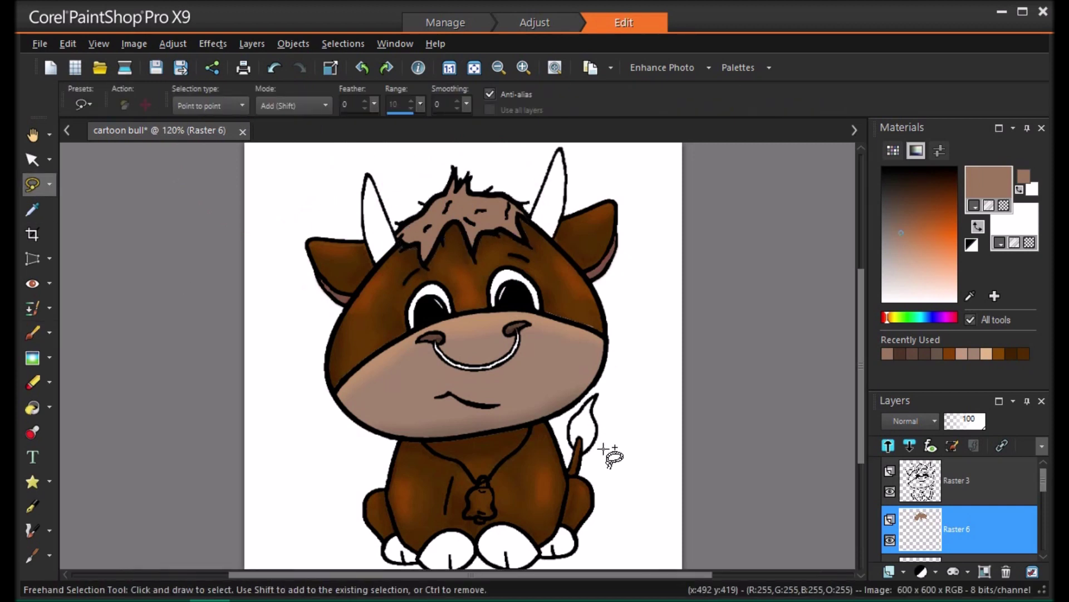
{"action": "left_click", "coordinate": [49, 184]}
{"action": "left_click", "coordinate": [95, 232]}
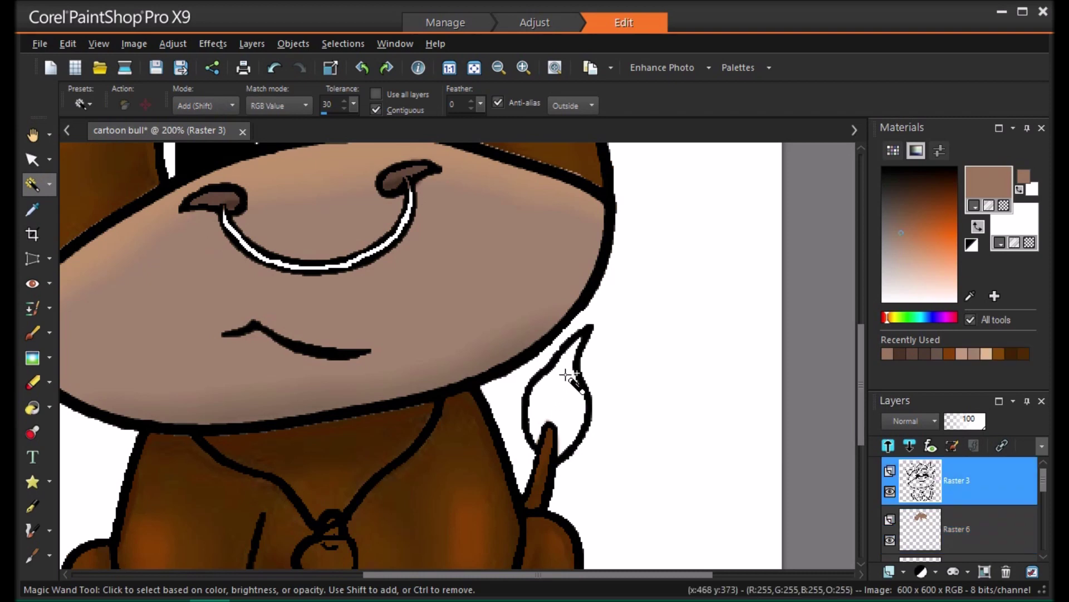
{"action": "left_click", "coordinate": [533, 388]}
{"action": "key", "text": "ctrl+d"}
{"action": "left_click", "coordinate": [968, 528]}
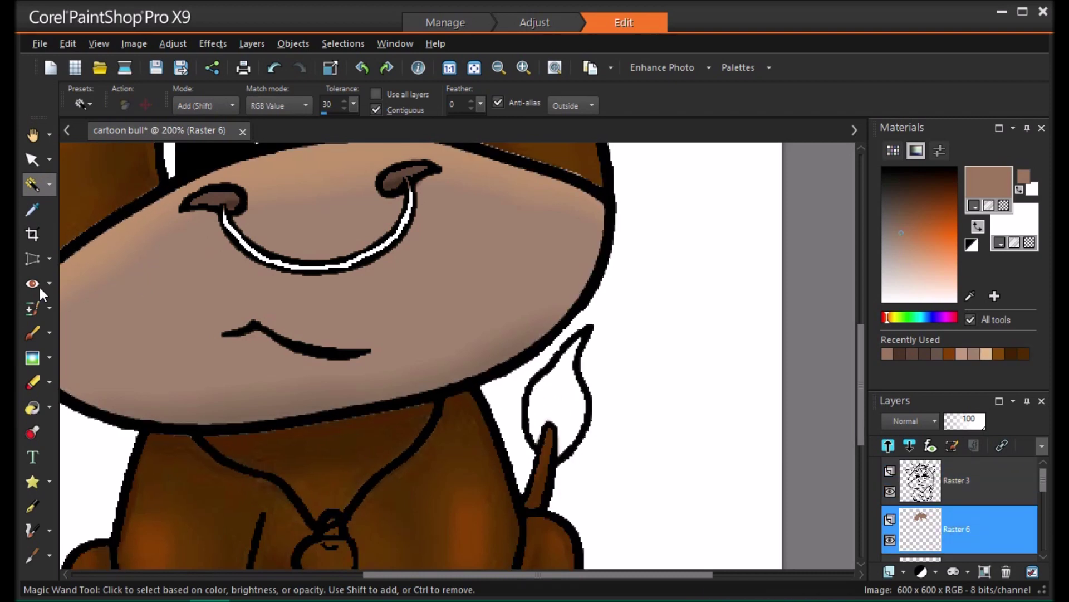
{"action": "left_click", "coordinate": [32, 333]}
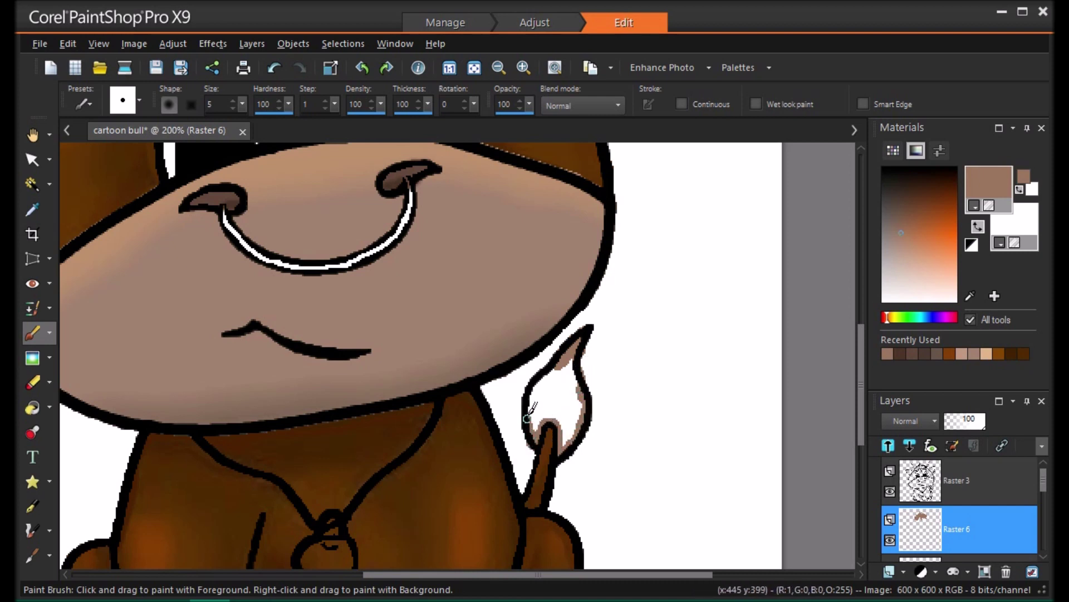
{"action": "left_click", "coordinate": [32, 408]}
{"action": "left_click", "coordinate": [555, 394]}
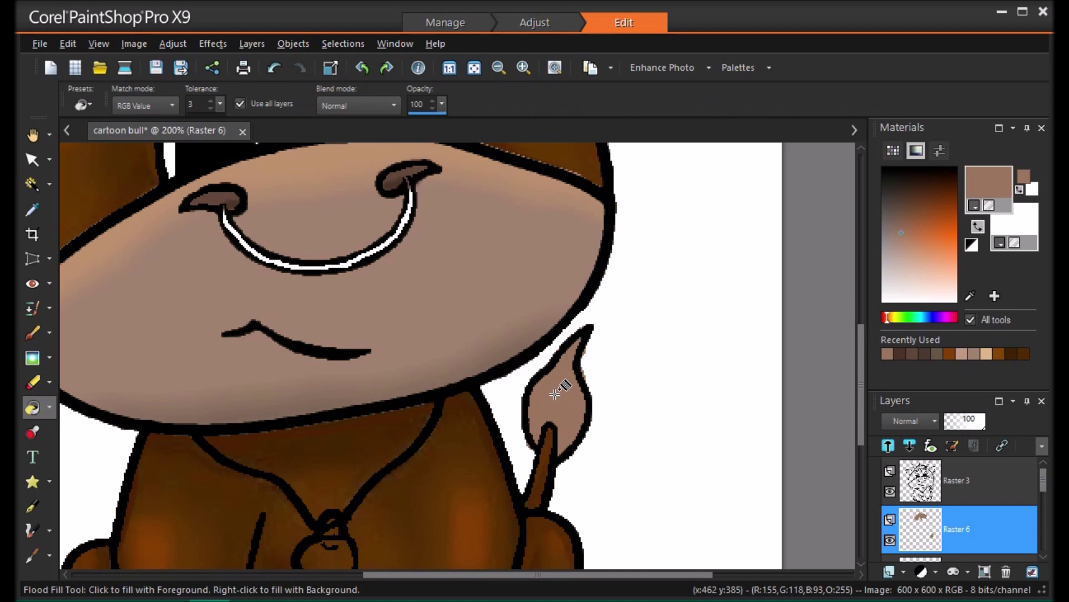
{"action": "left_click", "coordinate": [474, 68]}
Paint lighter brown strands over the hair and tail tuft on Raster 7 with a size 5 brush.
{"action": "left_click", "coordinate": [32, 382]}
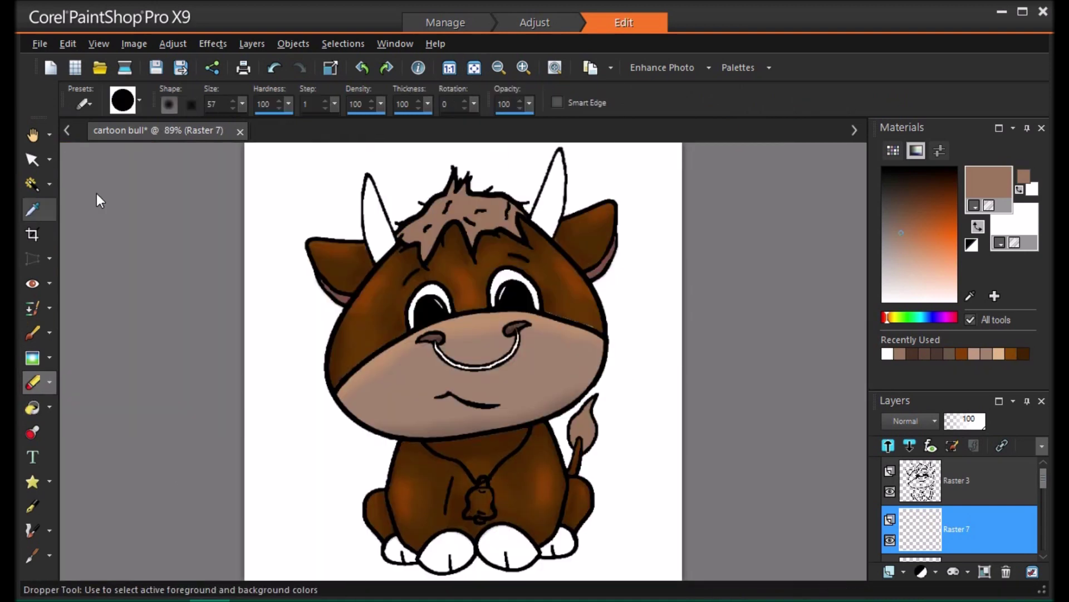
{"action": "left_click_drag", "start_coordinate": [242, 104], "coordinate": [233, 107]}
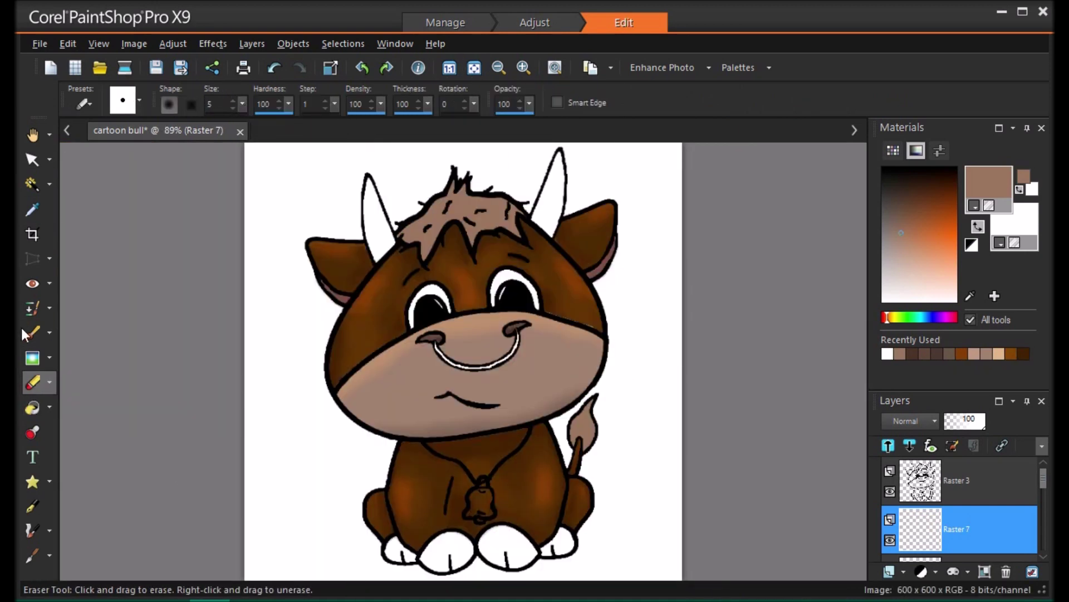
{"action": "left_click", "coordinate": [25, 333]}
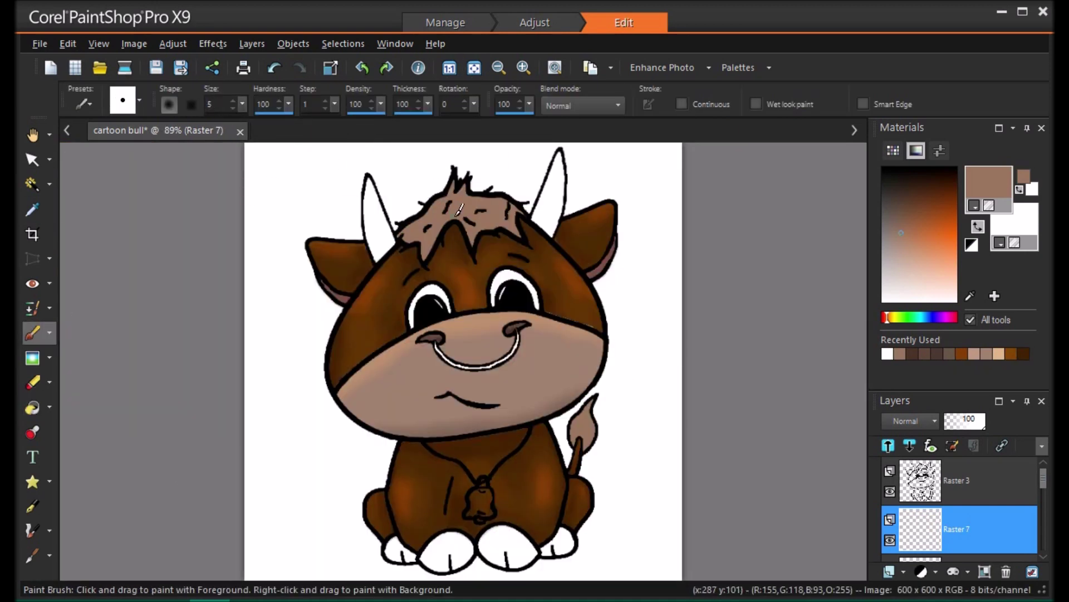
{"action": "left_click", "coordinate": [910, 240]}
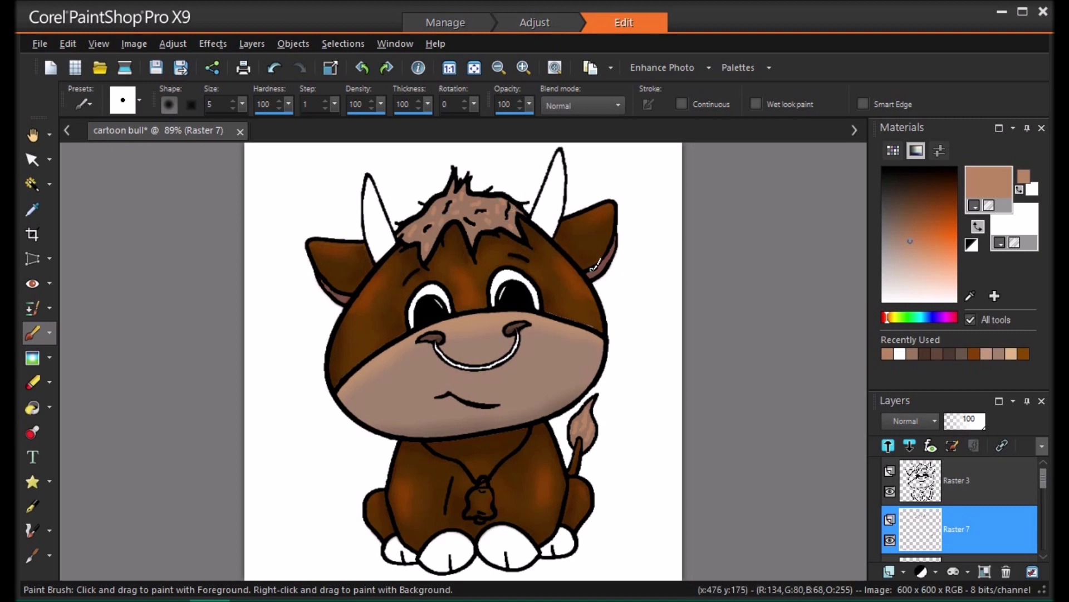
Soften the lighter hair and tail strands on Raster 7 with an Average blur.
{"action": "left_click", "coordinate": [171, 45]}
{"action": "mouse_move", "coordinate": [192, 318]}
{"action": "left_click", "coordinate": [384, 318]}
{"action": "left_click", "coordinate": [842, 376]}
Try a different blend mode on the Raster 7 strand layer.
{"action": "left_click", "coordinate": [914, 420]}
{"action": "left_click", "coordinate": [991, 476]}
{"action": "left_click", "coordinate": [919, 420]}
{"action": "left_click", "coordinate": [925, 420]}
{"action": "left_click", "coordinate": [926, 420]}
{"action": "left_click", "coordinate": [1001, 226]}
Duplicate Raster 7 and set the copy's blend mode to Overlay.
{"action": "right_click", "coordinate": [886, 527]}
{"action": "left_click", "coordinate": [954, 359]}
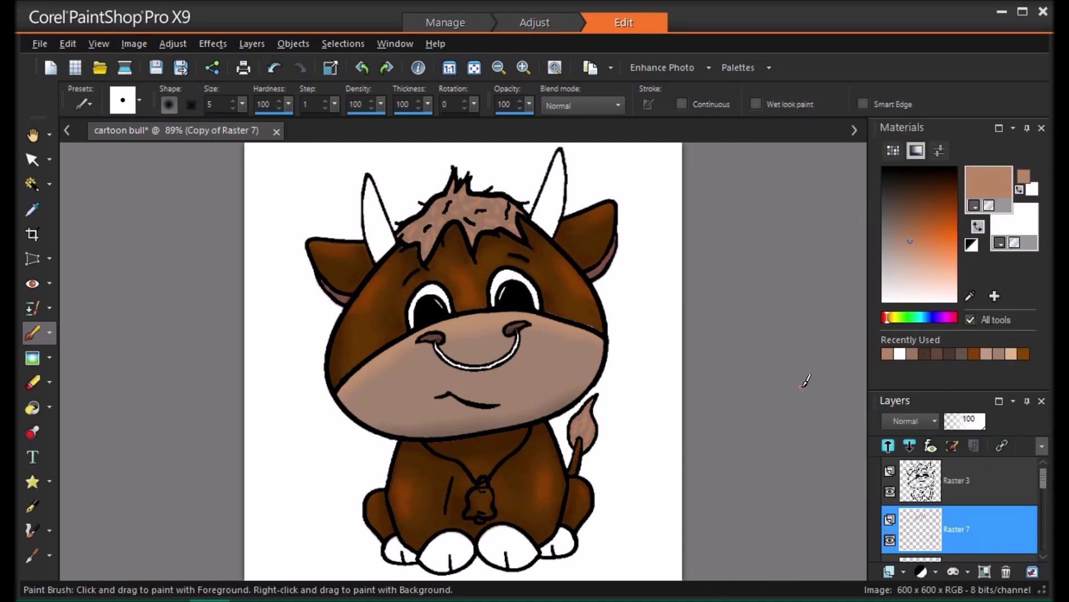
{"action": "left_click", "coordinate": [931, 420]}
{"action": "left_click", "coordinate": [969, 478]}
Scale the copied strand layer to about 98% width and 96% height and lower its opacity to 67.
{"action": "left_click", "coordinate": [32, 183]}
{"action": "left_click", "coordinate": [32, 159]}
{"action": "left_click_drag", "start_coordinate": [495, 453], "coordinate": [494, 452]}
{"action": "left_click_drag", "start_coordinate": [598, 312], "coordinate": [593, 312]}
{"action": "left_click_drag", "start_coordinate": [396, 312], "coordinate": [399, 313]}
{"action": "left_click_drag", "start_coordinate": [495, 174], "coordinate": [494, 183]}
{"action": "left_click_drag", "start_coordinate": [495, 451], "coordinate": [493, 450]}
{"action": "left_click_drag", "start_coordinate": [592, 319], "coordinate": [592, 317]}
{"action": "left_click", "coordinate": [976, 422]}
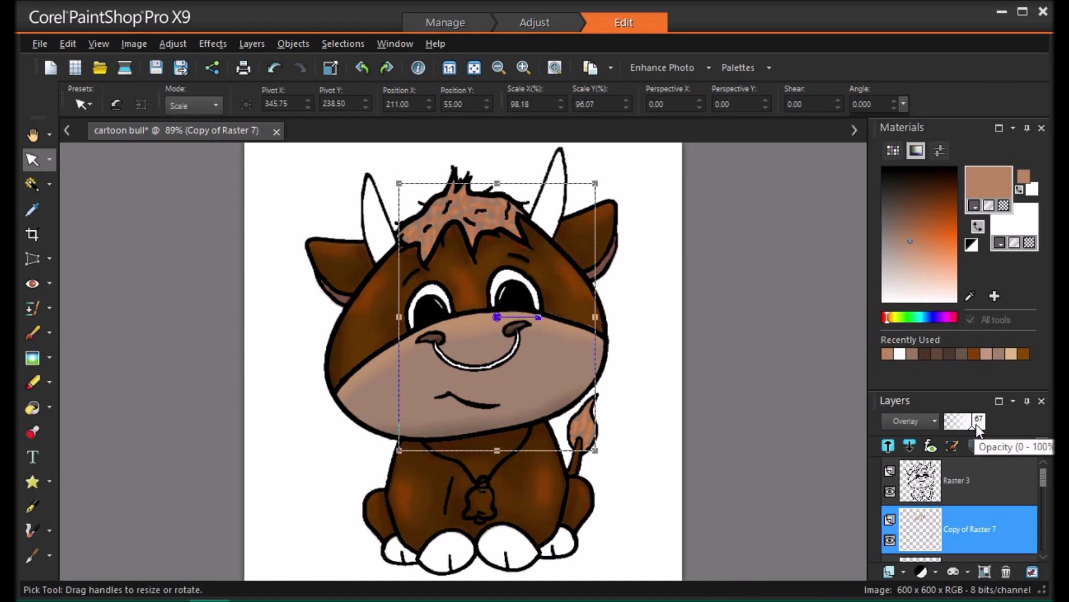
Erase the bell and its neck cord from the Raster 3 line art with a size 29 eraser.
{"action": "left_click", "coordinate": [32, 135]}
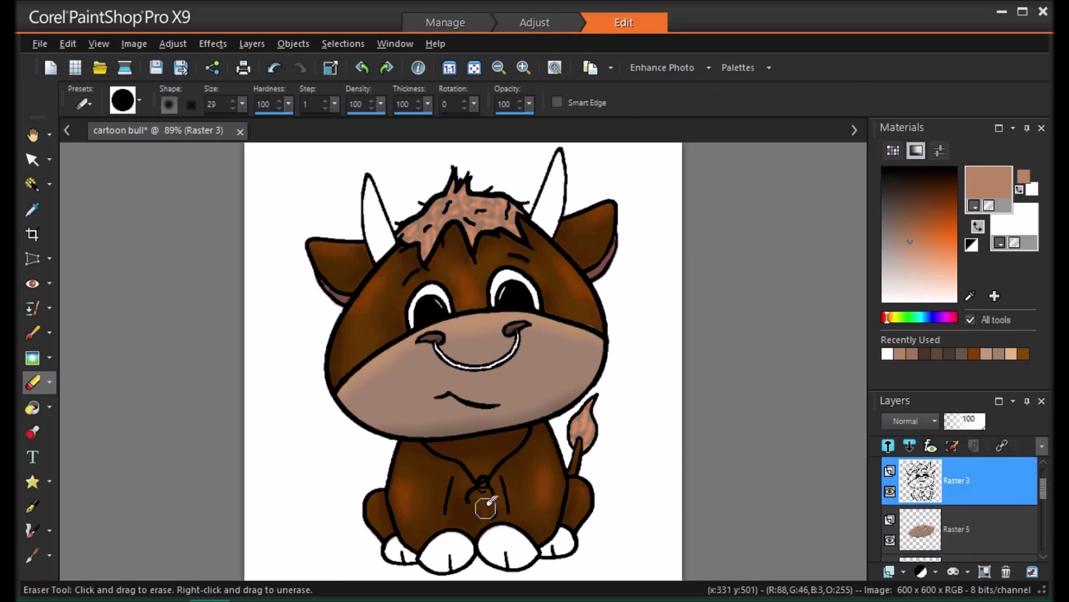
{"action": "mouse_move", "coordinate": [486, 507]}
{"action": "left_mouse_down"}
{"action": "mouse_move", "coordinate": [499, 461]}
{"action": "mouse_move", "coordinate": [529, 442]}
{"action": "left_mouse_up"}
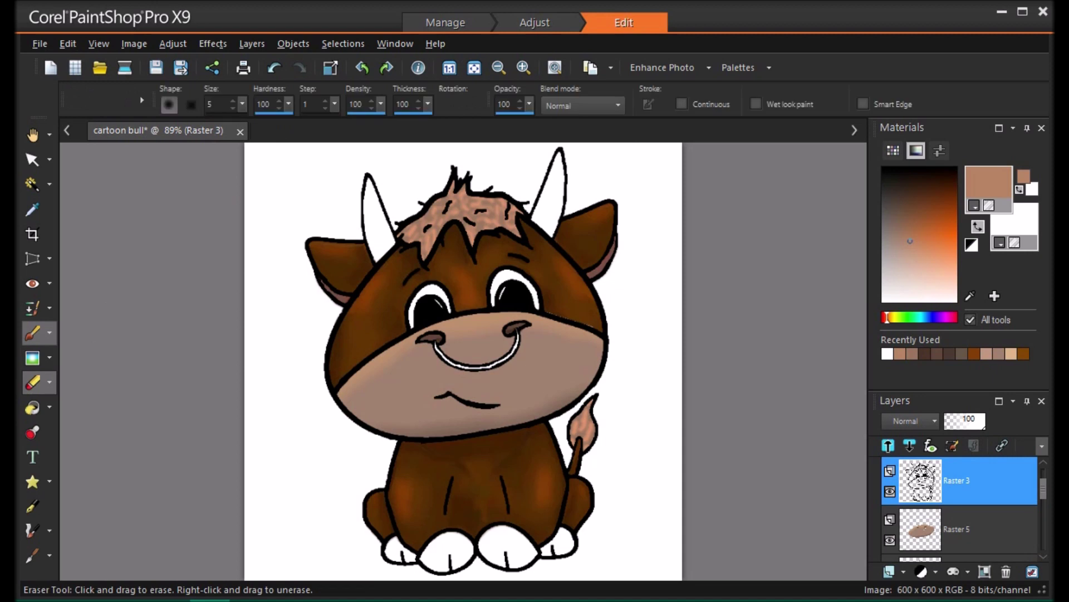
{"action": "left_click", "coordinate": [32, 333]}
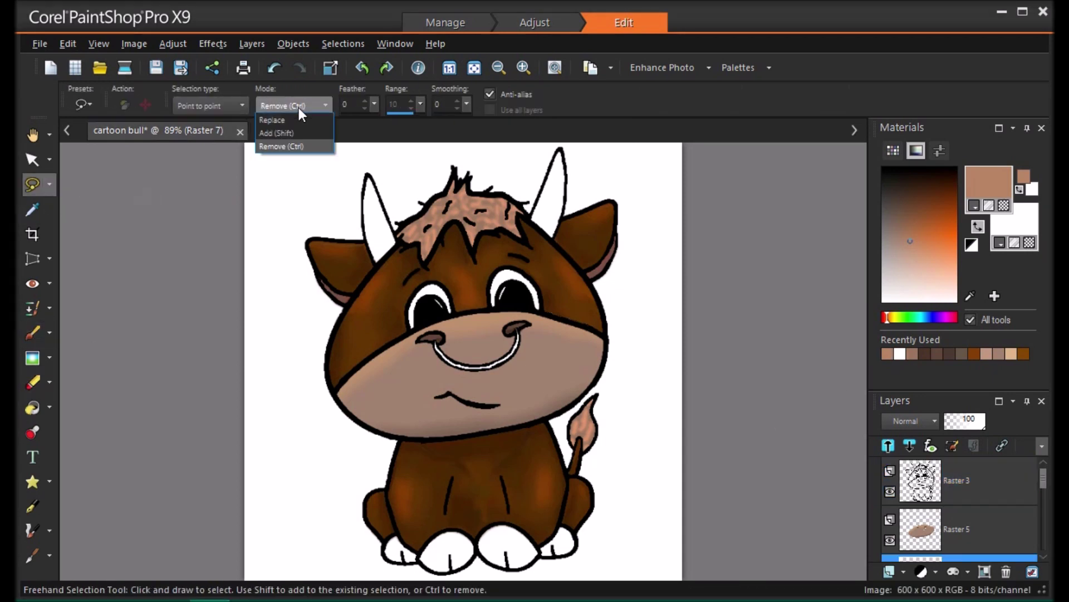
Select both eyes with the Magic Wand and paint near-black inside them on Raster 7 with a size 47 brush.
{"action": "left_click", "coordinate": [277, 134]}
{"action": "left_click", "coordinate": [50, 184]}
{"action": "left_click", "coordinate": [100, 280]}
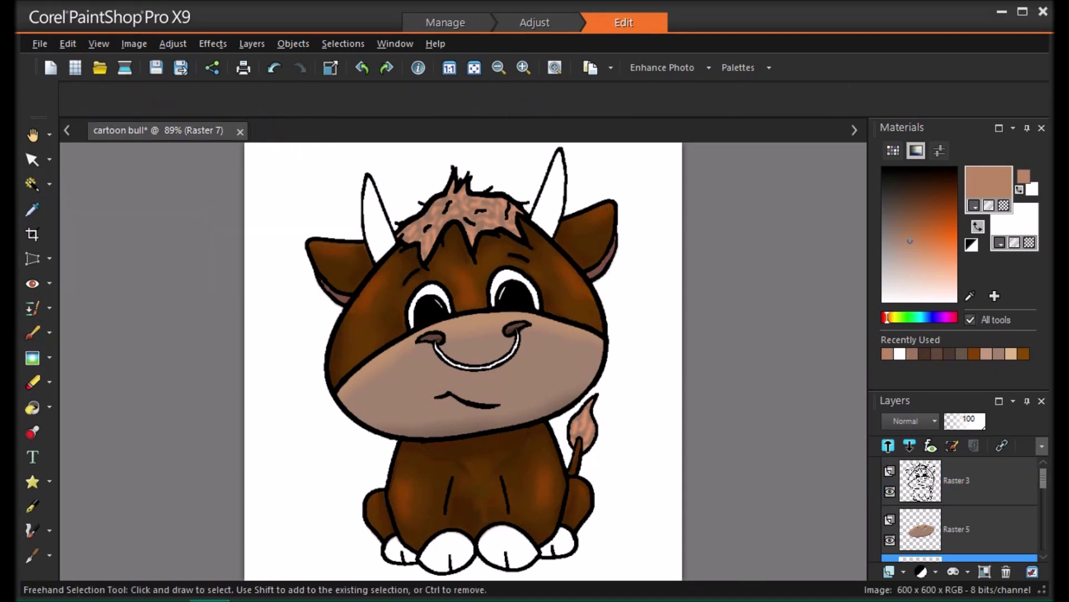
{"action": "left_click", "coordinate": [518, 275]}
{"action": "left_click", "coordinate": [891, 176]}
{"action": "key", "text": "b"}
{"action": "left_click", "coordinate": [233, 102]}
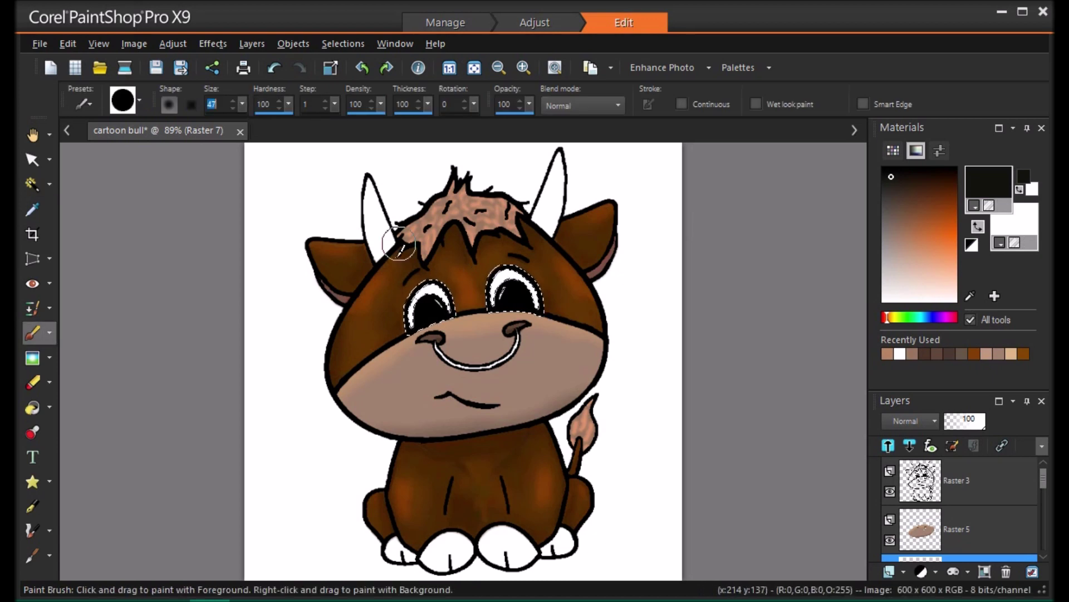
{"action": "mouse_move", "coordinate": [410, 324]}
{"action": "left_mouse_down"}
{"action": "mouse_move", "coordinate": [414, 289]}
{"action": "mouse_move", "coordinate": [438, 320]}
{"action": "mouse_move", "coordinate": [403, 320]}
{"action": "mouse_move", "coordinate": [436, 281]}
{"action": "mouse_move", "coordinate": [441, 292]}
{"action": "mouse_move", "coordinate": [423, 286]}
{"action": "mouse_move", "coordinate": [412, 303]}
{"action": "left_mouse_up"}
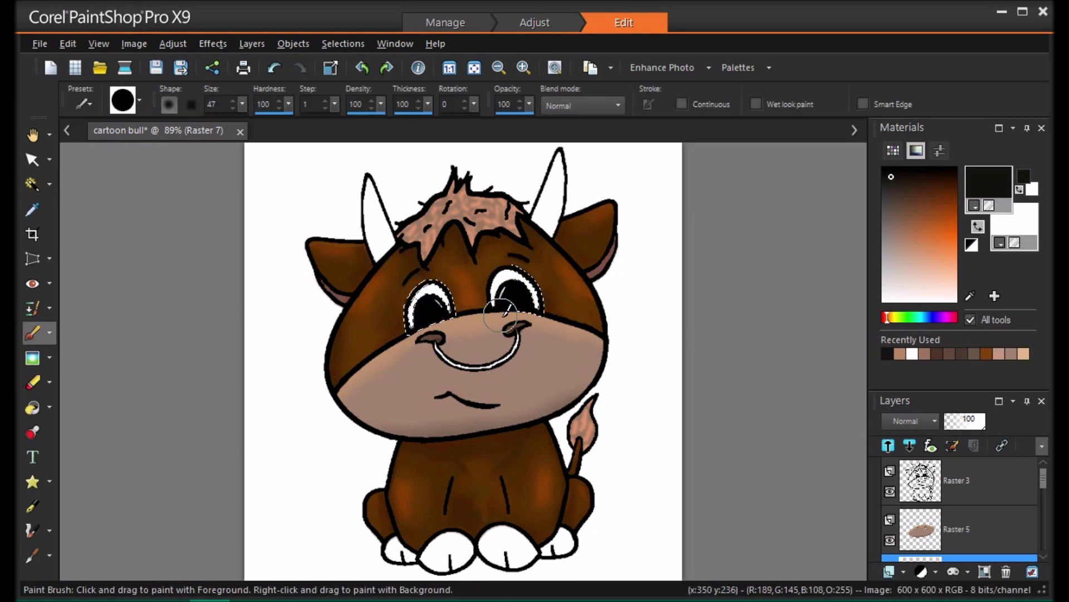
{"action": "left_click_drag", "start_coordinate": [536, 305], "coordinate": [516, 291]}
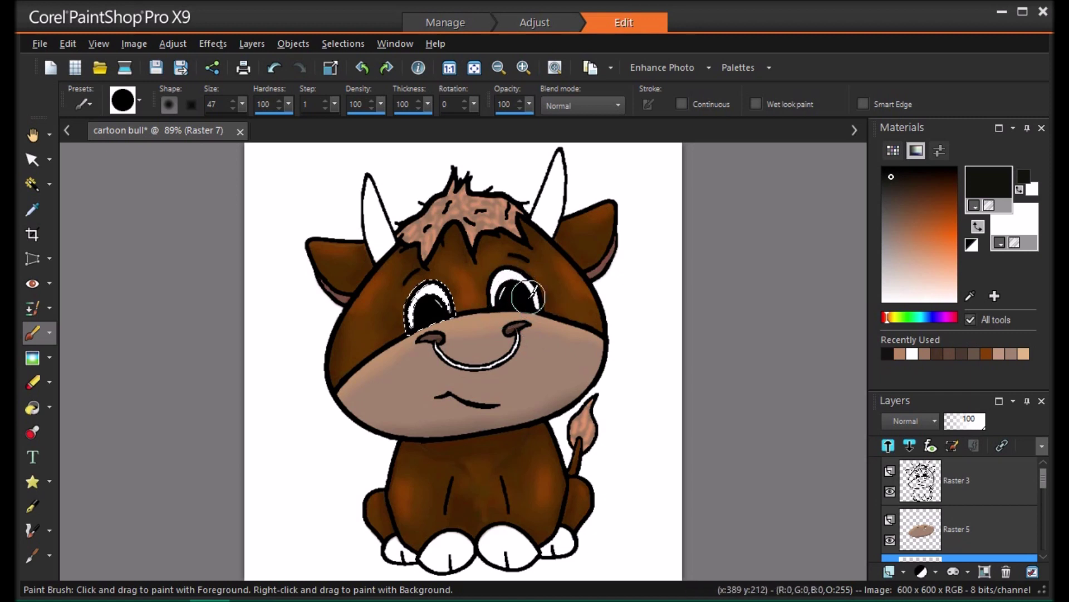
Add a new raster layer for the horn coloring.
{"action": "left_click", "coordinate": [43, 184]}
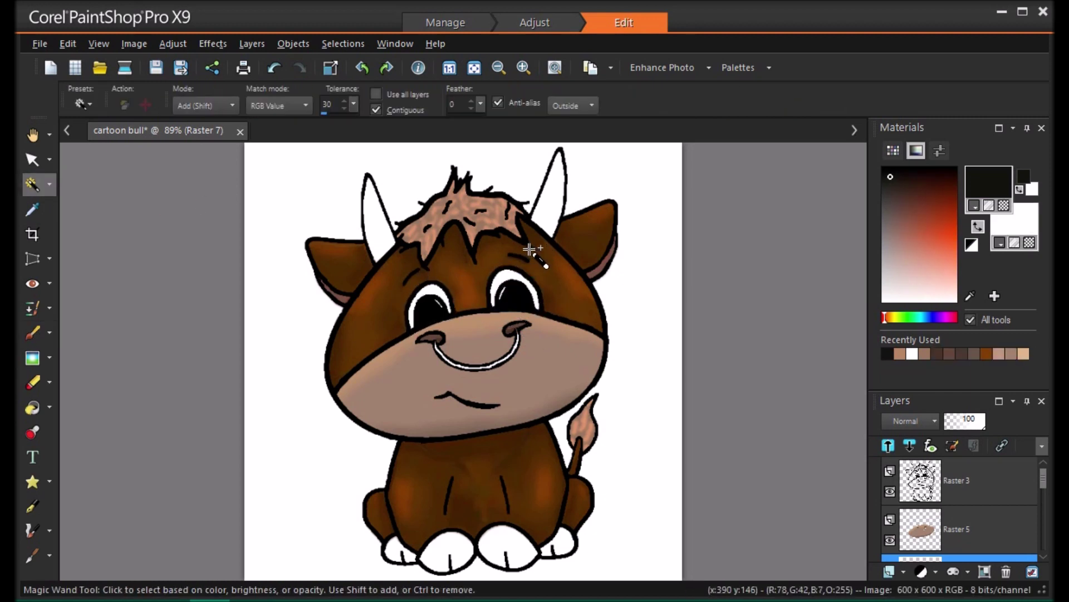
{"action": "key", "text": "b"}
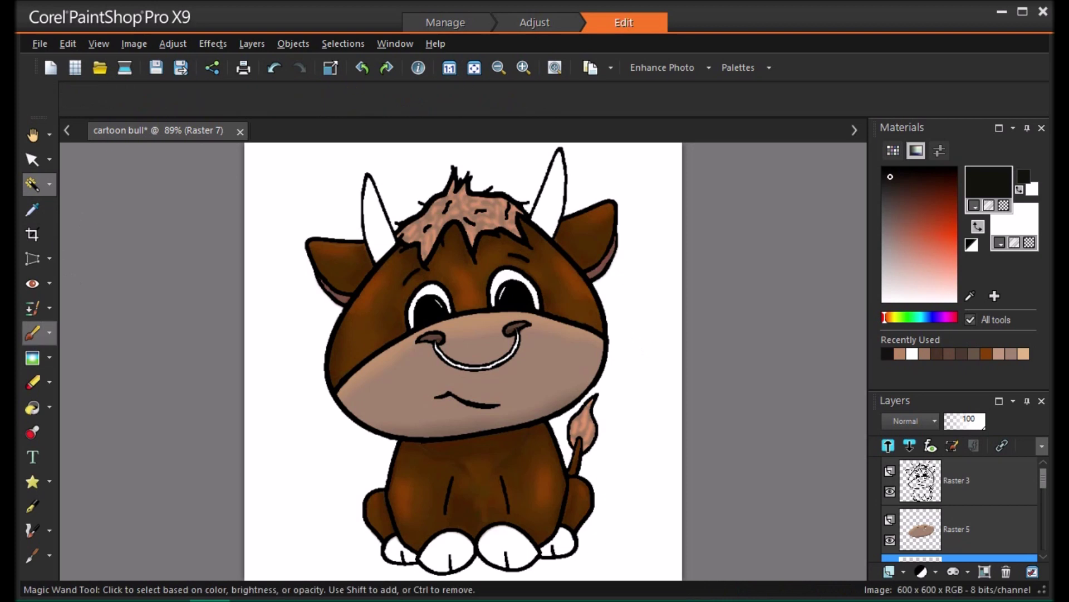
{"action": "left_click", "coordinate": [33, 184]}
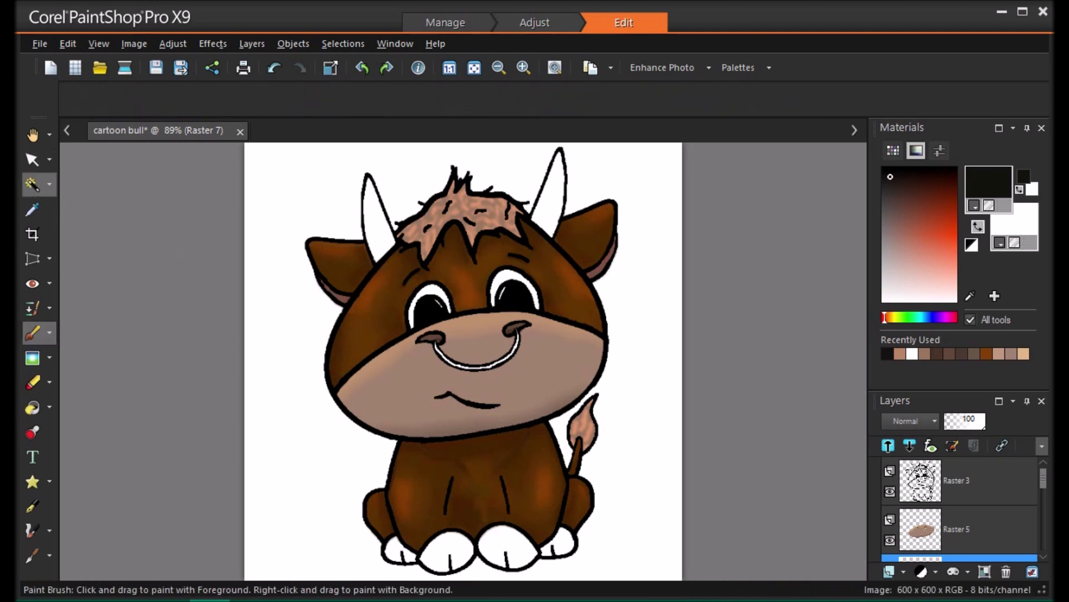
{"action": "left_click", "coordinate": [889, 445]}
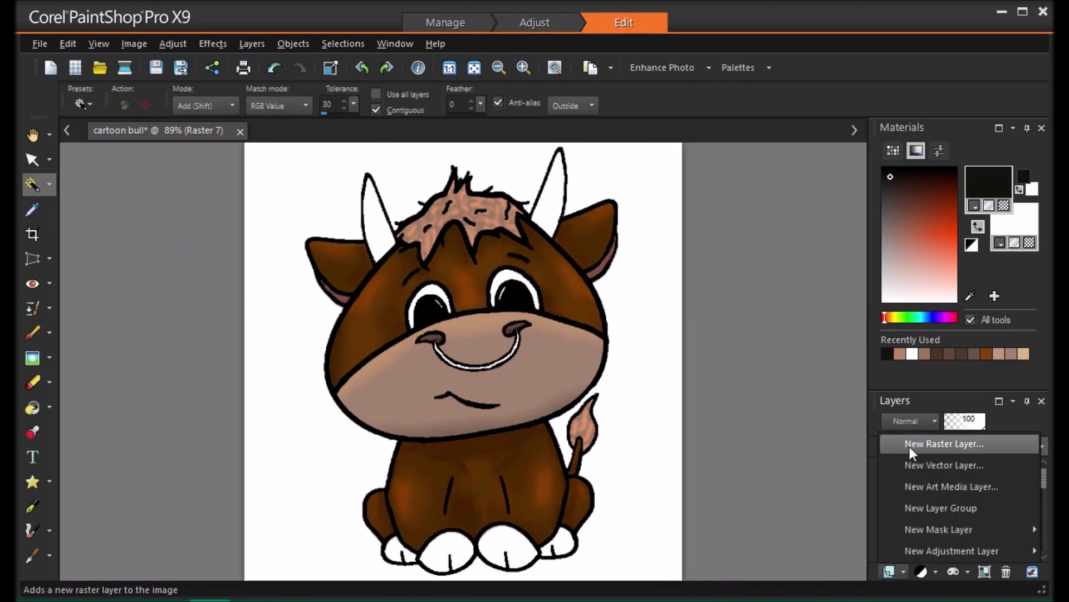
{"action": "left_click", "coordinate": [910, 446]}
{"action": "left_click", "coordinate": [571, 485]}
Select the insides of both horns from the Raster 3 line art and make Raster 8 the active layer.
{"action": "left_click", "coordinate": [369, 210]}
{"action": "key", "text": "ctrl+d"}
{"action": "left_click", "coordinate": [977, 474]}
{"action": "left_click", "coordinate": [366, 215]}
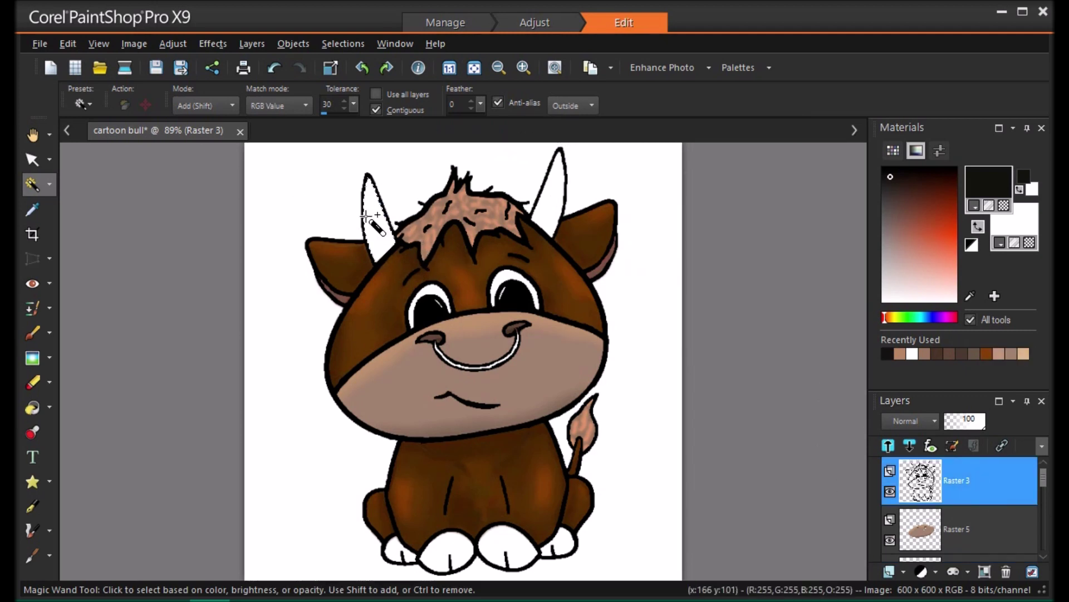
{"action": "left_click", "coordinate": [544, 191]}
{"action": "left_click", "coordinate": [274, 67]}
{"action": "left_click", "coordinate": [33, 332]}
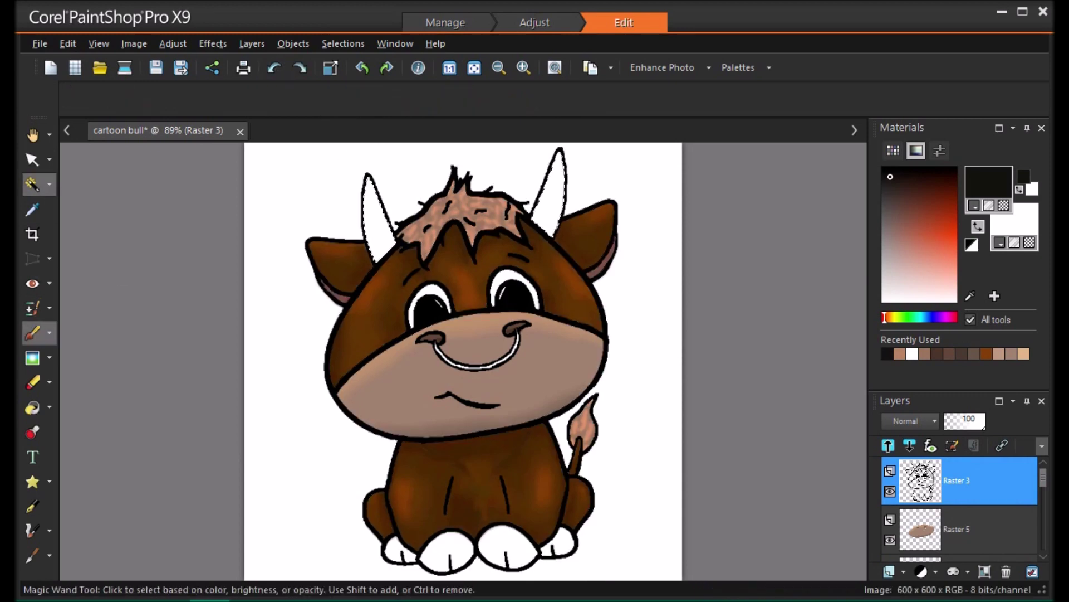
{"action": "left_click", "coordinate": [1002, 557]}
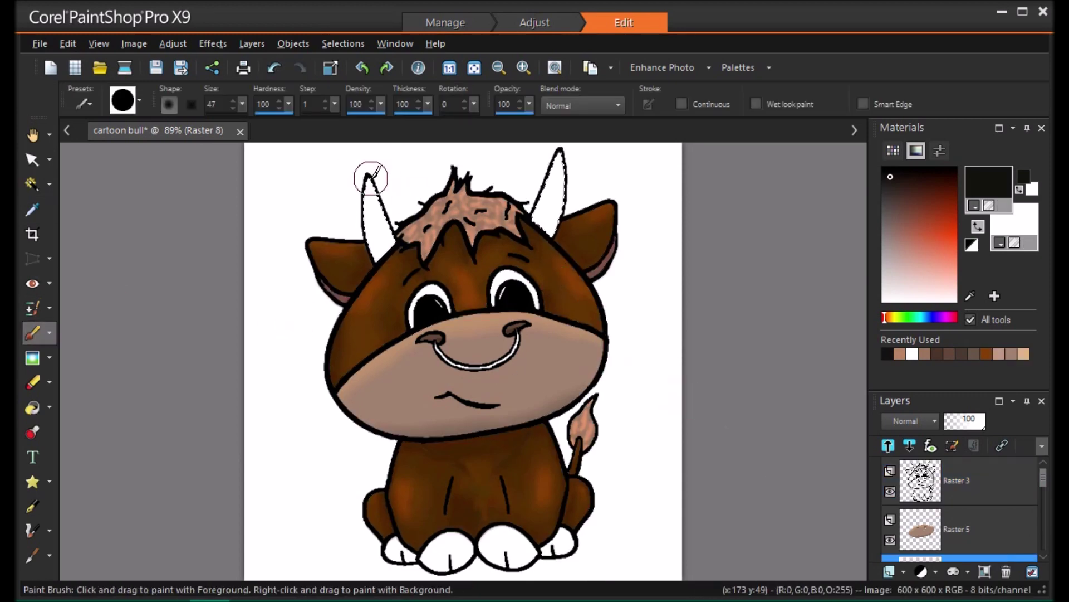
Paint both horns in bands on Raster 8: near-black tips, dark grey middles and white bases, with a size 47 brush.
{"action": "left_click_drag", "start_coordinate": [370, 179], "coordinate": [365, 200]}
{"action": "left_click_drag", "start_coordinate": [561, 158], "coordinate": [558, 170]}
{"action": "left_click", "coordinate": [885, 213]}
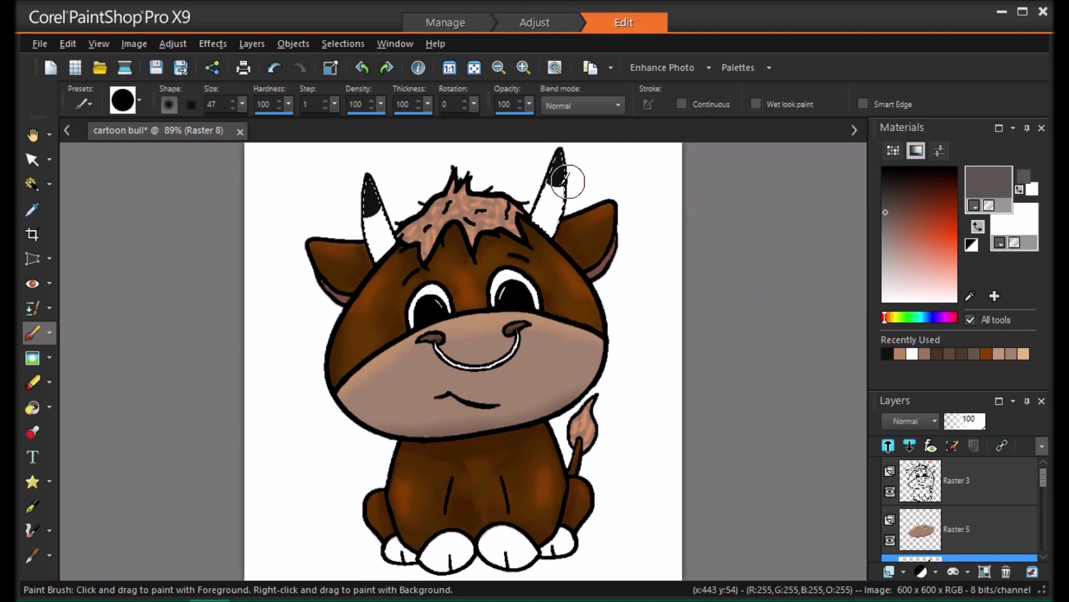
{"action": "left_click", "coordinate": [553, 193]}
{"action": "left_click", "coordinate": [378, 218]}
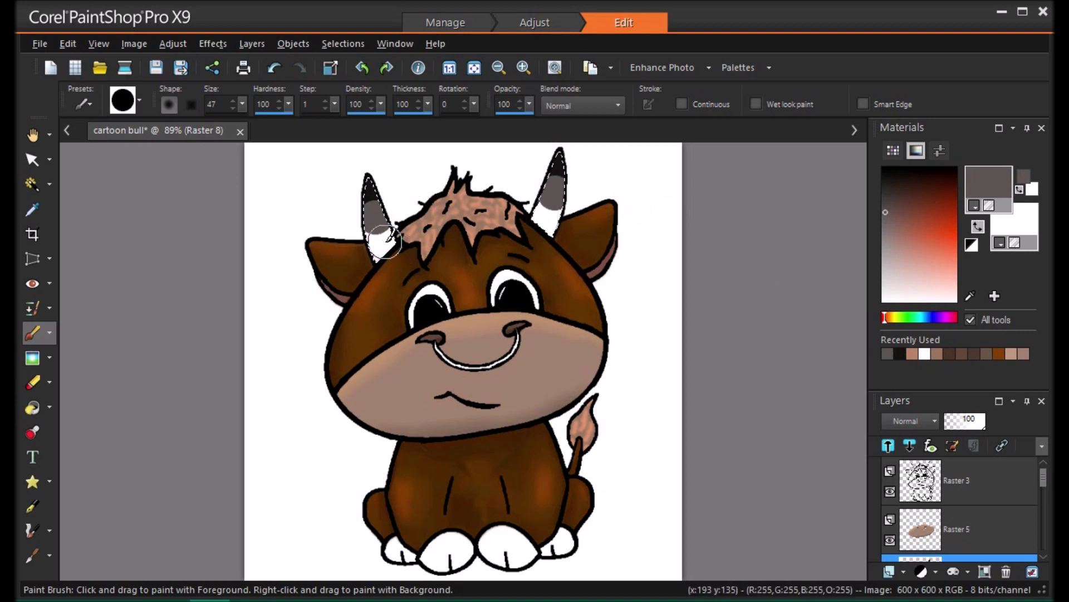
{"action": "right_click", "coordinate": [382, 240]}
{"action": "right_click", "coordinate": [548, 213]}
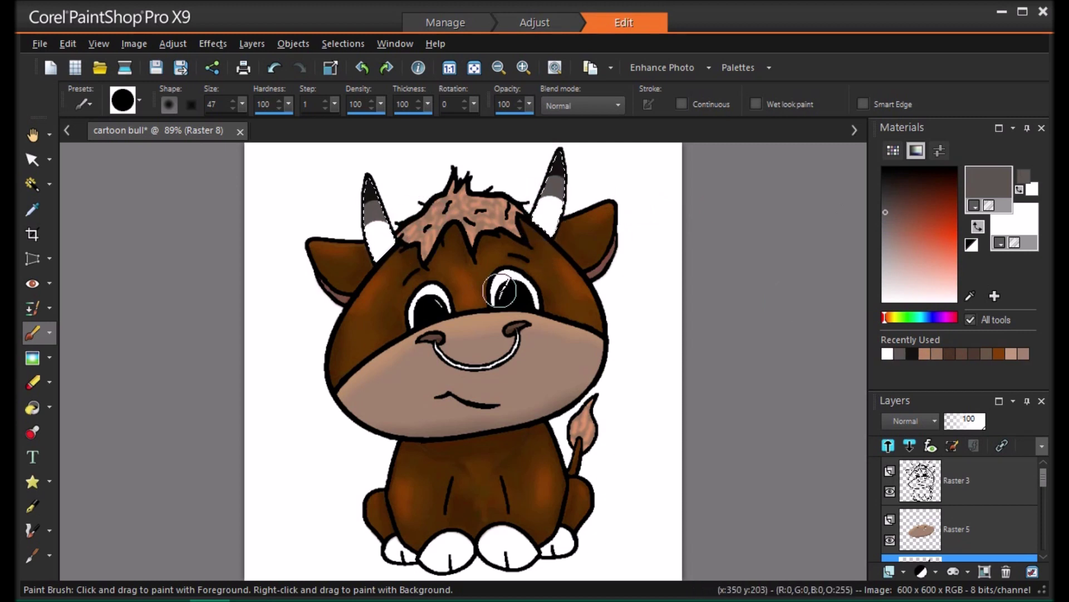
Blend the horn color bands with an Average blur at filter aperture 27.
{"action": "left_click", "coordinate": [172, 43]}
{"action": "mouse_move", "coordinate": [330, 307]}
{"action": "left_click", "coordinate": [402, 306]}
{"action": "left_click_drag", "start_coordinate": [958, 338], "coordinate": [1044, 342]}
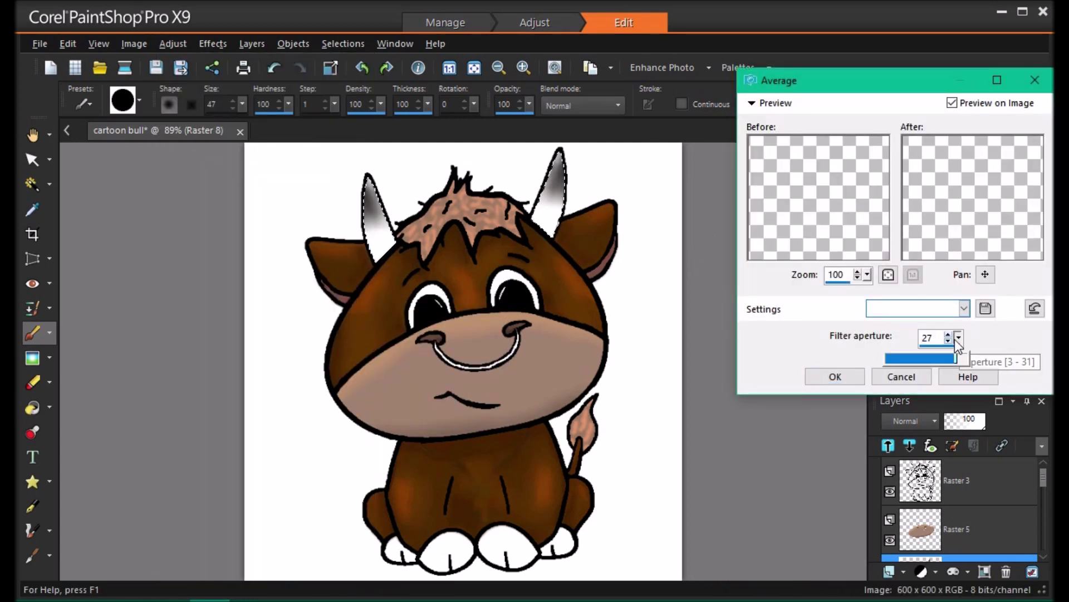
{"action": "left_click", "coordinate": [836, 377]}
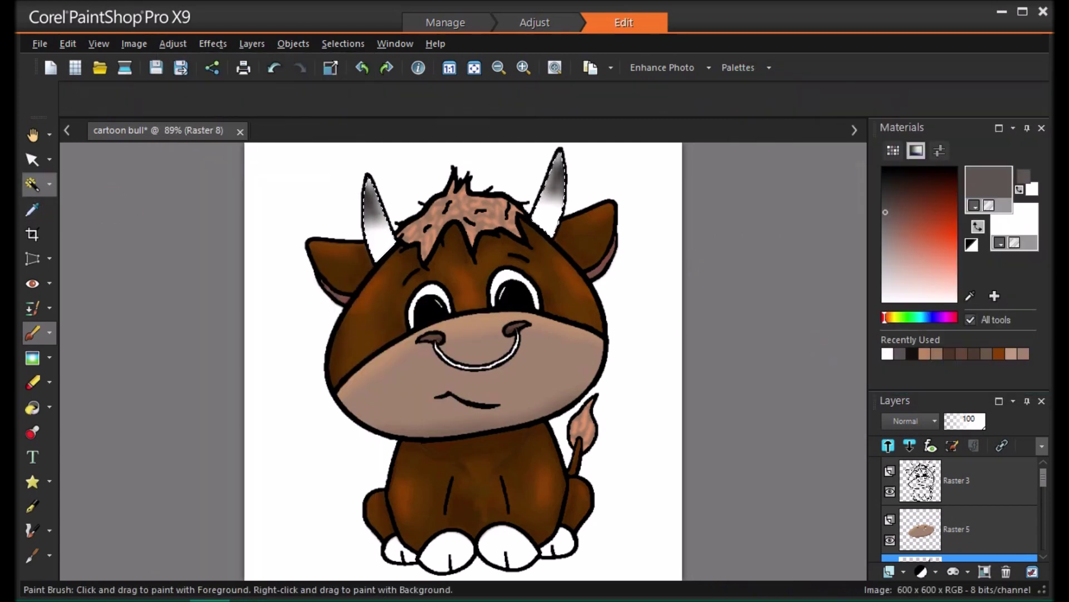
Colorize the horns on Raster 8 with hue 35 and saturation 20.
{"action": "key", "text": "s"}
{"action": "left_click", "coordinate": [173, 44]}
{"action": "mouse_move", "coordinate": [265, 234]}
{"action": "left_click", "coordinate": [392, 233]}
{"action": "key", "text": "shift+l"}
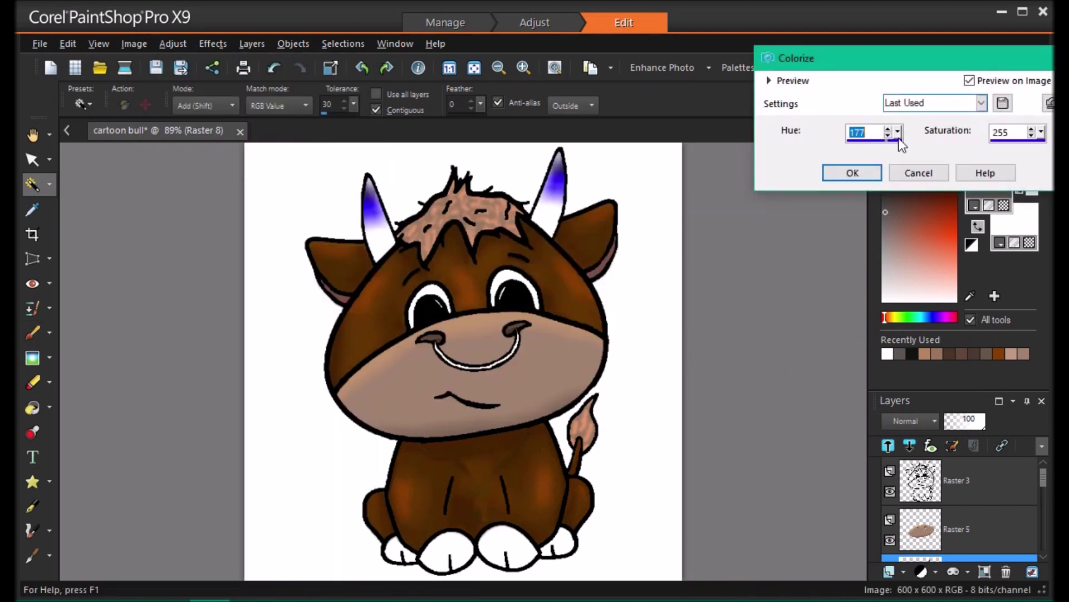
{"action": "left_click_drag", "start_coordinate": [852, 145], "coordinate": [854, 145]}
{"action": "left_click_drag", "start_coordinate": [1041, 132], "coordinate": [967, 153]}
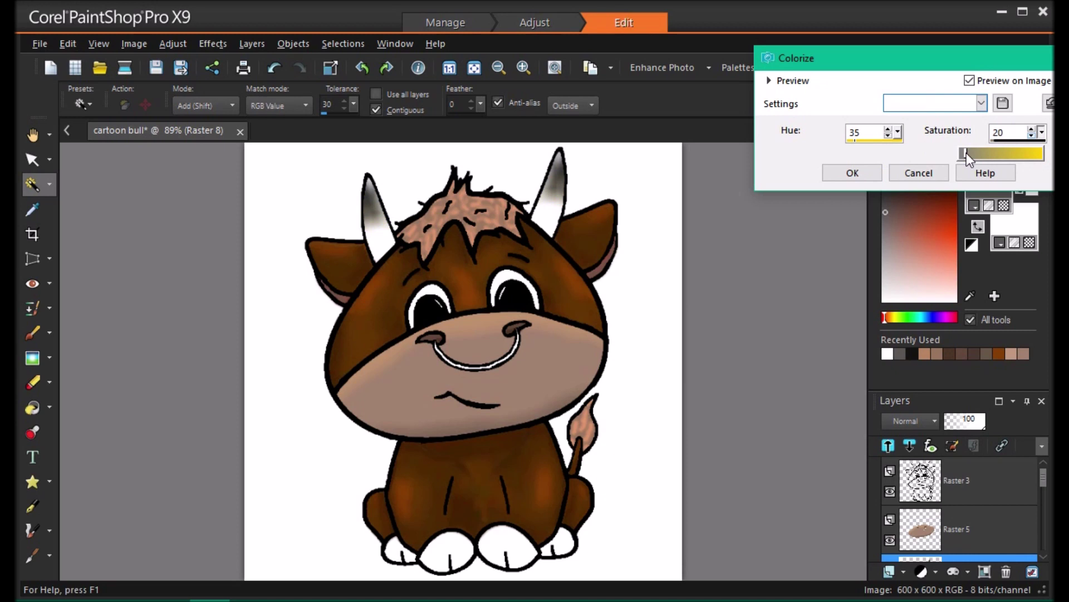
{"action": "left_click", "coordinate": [853, 173]}
Select the white bases of both horns and paint them in pale cream-grey tones.
{"action": "key", "text": "e"}
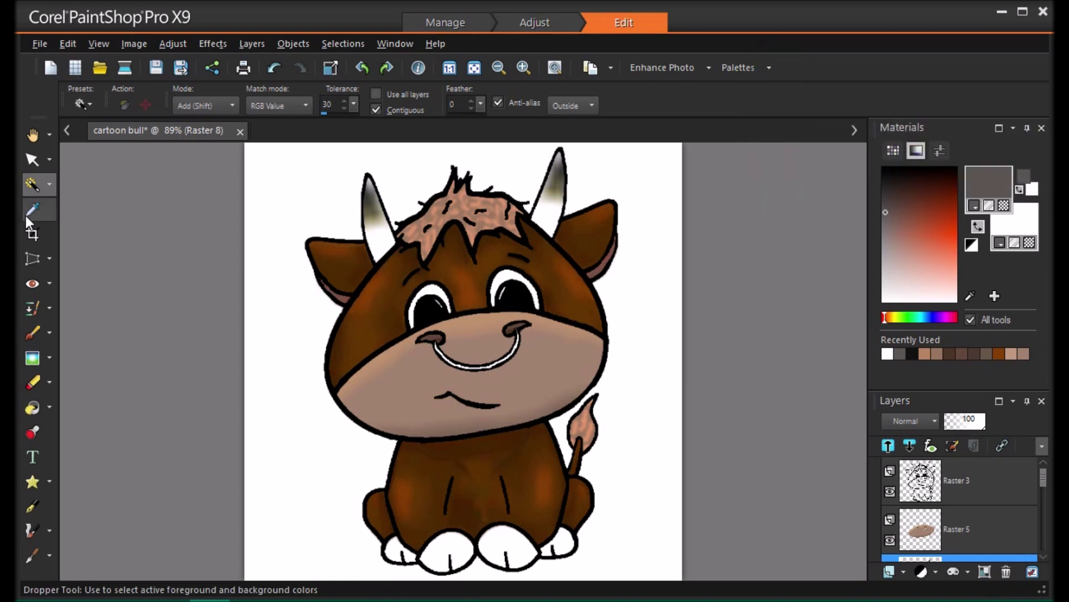
{"action": "left_click", "coordinate": [378, 227]}
{"action": "left_click", "coordinate": [33, 184]}
{"action": "left_click", "coordinate": [380, 242]}
{"action": "left_click", "coordinate": [544, 221]}
{"action": "left_click", "coordinate": [34, 333]}
{"action": "left_click_drag", "start_coordinate": [377, 232], "coordinate": [381, 259]}
{"action": "left_click_drag", "start_coordinate": [547, 218], "coordinate": [544, 224]}
{"action": "left_click", "coordinate": [898, 280]}
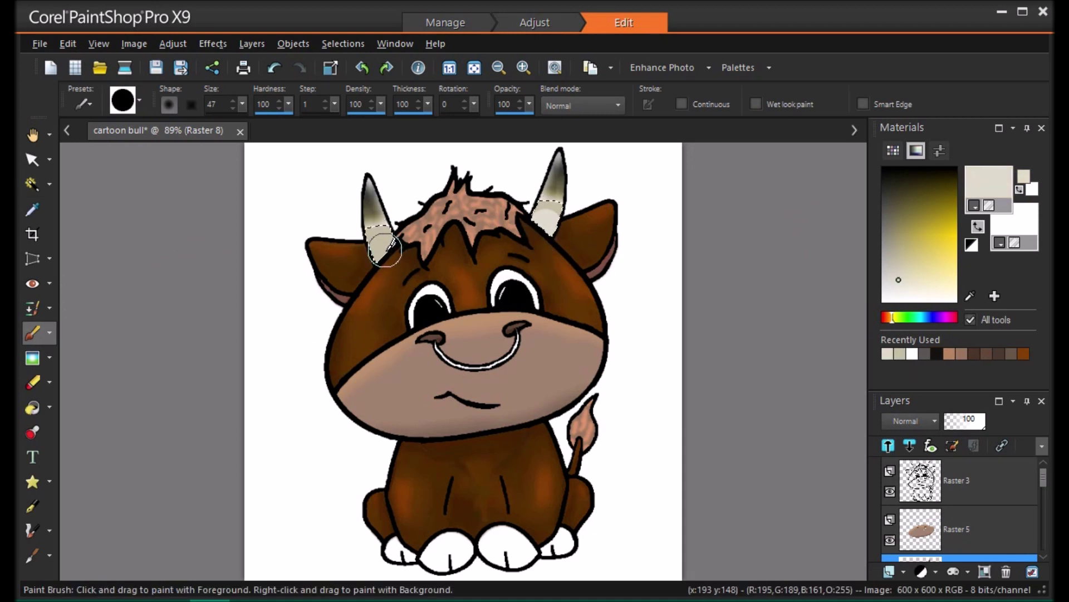
Blur the horn colors with an Average blur at filter aperture 5 and smooth the color transitions with the Soften brush.
{"action": "left_click", "coordinate": [32, 184]}
{"action": "left_click", "coordinate": [172, 44]}
{"action": "left_click", "coordinate": [401, 306]}
{"action": "left_click_drag", "start_coordinate": [961, 337], "coordinate": [921, 358]}
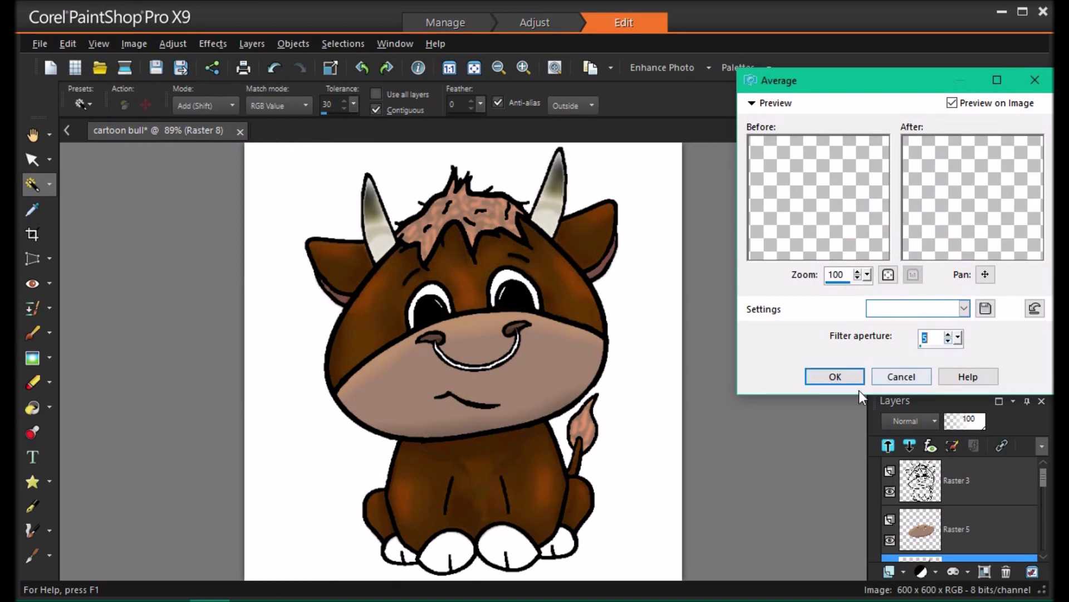
{"action": "left_click", "coordinate": [841, 378]}
{"action": "mouse_move", "coordinate": [381, 241]}
{"action": "left_mouse_down"}
{"action": "mouse_move", "coordinate": [377, 228]}
{"action": "mouse_move", "coordinate": [380, 238]}
{"action": "left_mouse_up"}
{"action": "left_click_drag", "start_coordinate": [550, 200], "coordinate": [555, 198]}
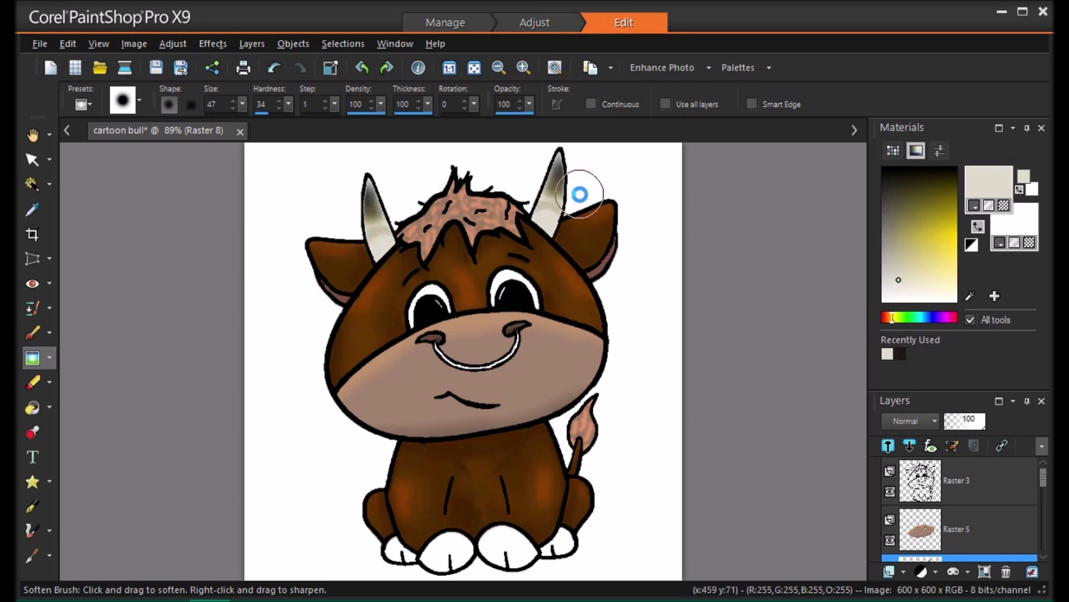
Streak the horn colors with a size 1 Push brush and apply an Average blur at filter aperture 5.
{"action": "left_click", "coordinate": [49, 358]}
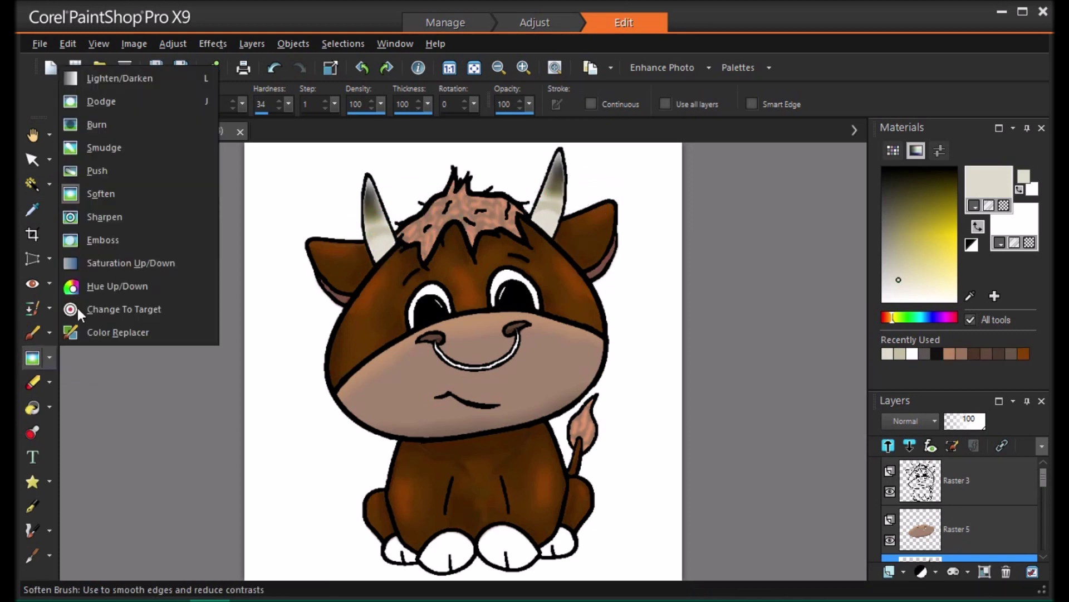
{"action": "left_click", "coordinate": [156, 177]}
{"action": "mouse_move", "coordinate": [388, 219]}
{"action": "left_mouse_down"}
{"action": "mouse_move", "coordinate": [374, 241]}
{"action": "mouse_move", "coordinate": [390, 231]}
{"action": "left_mouse_up"}
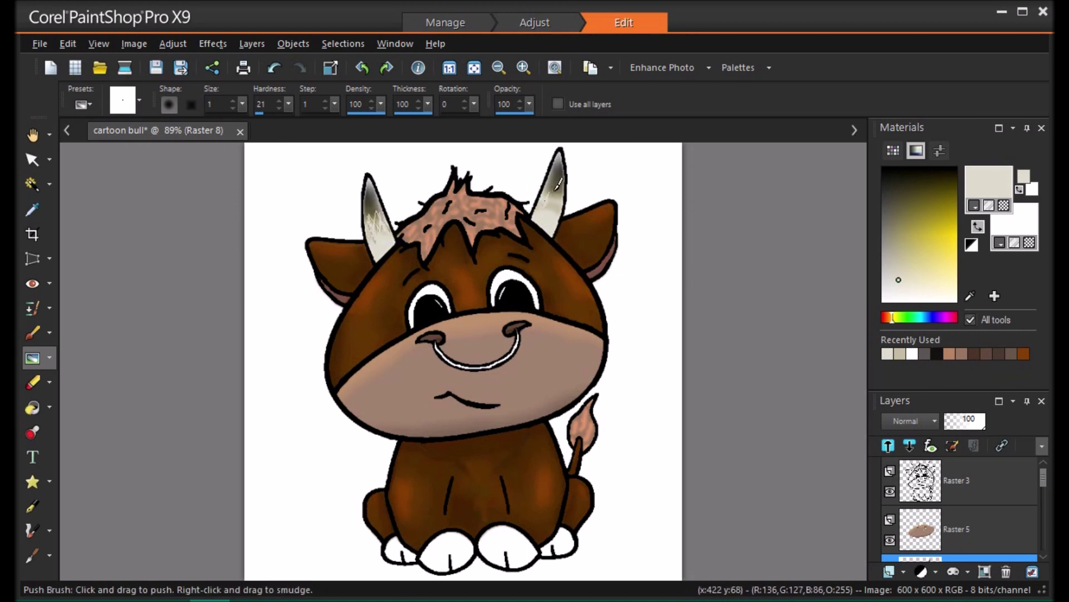
{"action": "left_click_drag", "start_coordinate": [570, 184], "coordinate": [557, 204]}
{"action": "left_click", "coordinate": [173, 43]}
{"action": "mouse_move", "coordinate": [191, 306]}
{"action": "left_click", "coordinate": [415, 306]}
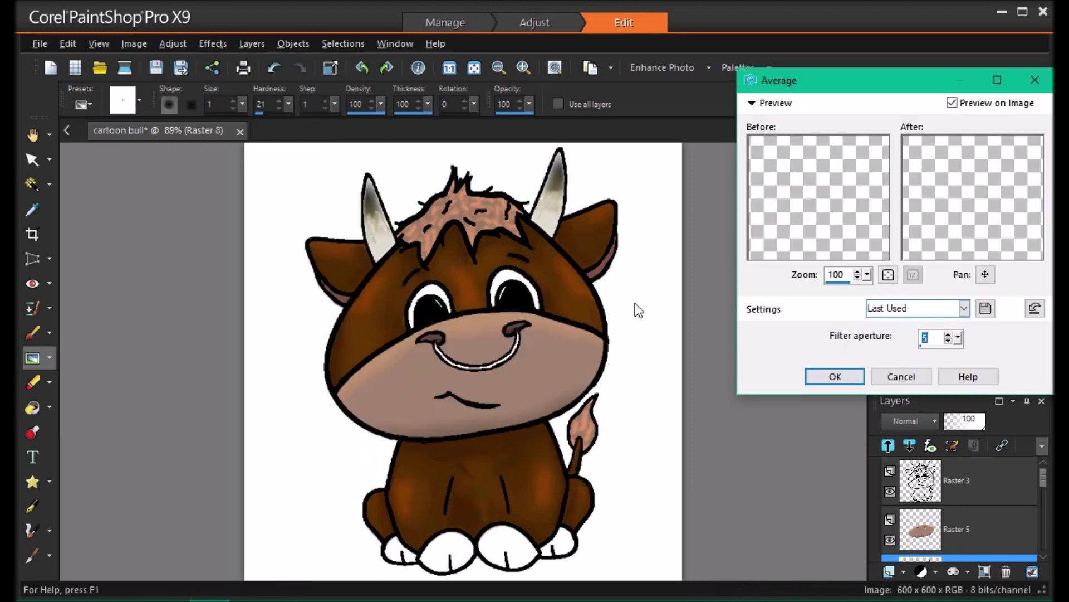
{"action": "left_click", "coordinate": [836, 376]}
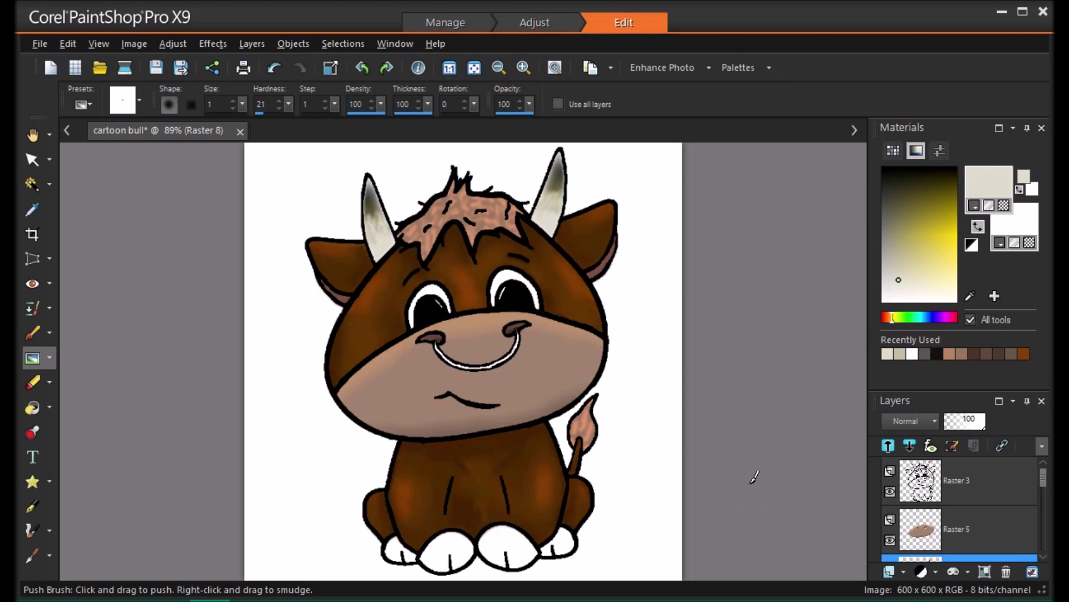
Paint pale grey shading on the whites of both eyes around the pupils on Raster 7 with a size 5 brush.
{"action": "key", "text": "b"}
{"action": "scroll", "coordinate": [412, 339], "scroll_direction": "up", "scroll_amount": 4}
{"action": "left_click_drag", "start_coordinate": [412, 339], "coordinate": [415, 314]}
{"action": "left_click_drag", "start_coordinate": [495, 324], "coordinate": [480, 303]}
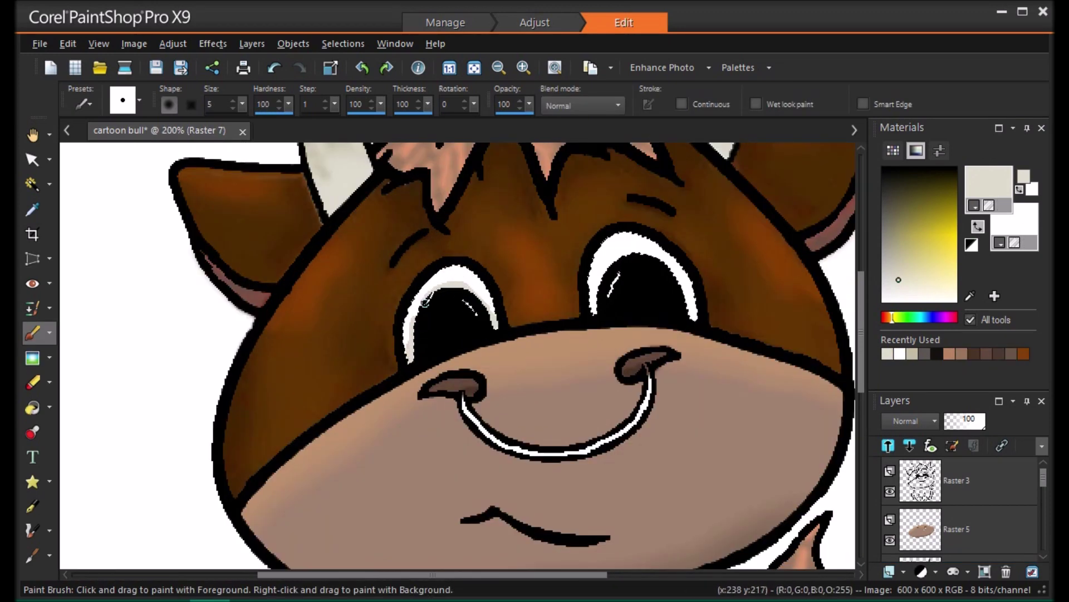
{"action": "left_click_drag", "start_coordinate": [613, 277], "coordinate": [596, 303]}
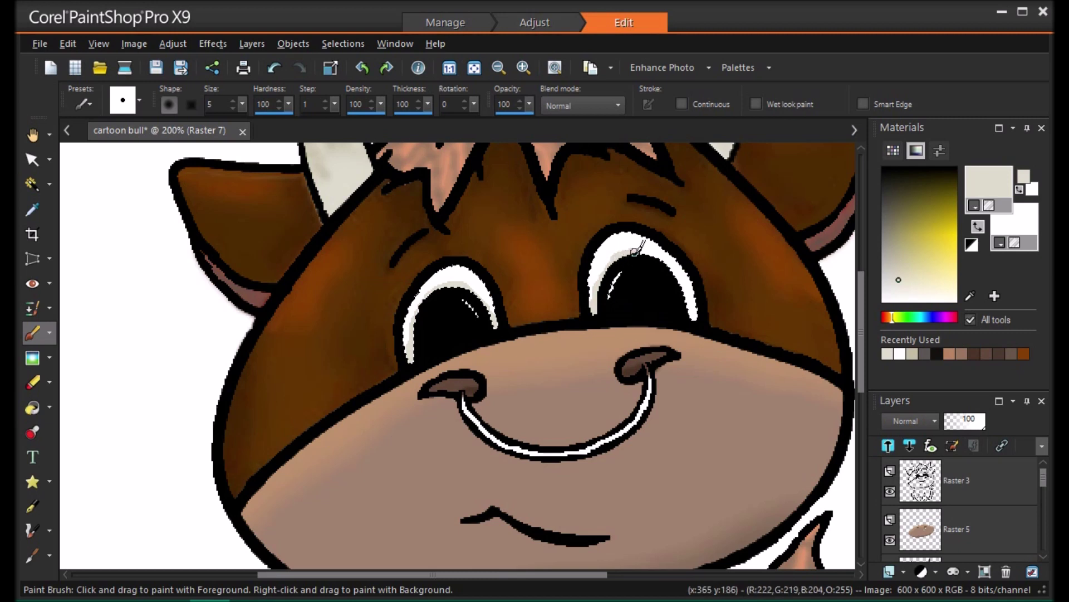
{"action": "left_click_drag", "start_coordinate": [674, 257], "coordinate": [694, 316]}
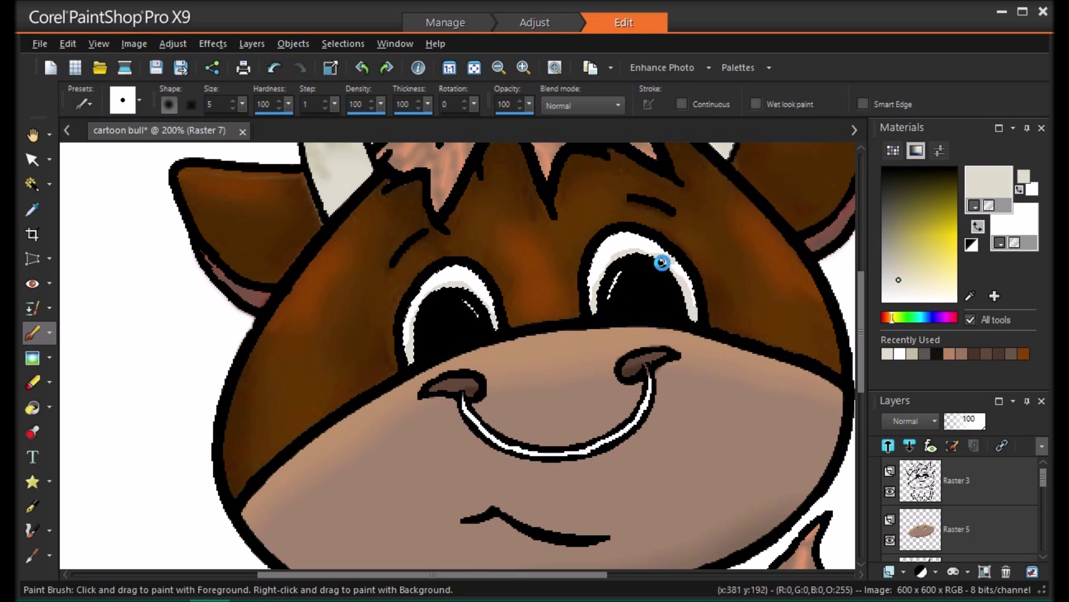
{"action": "key", "text": "x"}
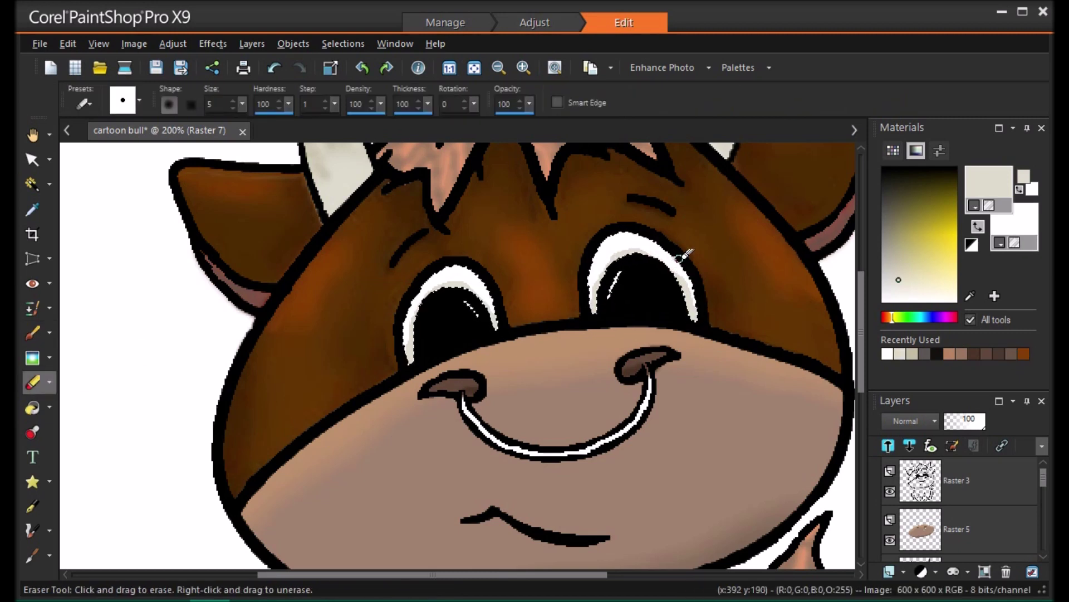
Soften the grey eye shading on Raster 7 with an Average blur.
{"action": "left_click", "coordinate": [134, 43]}
{"action": "left_click", "coordinate": [392, 299]}
{"action": "mouse_move", "coordinate": [958, 338]}
{"action": "left_mouse_down"}
{"action": "mouse_move", "coordinate": [1017, 339]}
{"action": "mouse_move", "coordinate": [943, 340]}
{"action": "mouse_move", "coordinate": [923, 353]}
{"action": "mouse_move", "coordinate": [962, 335]}
{"action": "mouse_move", "coordinate": [945, 342]}
{"action": "left_mouse_up"}
{"action": "left_click", "coordinate": [850, 379]}
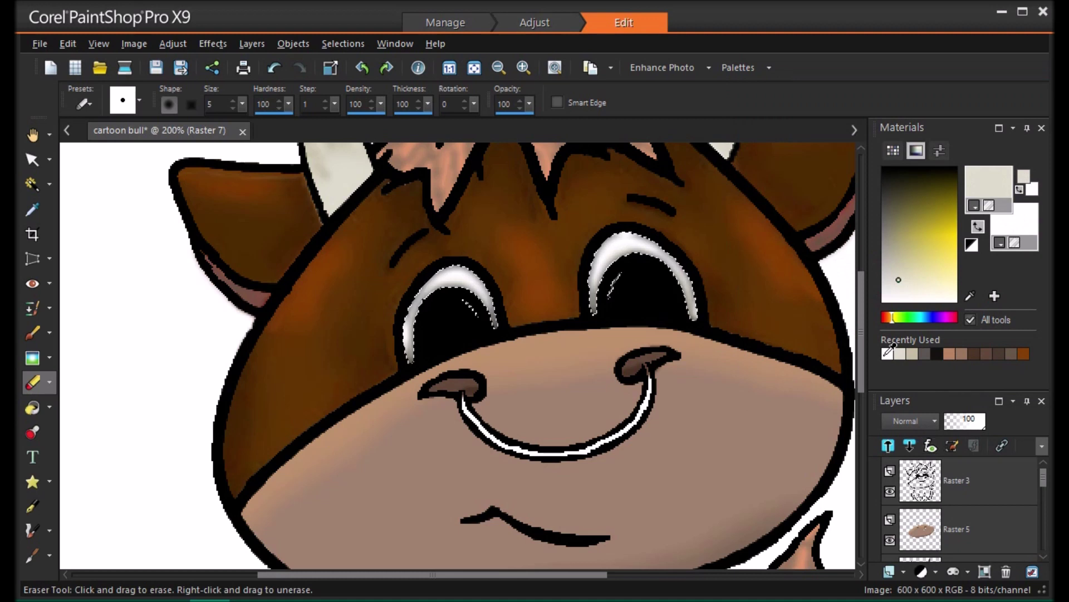
Paint the outer rims of both eye whites pure white with a size 19 brush.
{"action": "left_click", "coordinate": [979, 227]}
{"action": "left_click", "coordinate": [33, 332]}
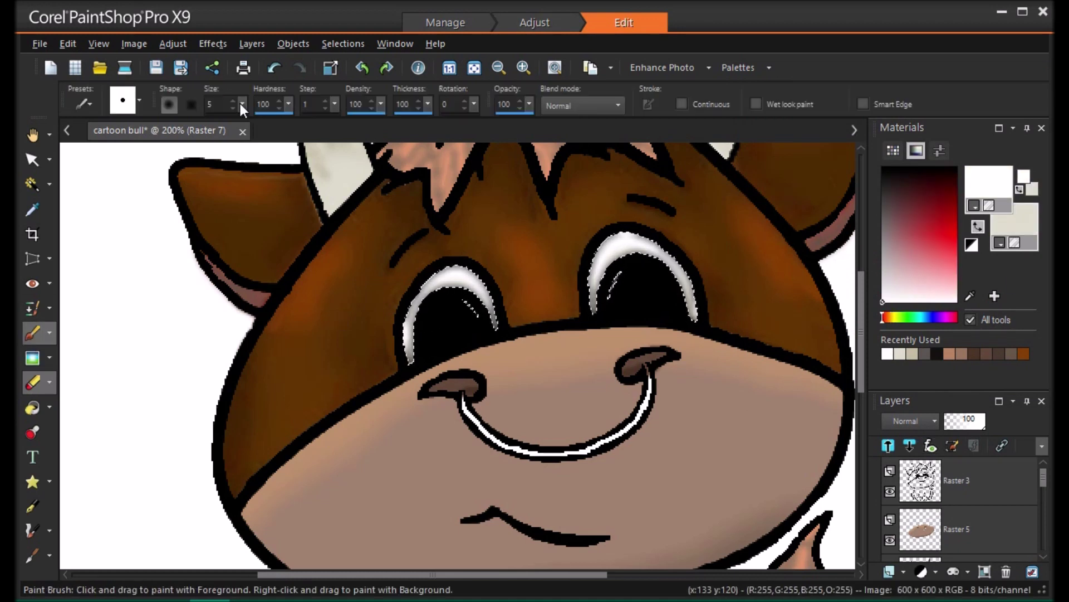
{"action": "type", "text": "19"}
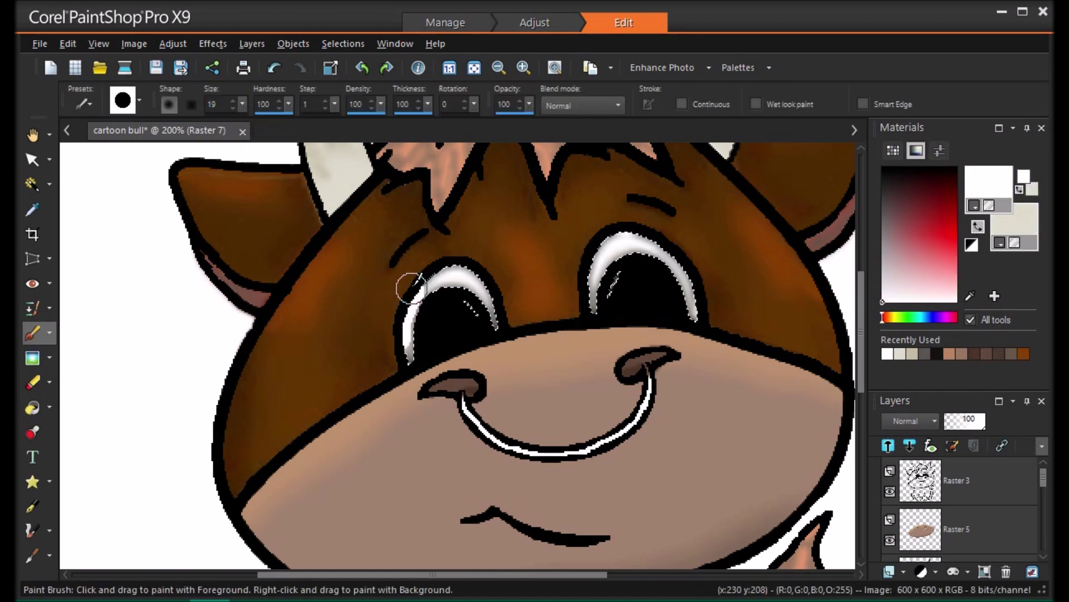
{"action": "mouse_move", "coordinate": [582, 295]}
{"action": "left_mouse_down"}
{"action": "mouse_move", "coordinate": [584, 251]}
{"action": "mouse_move", "coordinate": [644, 231]}
{"action": "mouse_move", "coordinate": [710, 289]}
{"action": "left_mouse_up"}
Apply the last-used Average blur to the repainted eye whites and fit the whole image in the window.
{"action": "left_click", "coordinate": [140, 45]}
{"action": "mouse_move", "coordinate": [190, 46]}
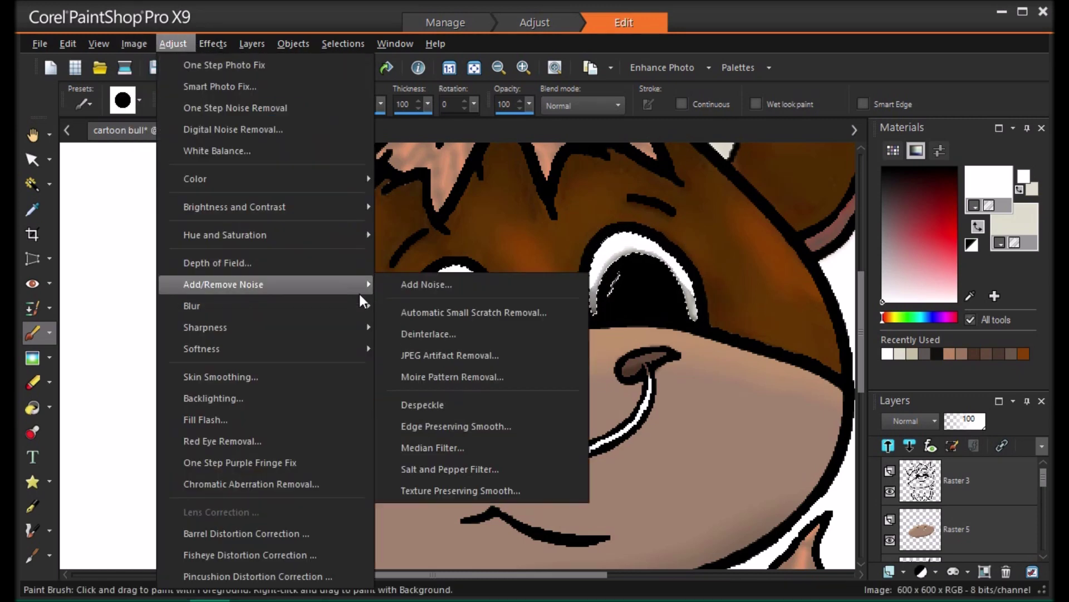
{"action": "mouse_move", "coordinate": [363, 303]}
{"action": "left_click", "coordinate": [412, 300]}
{"action": "left_click", "coordinate": [829, 375]}
{"action": "left_click", "coordinate": [474, 67]}
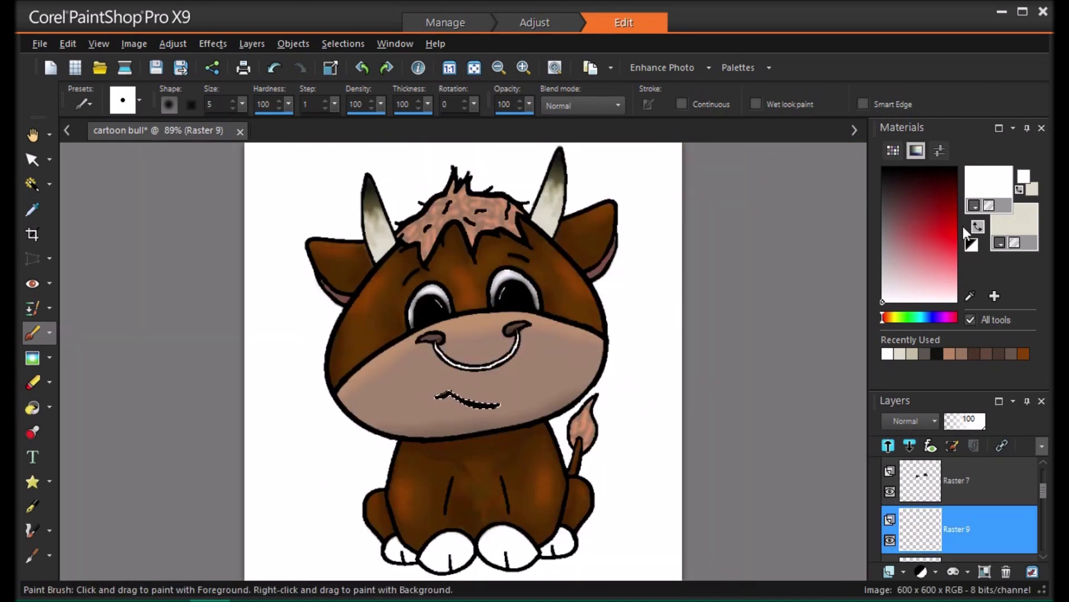
Paint the selected mouth line black on Raster 9.
{"action": "left_click", "coordinate": [976, 225]}
{"action": "left_click", "coordinate": [976, 225]}
{"action": "left_click", "coordinate": [883, 168]}
{"action": "left_click_drag", "start_coordinate": [242, 105], "coordinate": [252, 114]}
{"action": "left_click_drag", "start_coordinate": [437, 396], "coordinate": [496, 409]}
{"action": "left_click_drag", "start_coordinate": [429, 395], "coordinate": [427, 396]}
{"action": "left_click_drag", "start_coordinate": [243, 105], "coordinate": [233, 105]}
Select all four hooves and fill them with dark olive on Raster 10 using a size 29 brush.
{"action": "left_click", "coordinate": [31, 183]}
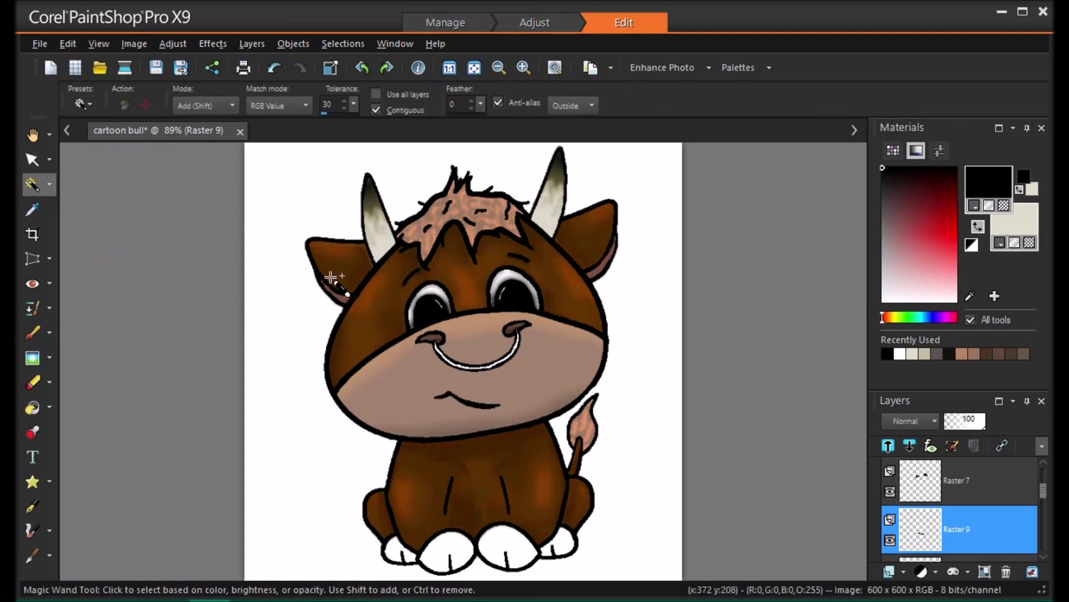
{"action": "left_click", "coordinate": [32, 332]}
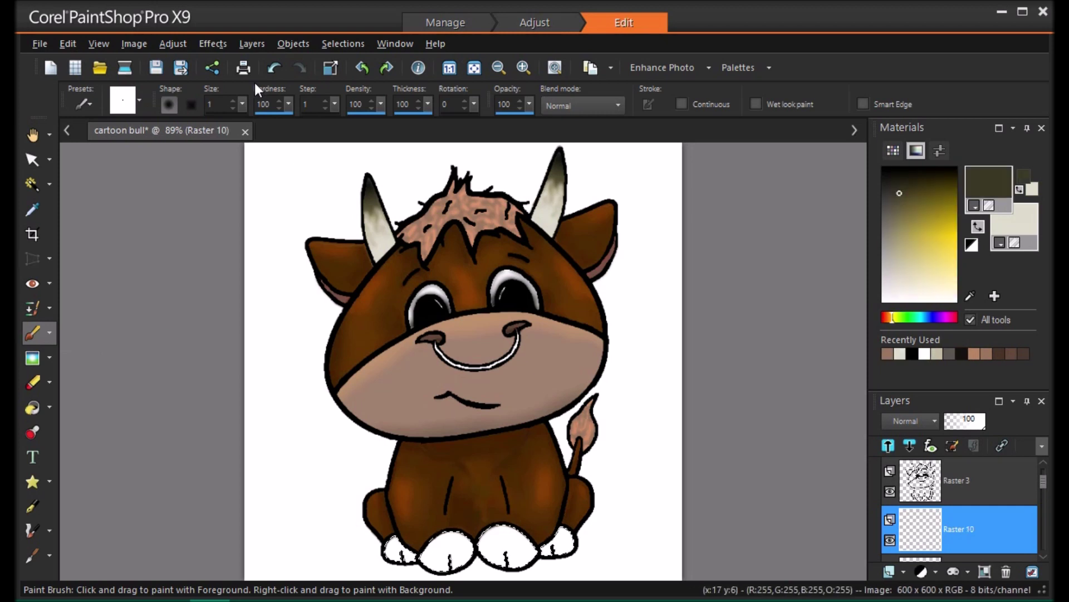
{"action": "mouse_move", "coordinate": [430, 555]}
{"action": "left_mouse_down"}
{"action": "mouse_move", "coordinate": [465, 550]}
{"action": "mouse_move", "coordinate": [447, 548]}
{"action": "mouse_move", "coordinate": [449, 574]}
{"action": "left_mouse_up"}
{"action": "mouse_move", "coordinate": [492, 527]}
{"action": "left_mouse_down"}
{"action": "mouse_move", "coordinate": [529, 552]}
{"action": "mouse_move", "coordinate": [511, 532]}
{"action": "mouse_move", "coordinate": [478, 561]}
{"action": "mouse_move", "coordinate": [552, 554]}
{"action": "left_mouse_up"}
{"action": "mouse_move", "coordinate": [398, 547]}
{"action": "left_mouse_down"}
{"action": "mouse_move", "coordinate": [416, 556]}
{"action": "mouse_move", "coordinate": [386, 559]}
{"action": "left_mouse_up"}
Add raster layer Raster 11 and paint light grey highlights on the hooves with a size 19 brush.
{"action": "left_click", "coordinate": [978, 226]}
{"action": "left_click", "coordinate": [884, 255]}
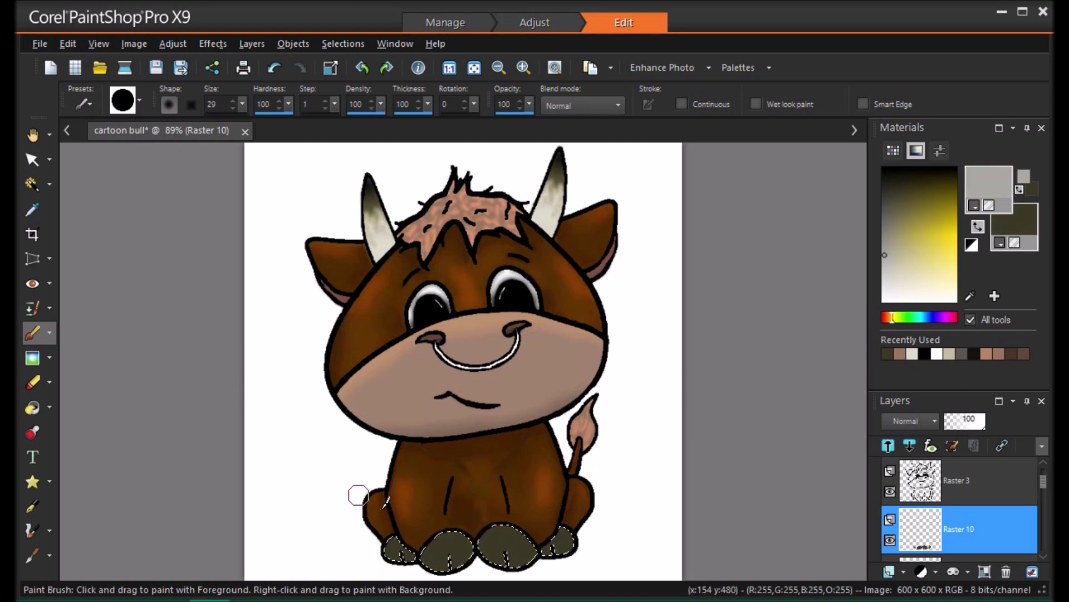
{"action": "left_click", "coordinate": [903, 571]}
{"action": "left_click", "coordinate": [941, 444]}
{"action": "left_click", "coordinate": [566, 484]}
{"action": "left_click_drag", "start_coordinate": [242, 105], "coordinate": [237, 111]}
{"action": "left_click_drag", "start_coordinate": [460, 550], "coordinate": [447, 540]}
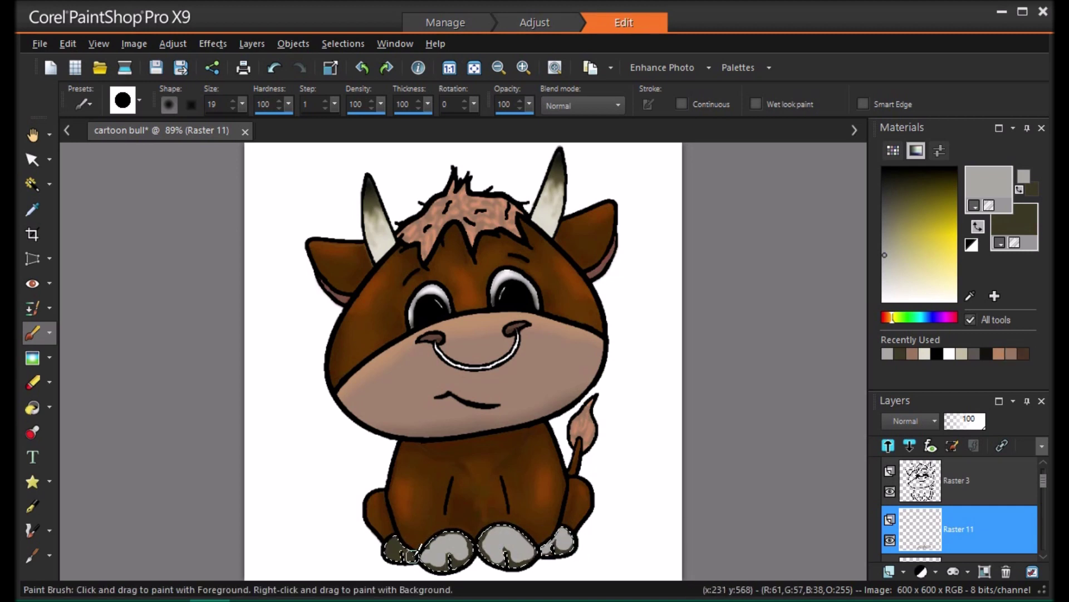
Blur the grey hoof highlights with an Average blur at filter aperture 23.
{"action": "left_click", "coordinate": [133, 43]}
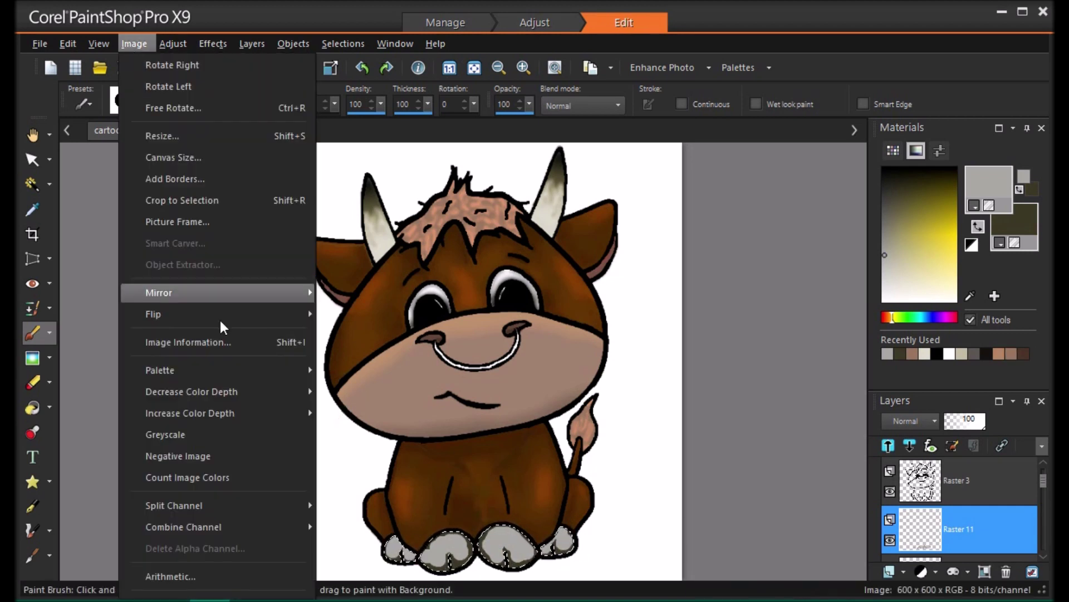
{"action": "mouse_move", "coordinate": [357, 305]}
{"action": "left_click", "coordinate": [389, 306]}
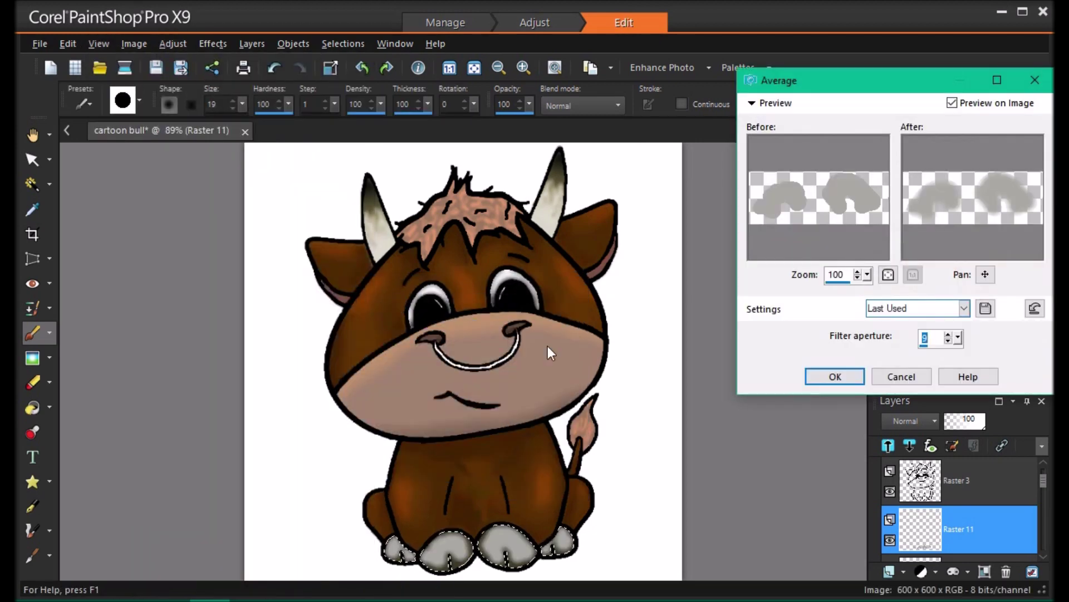
{"action": "type", "text": "23"}
{"action": "key", "text": "Return"}
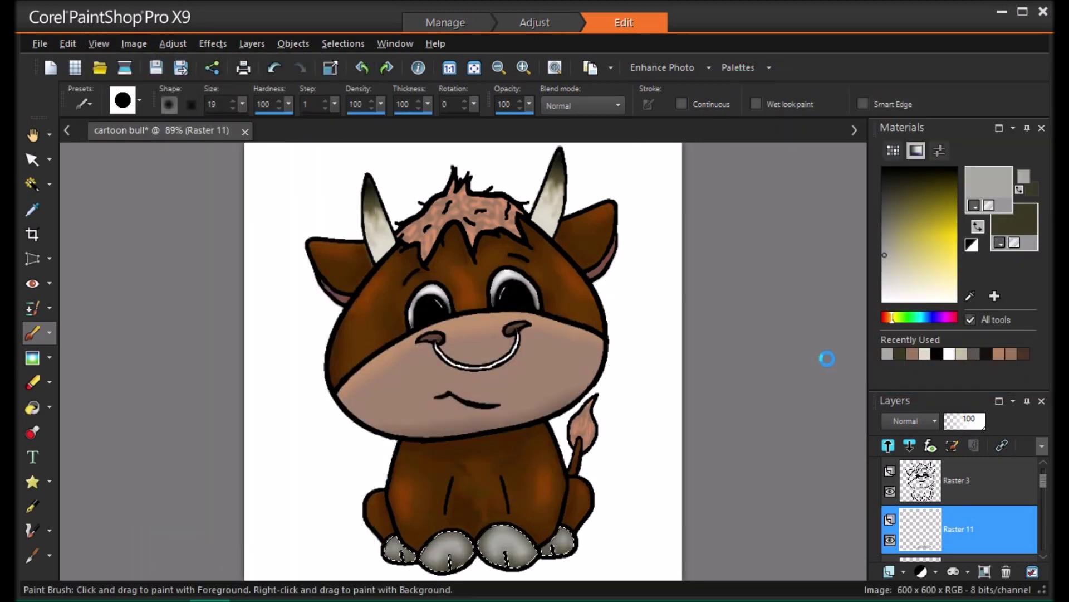
Add raster layer Raster 12 and paint near-black shading along the clefts of the hooves with a size 19 brush.
{"action": "left_click", "coordinate": [889, 571]}
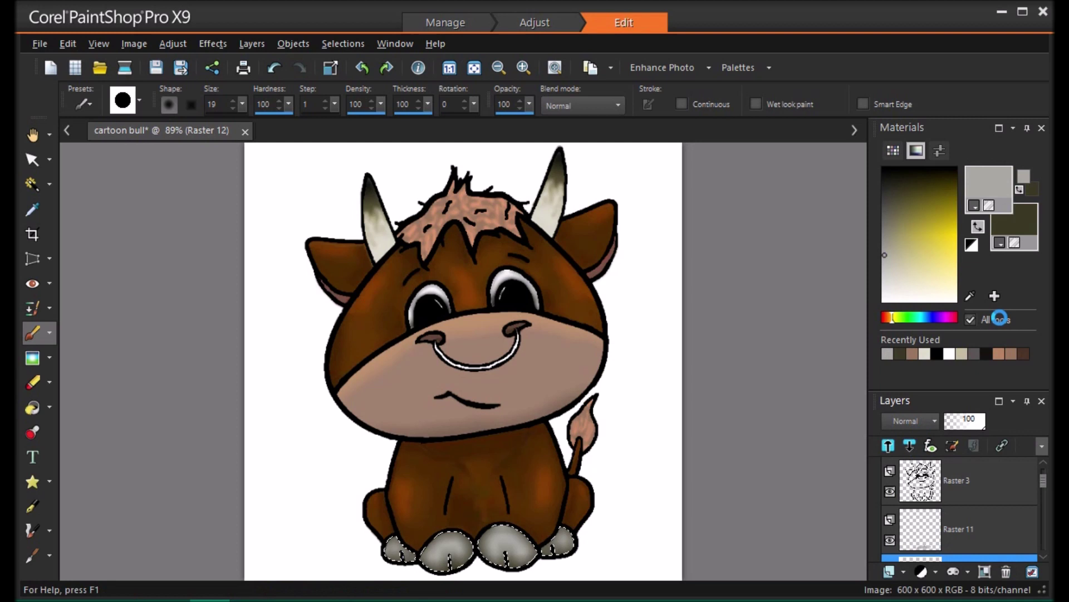
{"action": "left_click", "coordinate": [569, 490]}
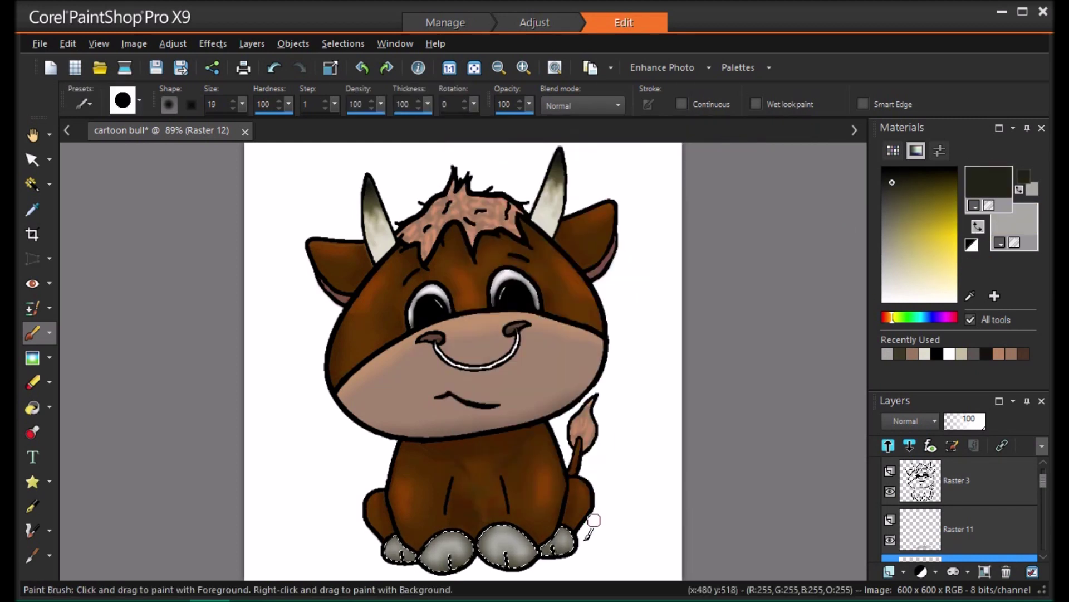
{"action": "left_click_drag", "start_coordinate": [506, 558], "coordinate": [508, 565]}
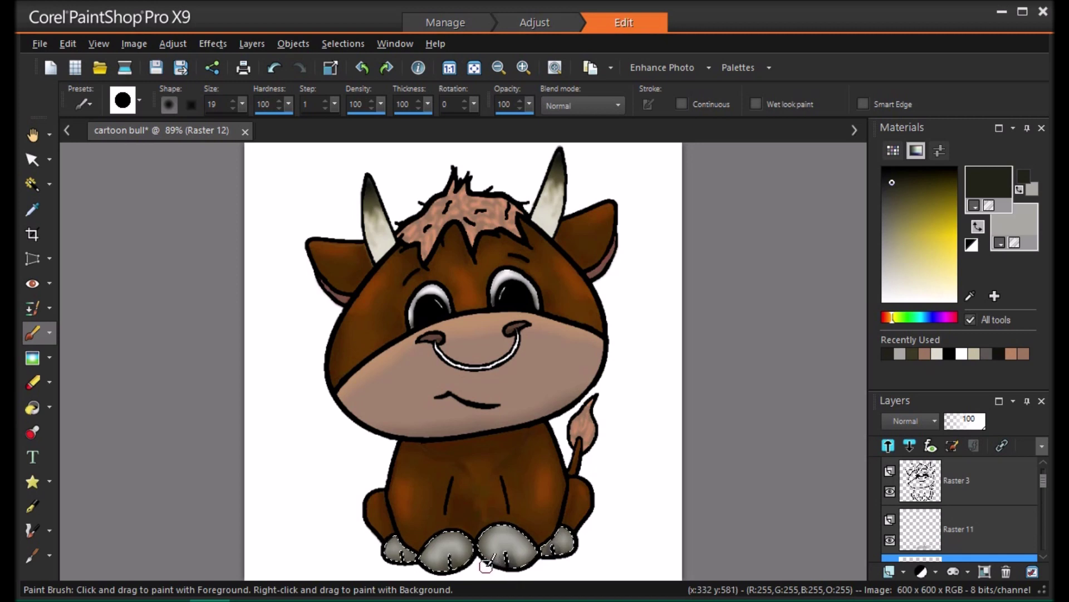
{"action": "left_click_drag", "start_coordinate": [448, 563], "coordinate": [449, 559]}
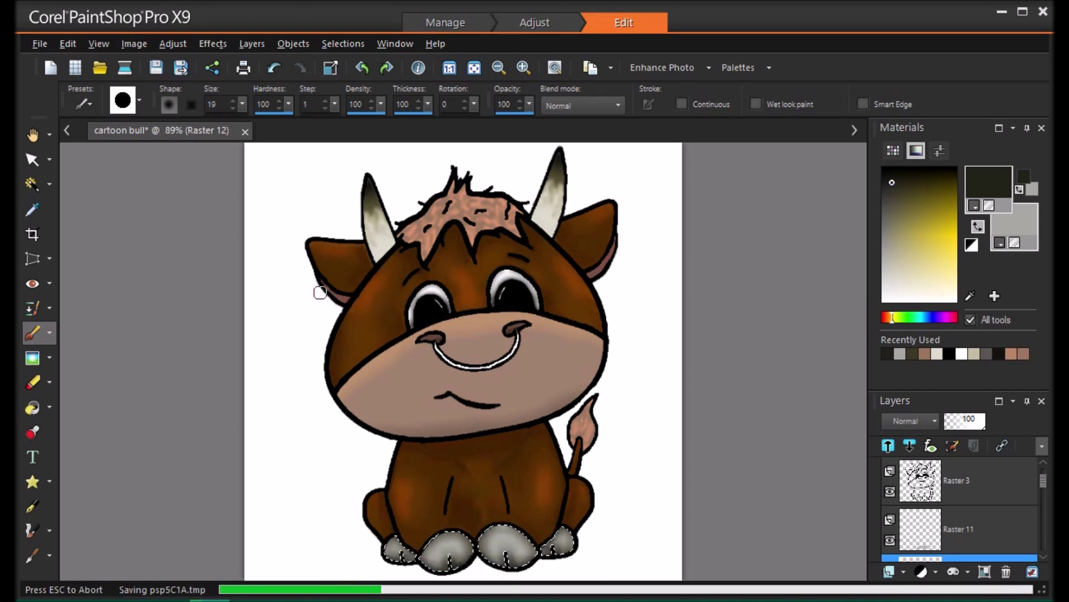
Soften the dark hoof shading on Raster 12 with an Average blur at filter aperture 3.
{"action": "left_click", "coordinate": [32, 185]}
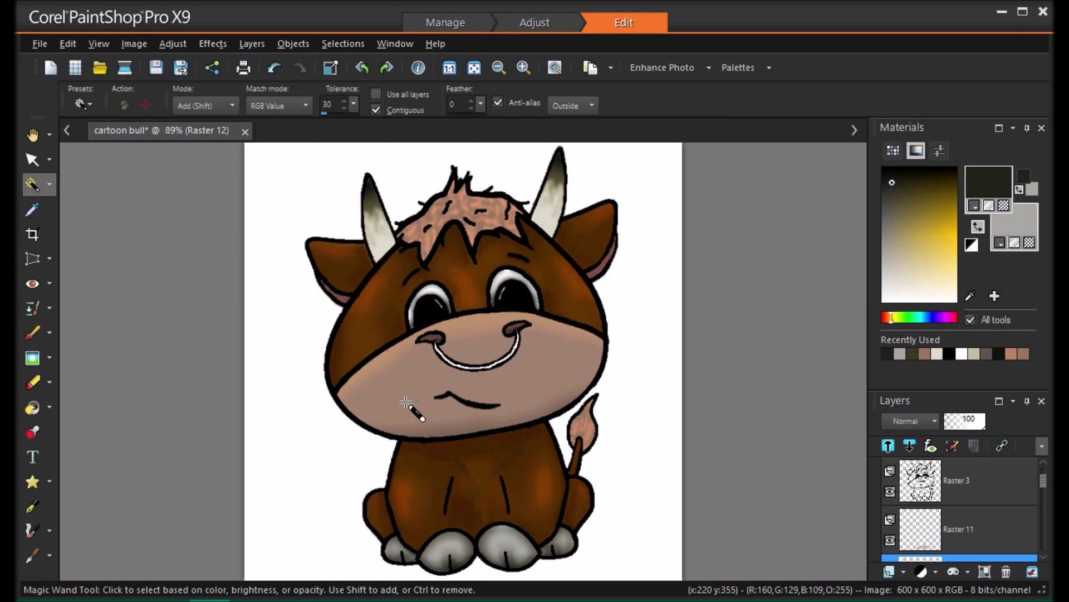
{"action": "left_click", "coordinate": [134, 43]}
{"action": "mouse_move", "coordinate": [173, 44]}
{"action": "mouse_move", "coordinate": [191, 306]}
{"action": "left_click", "coordinate": [401, 306]}
{"action": "type", "text": "3"}
{"action": "left_click", "coordinate": [835, 376]}
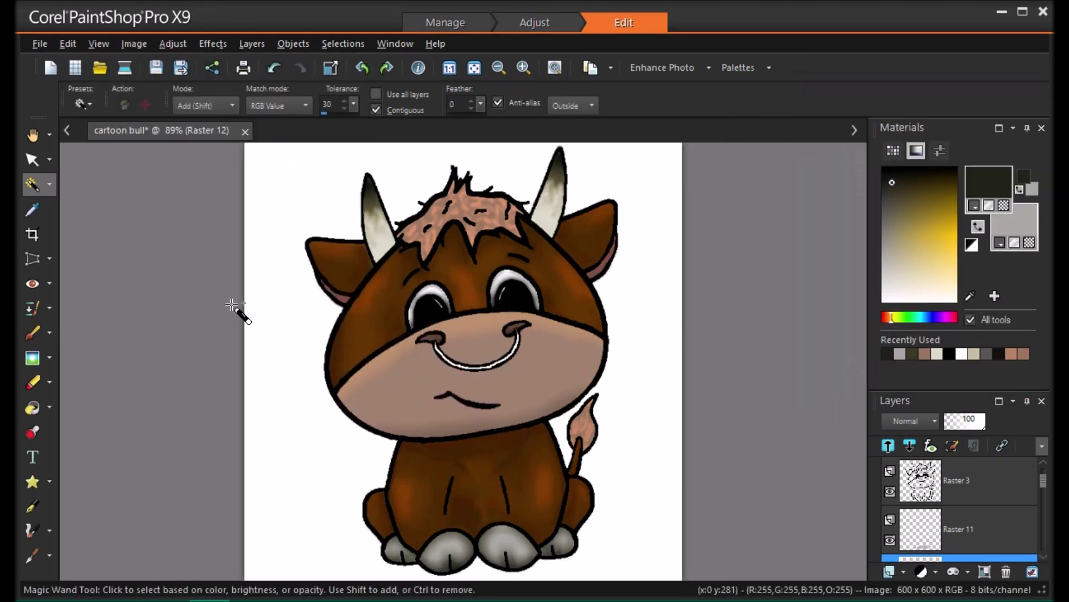
Set the Paint Brush to a golden yellow foreground color and size 2.
{"action": "key", "text": "b"}
{"action": "left_click", "coordinate": [233, 108]}
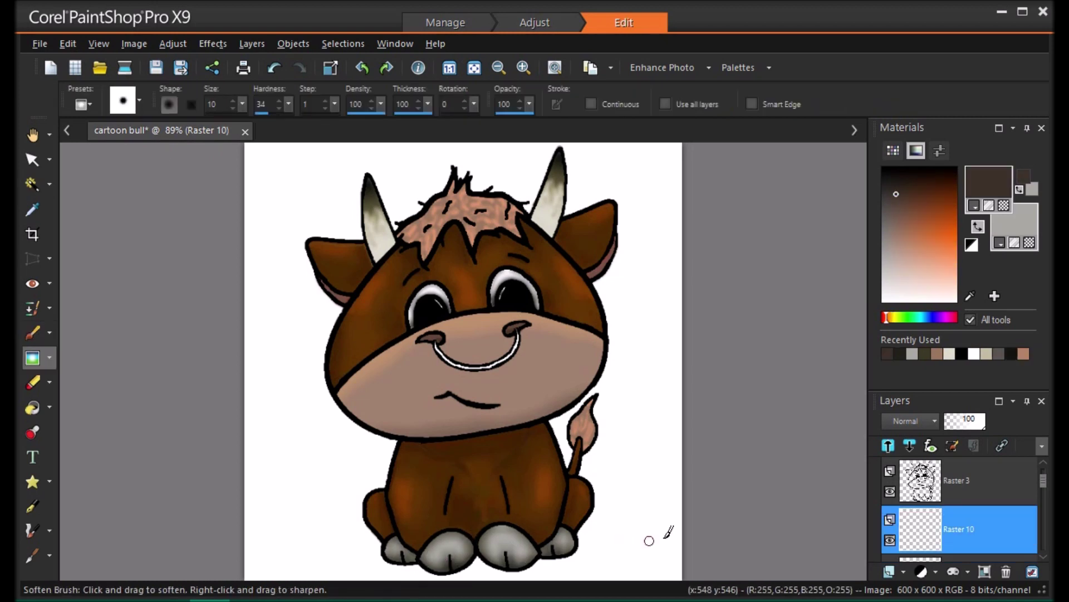
{"action": "key", "text": "b"}
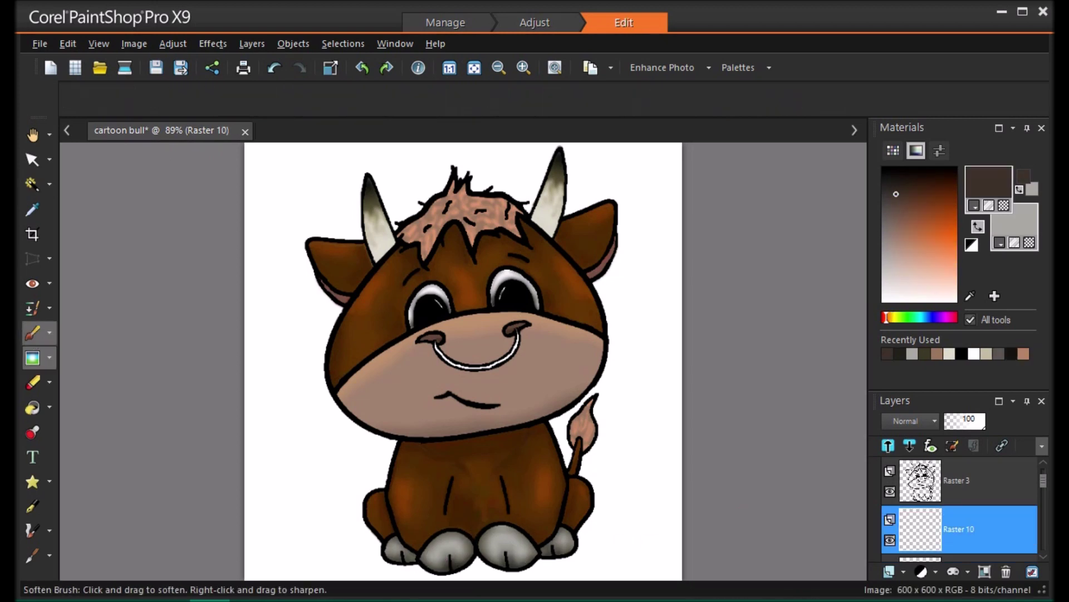
{"action": "left_click", "coordinate": [893, 316]}
{"action": "left_click", "coordinate": [890, 317]}
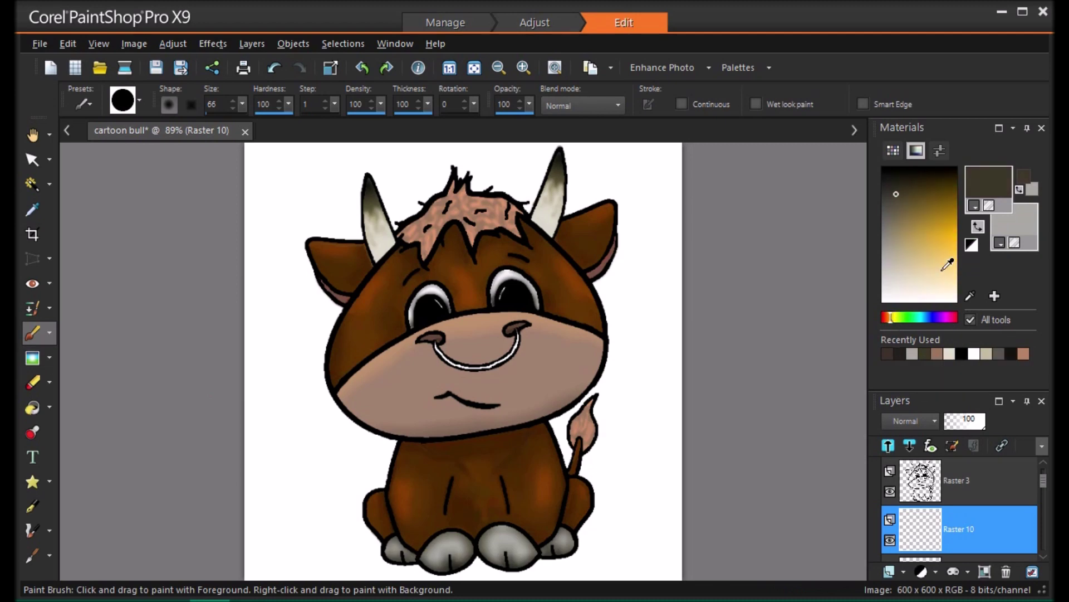
{"action": "left_click", "coordinate": [951, 242]}
{"action": "left_click_drag", "start_coordinate": [243, 104], "coordinate": [231, 107]}
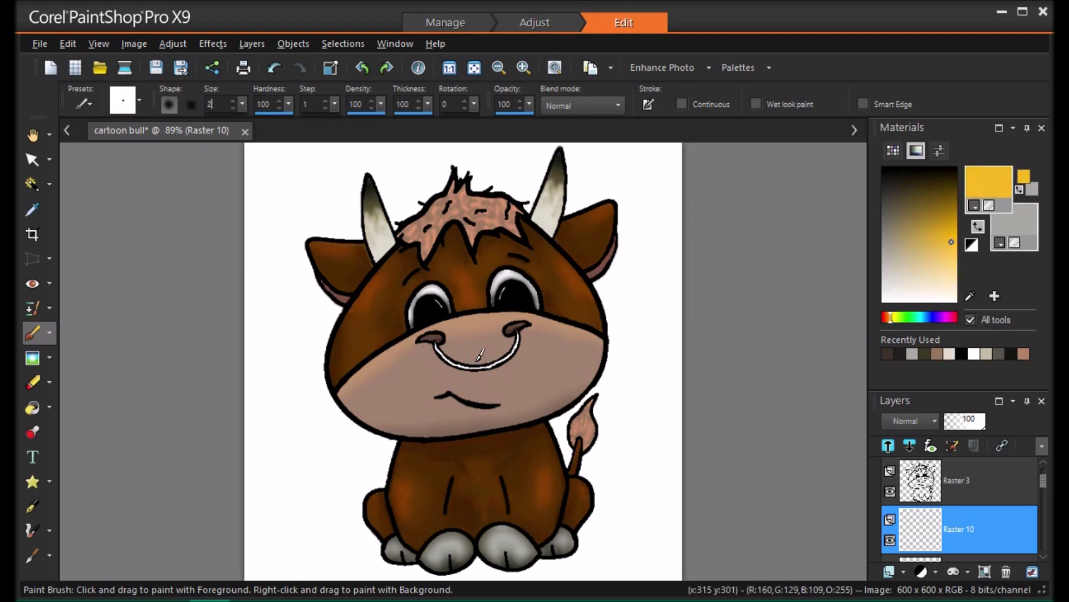
Select the nose ring area on the Raster 3 outline layer with the Magic Wand.
{"action": "scroll", "coordinate": [472, 345], "scroll_direction": "up", "scroll_amount": 3}
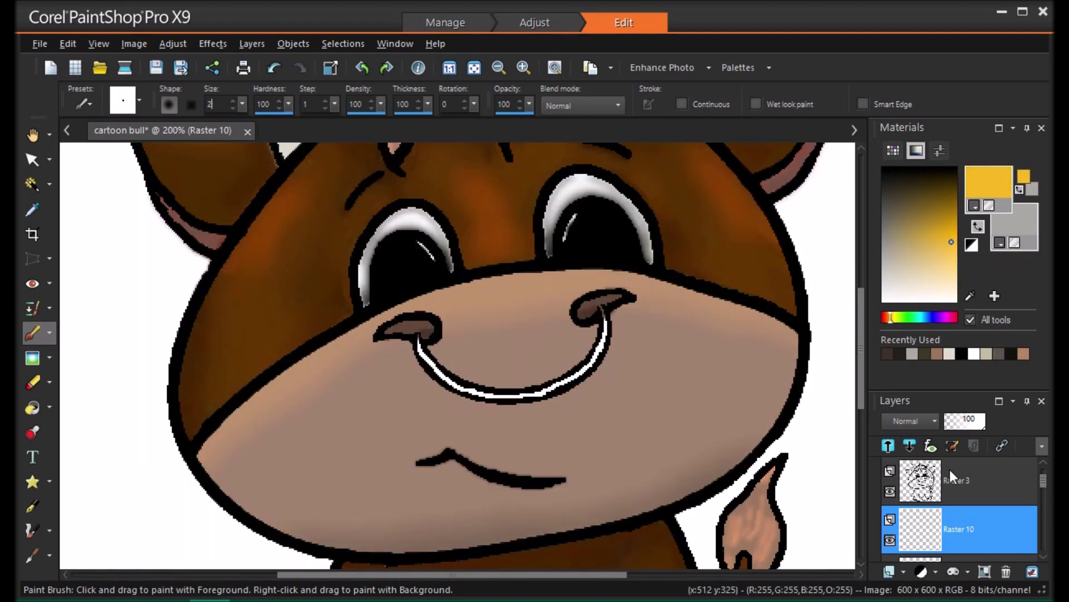
{"action": "left_click", "coordinate": [953, 476]}
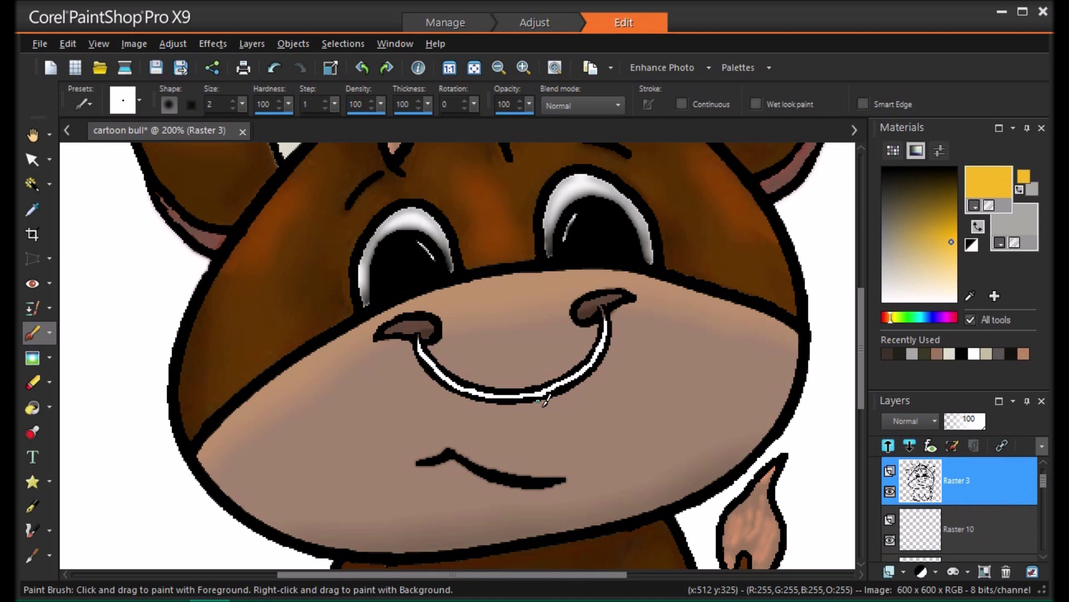
{"action": "left_click", "coordinate": [31, 183]}
{"action": "left_click", "coordinate": [563, 381]}
{"action": "left_click", "coordinate": [440, 381]}
Subtract both nostrils from the ring selection with a point-to-point Freehand Selection in Remove mode.
{"action": "left_click", "coordinate": [49, 184]}
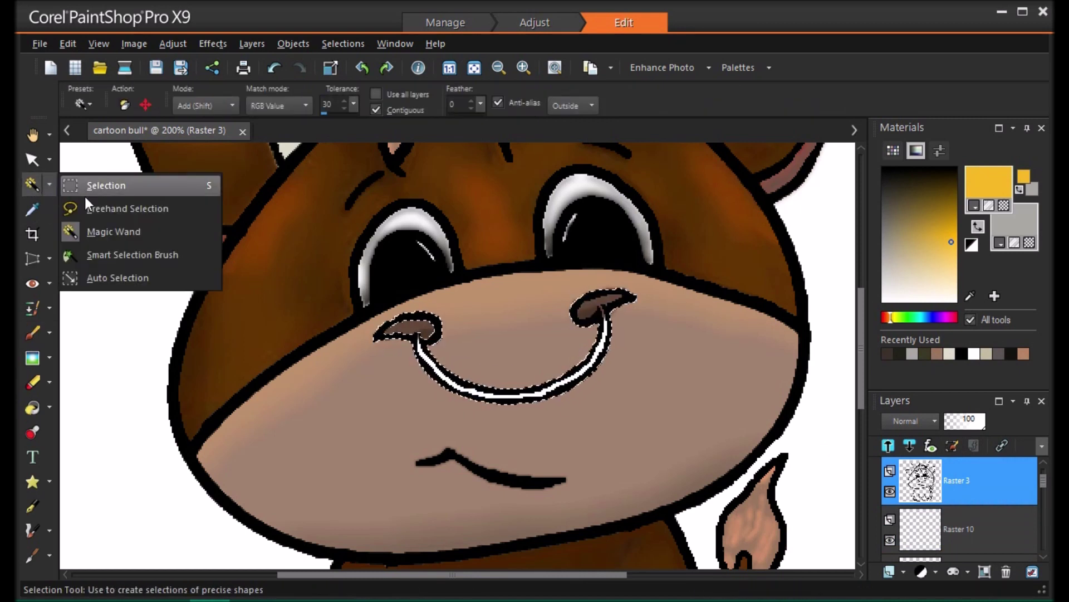
{"action": "left_click", "coordinate": [105, 208]}
{"action": "left_click", "coordinate": [296, 106]}
{"action": "left_click", "coordinate": [292, 148]}
{"action": "left_click", "coordinate": [413, 346]}
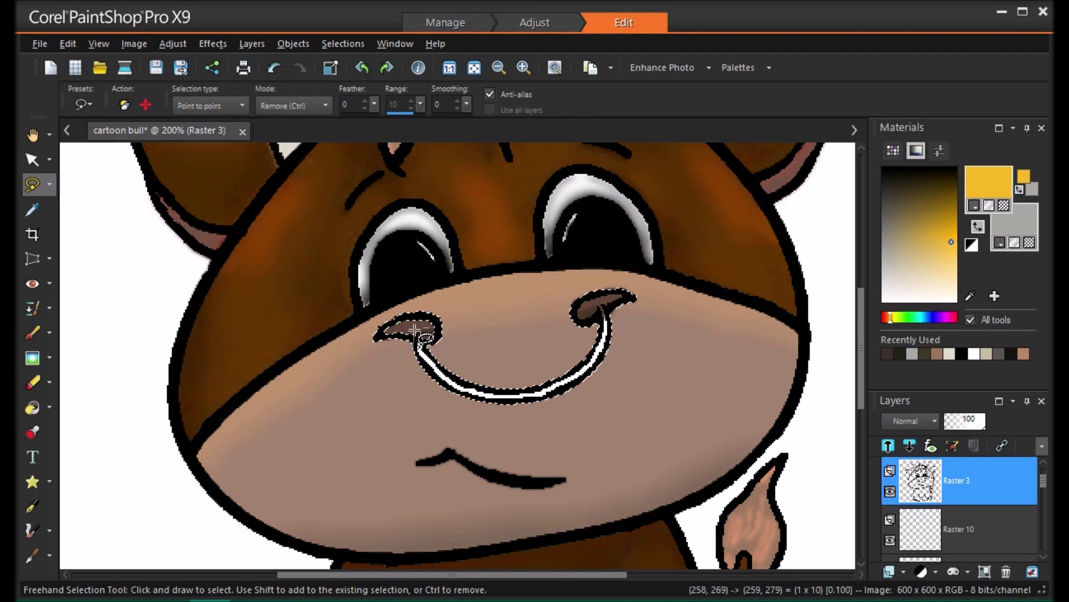
{"action": "double_click", "coordinate": [417, 341]}
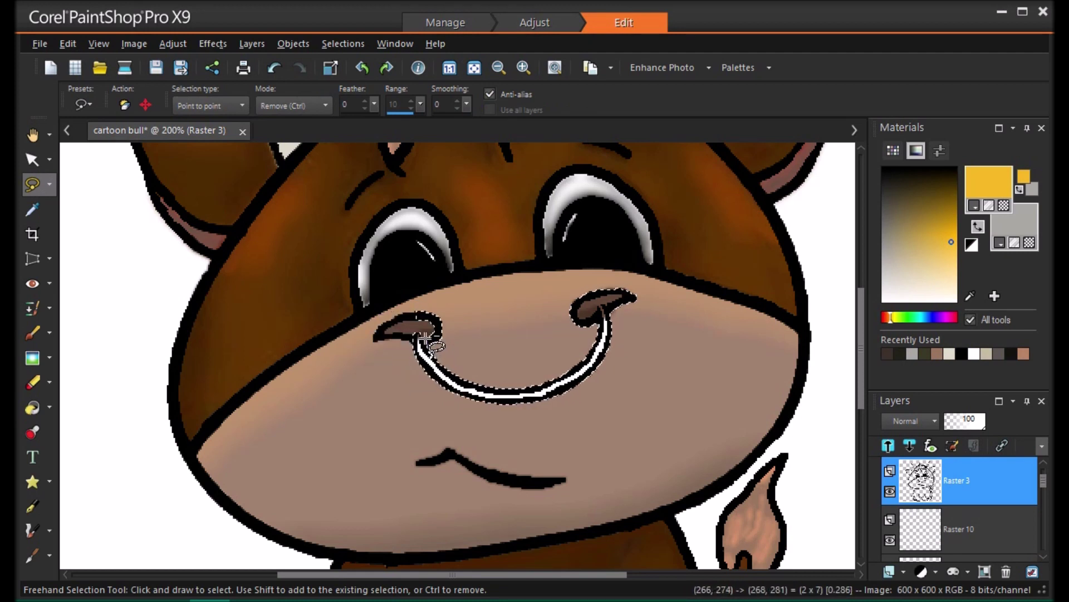
{"action": "double_click", "coordinate": [430, 356]}
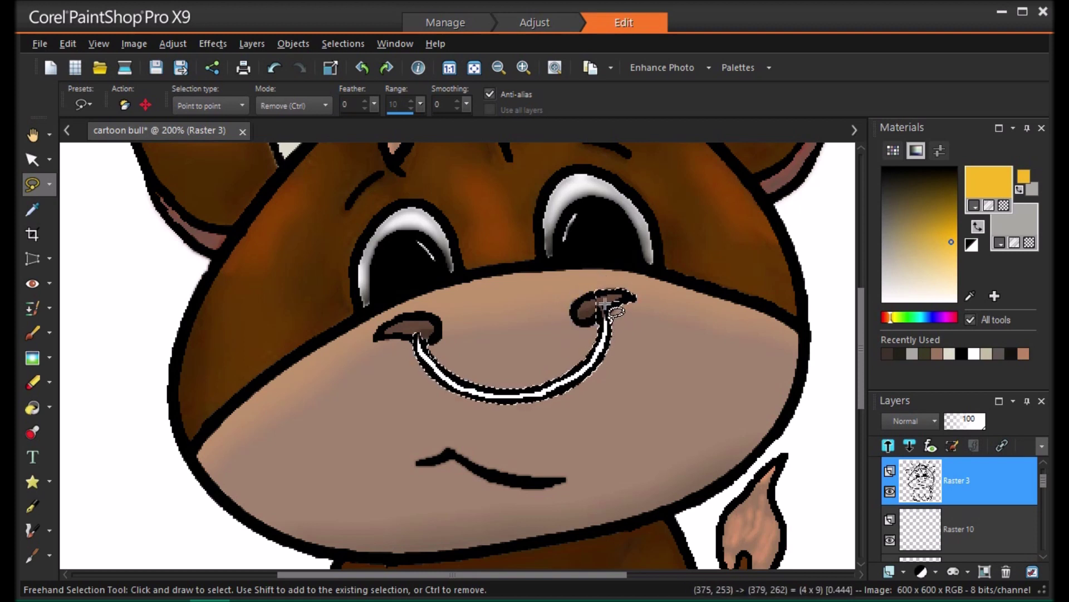
{"action": "double_click", "coordinate": [623, 320]}
Paint the selected nose ring golden yellow on layer Raster 10 with a size 10 brush.
{"action": "left_click", "coordinate": [985, 527]}
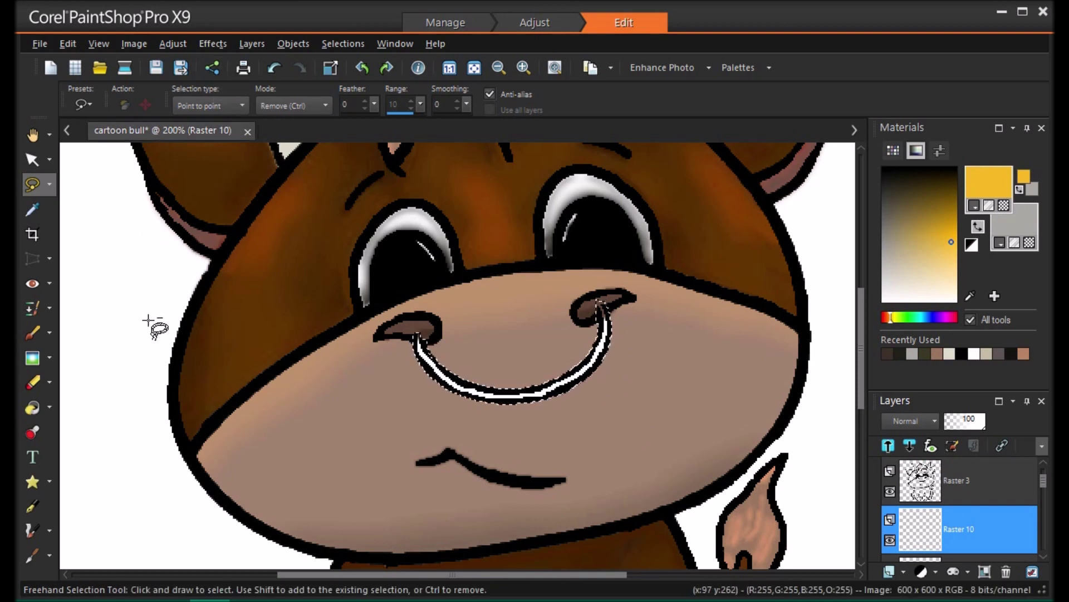
{"action": "left_click", "coordinate": [33, 332]}
{"action": "left_click", "coordinate": [242, 103]}
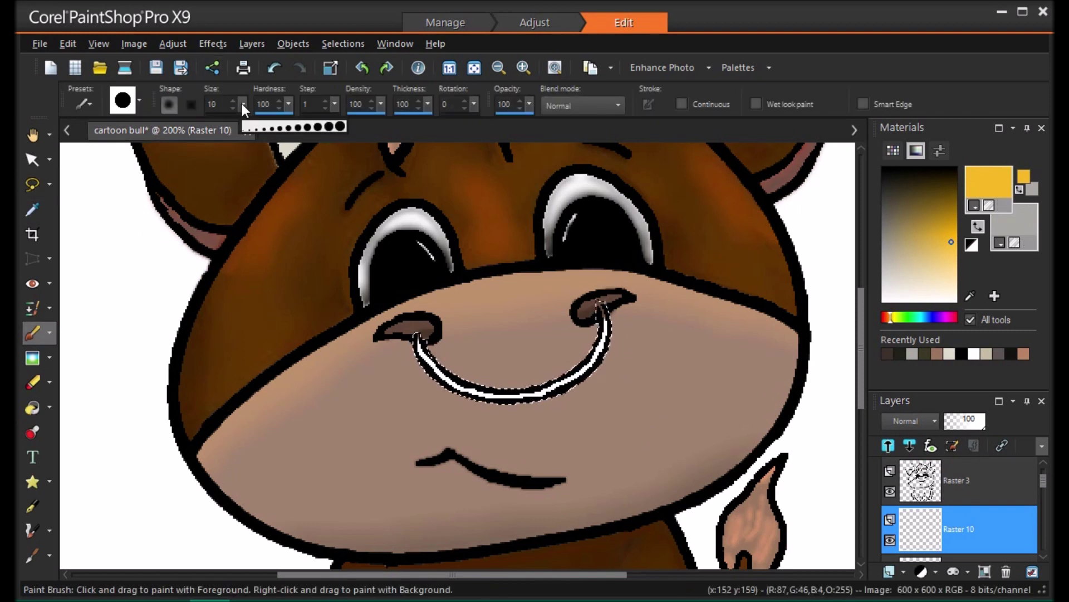
{"action": "left_click_drag", "start_coordinate": [242, 106], "coordinate": [249, 114]}
{"action": "mouse_move", "coordinate": [418, 333]}
{"action": "left_mouse_down"}
{"action": "mouse_move", "coordinate": [434, 367]}
{"action": "mouse_move", "coordinate": [473, 393]}
{"action": "left_mouse_up"}
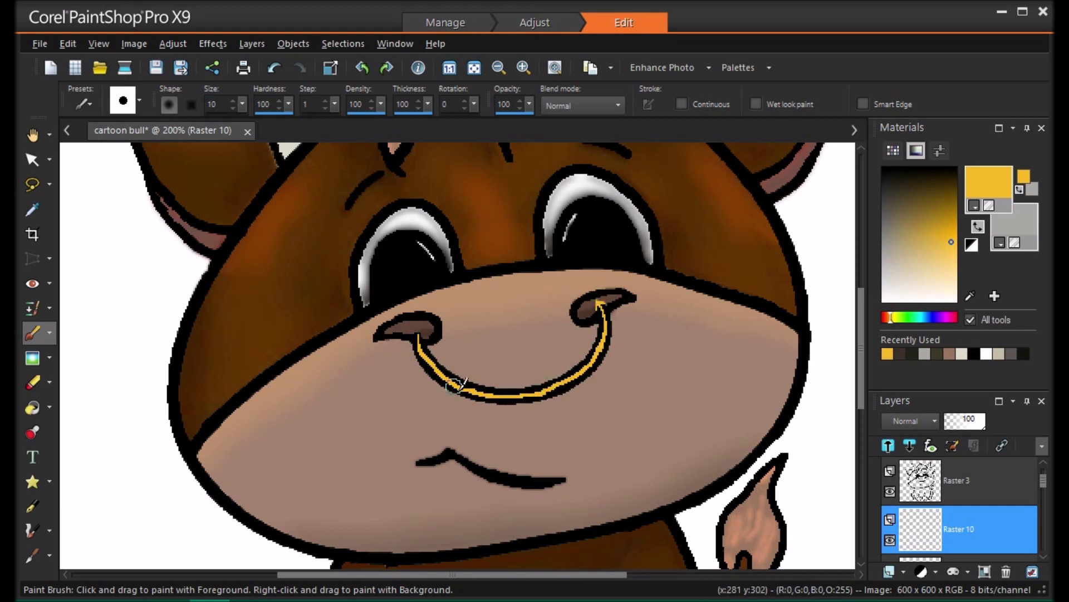
Choose a darker gold, add a raster layer and paint shading along the nose ring.
{"action": "left_click", "coordinate": [951, 210]}
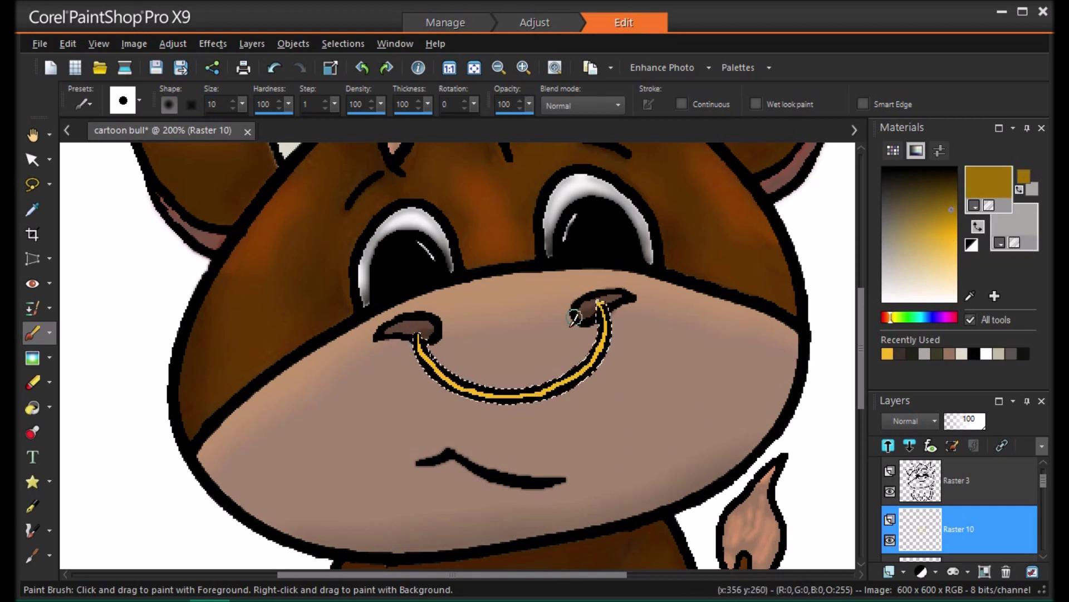
{"action": "left_click", "coordinate": [903, 572]}
{"action": "left_click", "coordinate": [905, 446]}
{"action": "left_click", "coordinate": [471, 385]}
{"action": "left_click", "coordinate": [563, 486]}
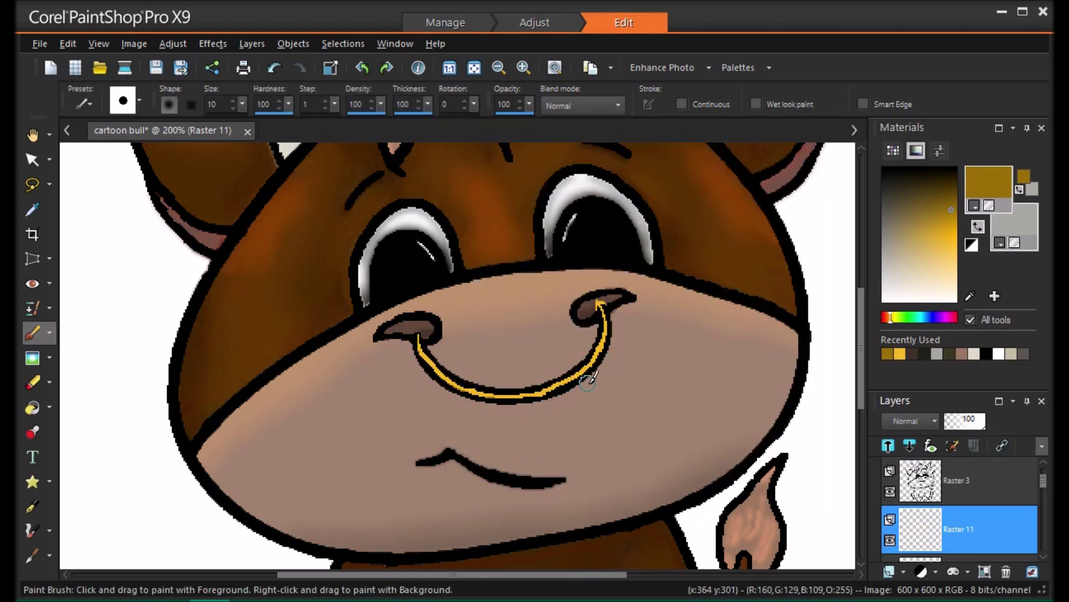
Add another raster layer and paint pale cream highlights along the lower curve of the nose ring.
{"action": "left_click", "coordinate": [889, 571]}
{"action": "left_click", "coordinate": [943, 449]}
{"action": "key", "text": "Return"}
{"action": "left_click", "coordinate": [933, 272]}
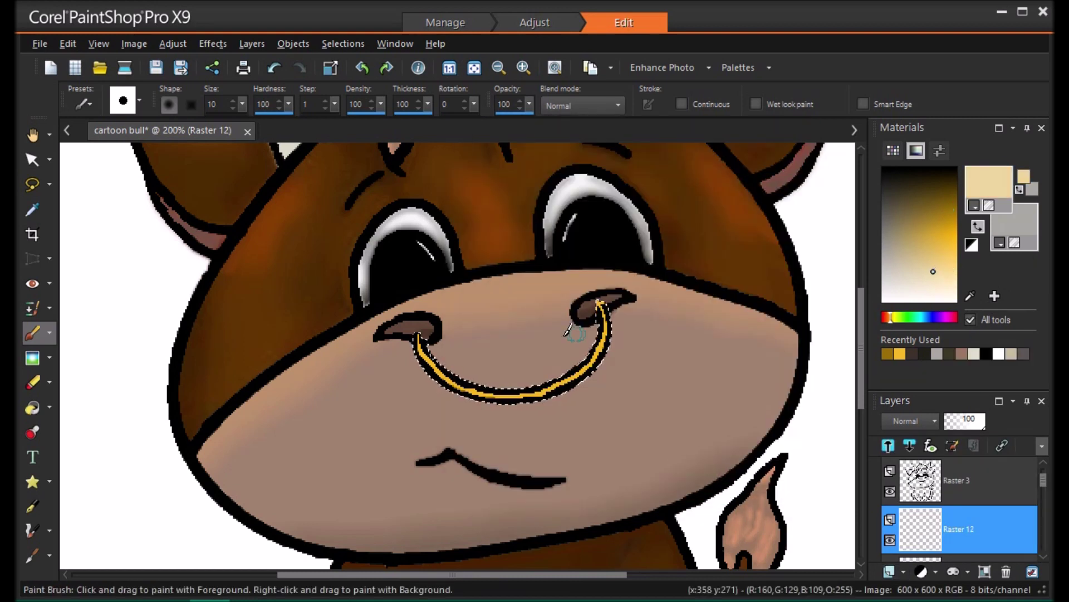
{"action": "mouse_move", "coordinate": [473, 381]}
{"action": "left_mouse_down"}
{"action": "mouse_move", "coordinate": [512, 387]}
{"action": "mouse_move", "coordinate": [550, 376]}
{"action": "mouse_move", "coordinate": [584, 357]}
{"action": "mouse_move", "coordinate": [592, 307]}
{"action": "left_mouse_up"}
Thin the cream highlights on the nose ring with a size 2 eraser.
{"action": "left_click", "coordinate": [32, 382]}
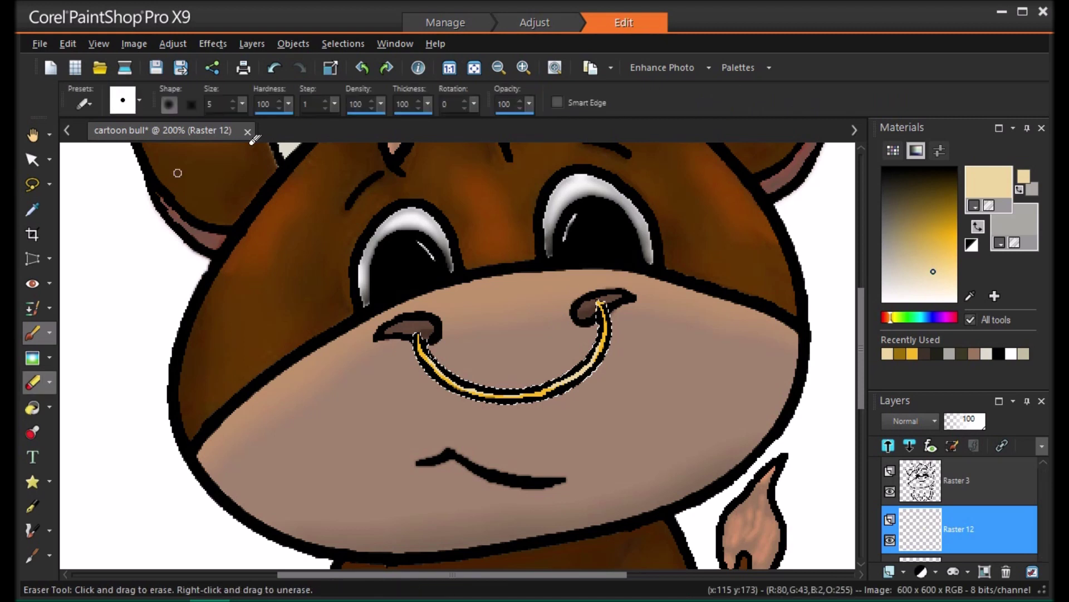
{"action": "left_click", "coordinate": [233, 107]}
{"action": "left_click", "coordinate": [234, 108]}
{"action": "mouse_move", "coordinate": [562, 381]}
{"action": "left_mouse_down"}
{"action": "mouse_move", "coordinate": [551, 387]}
{"action": "mouse_move", "coordinate": [571, 376]}
{"action": "left_mouse_up"}
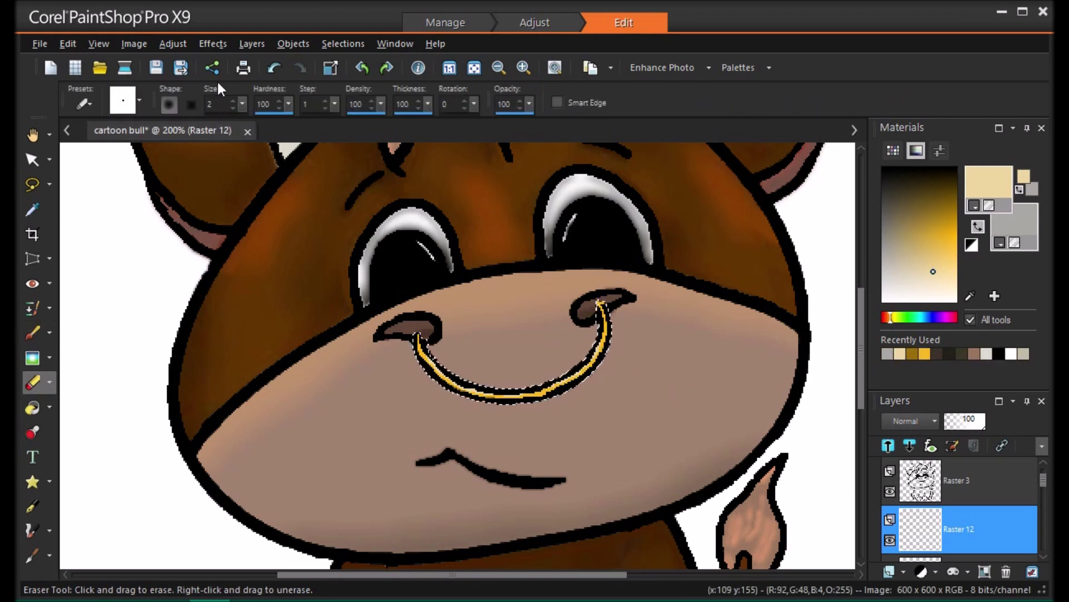
Clear the ring selection, smooth the ring's highlights with the Soften Brush, and make Raster 11 the active layer.
{"action": "left_click", "coordinate": [33, 332]}
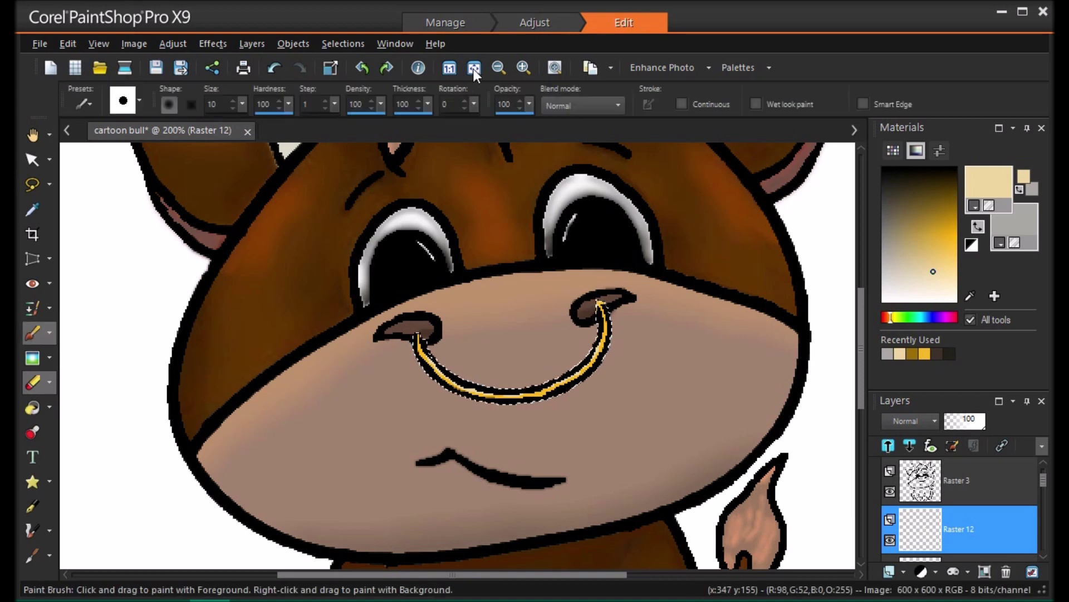
{"action": "left_click", "coordinate": [473, 68]}
{"action": "left_click", "coordinate": [32, 184]}
{"action": "right_click", "coordinate": [543, 324]}
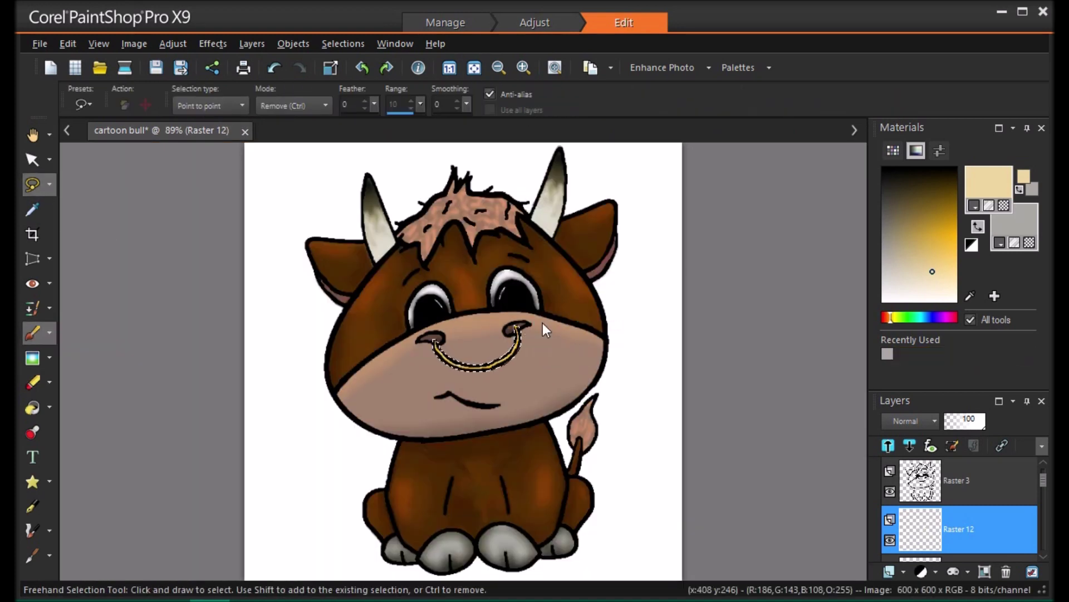
{"action": "left_click", "coordinate": [32, 361]}
{"action": "left_click_drag", "start_coordinate": [242, 105], "coordinate": [248, 107]}
{"action": "mouse_move", "coordinate": [436, 346]}
{"action": "left_mouse_down"}
{"action": "mouse_move", "coordinate": [457, 364]}
{"action": "mouse_move", "coordinate": [519, 329]}
{"action": "left_mouse_up"}
{"action": "scroll", "coordinate": [977, 525], "scroll_direction": "down", "scroll_amount": 1}
{"action": "left_click", "coordinate": [959, 528]}
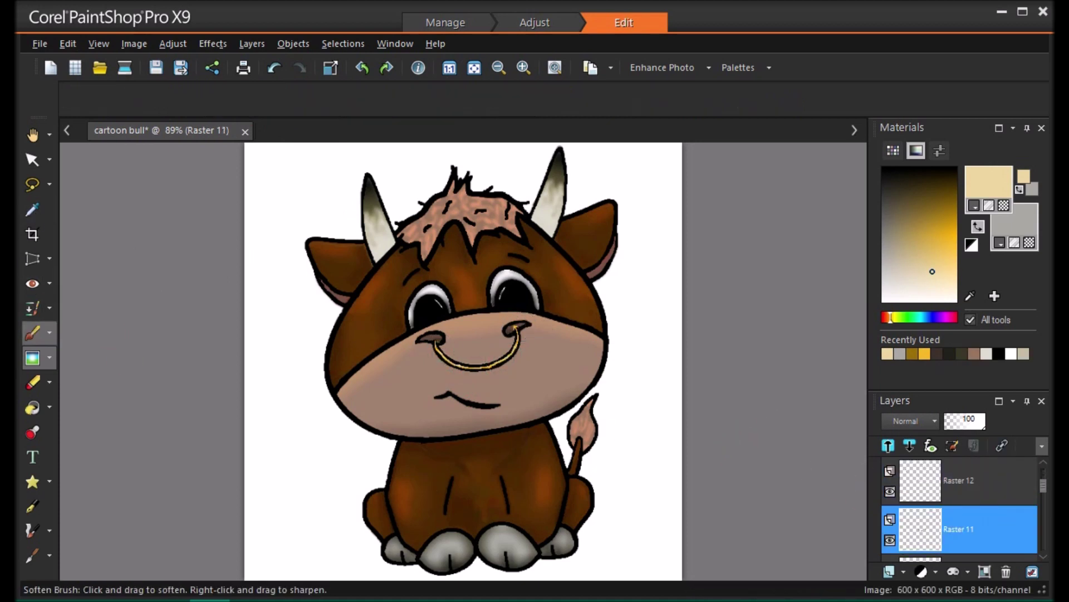
Set the Paint Brush size to 5 and hide the original Raster 3 outline layer beneath its copy.
{"action": "left_click", "coordinate": [32, 333]}
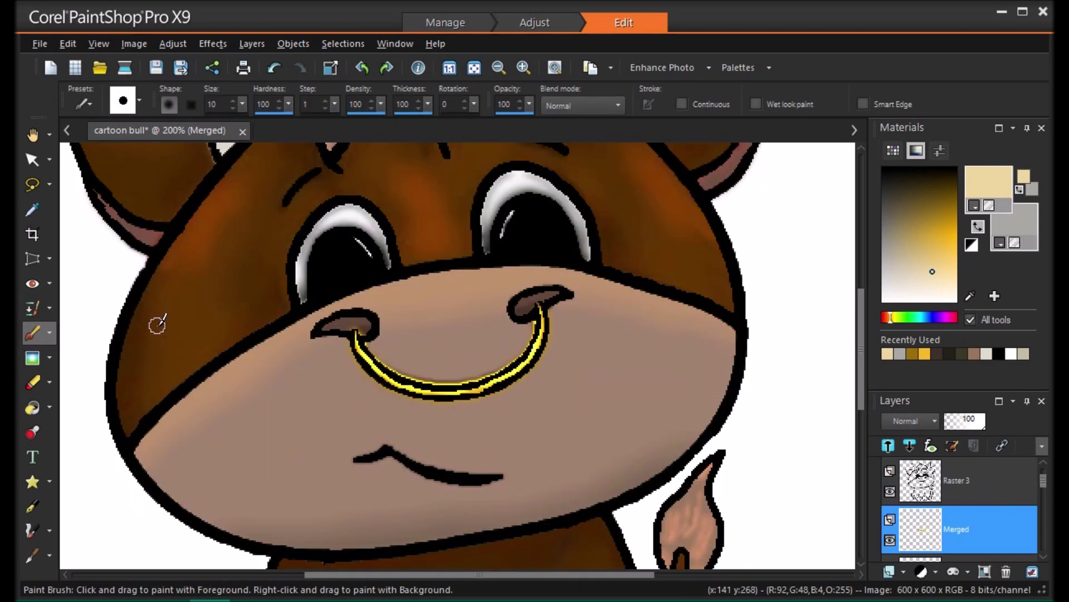
{"action": "left_click", "coordinate": [473, 68]}
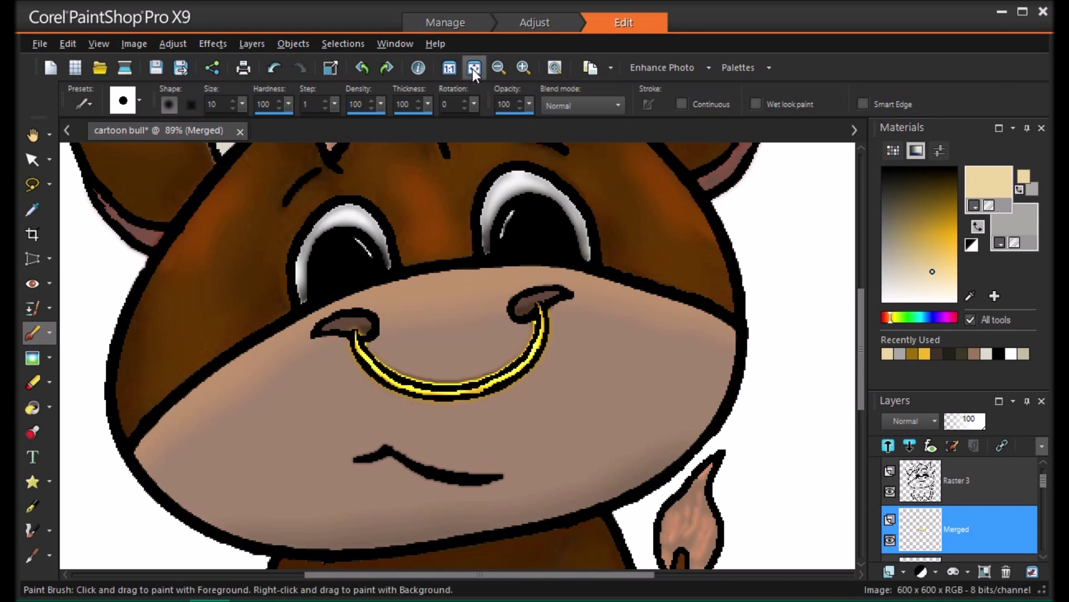
{"action": "left_click", "coordinate": [233, 108]}
{"action": "left_click", "coordinate": [232, 108]}
{"action": "left_click", "coordinate": [232, 109]}
{"action": "left_click", "coordinate": [233, 108]}
{"action": "left_click", "coordinate": [232, 108]}
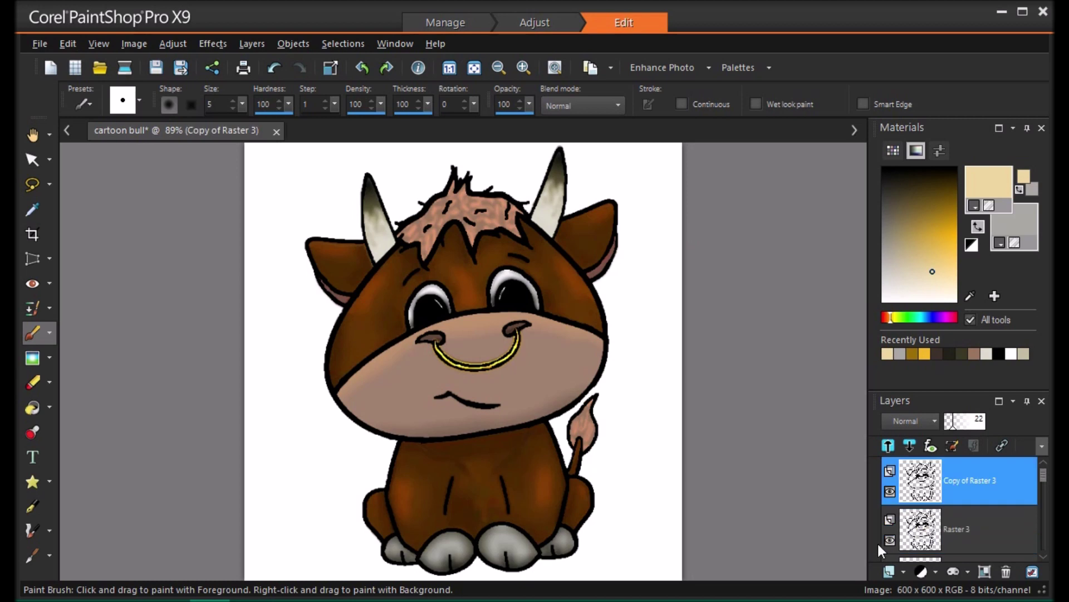
{"action": "left_click", "coordinate": [890, 540]}
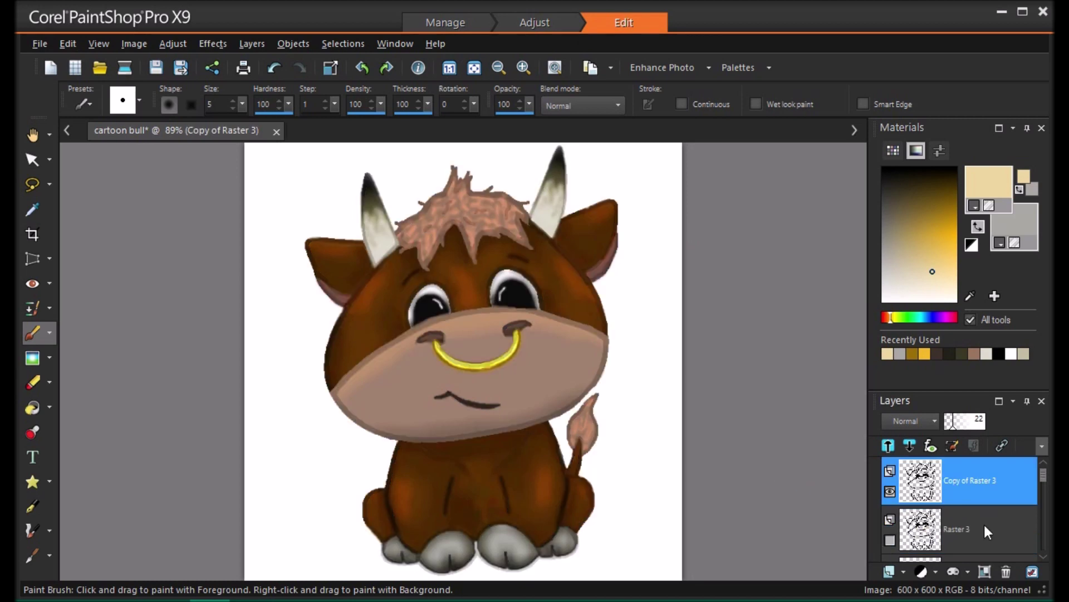